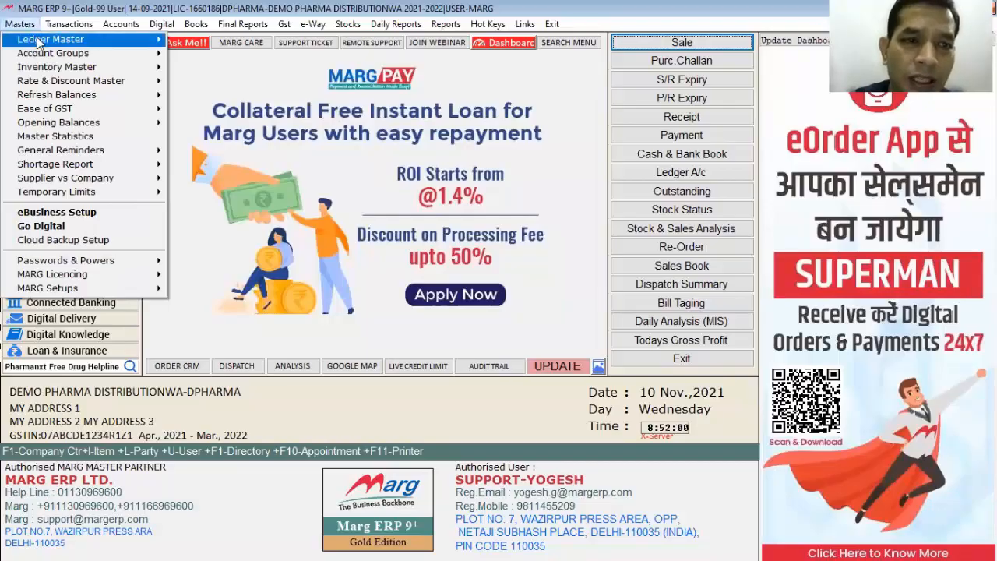
- Start a new ledger under the SUNDRY DEBTORS account group
left_click(36, 40)
left_click(193, 39)
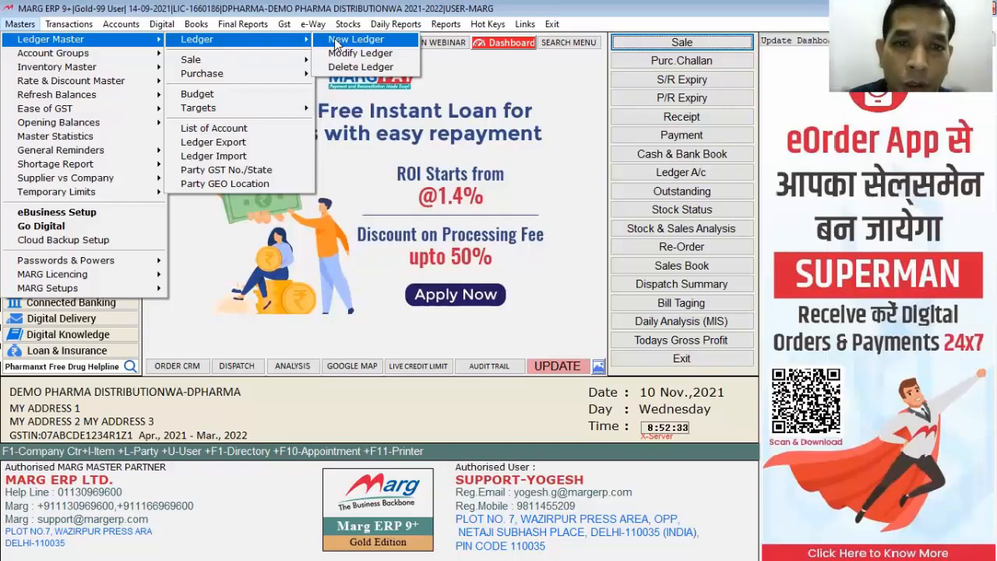
left_click(335, 44)
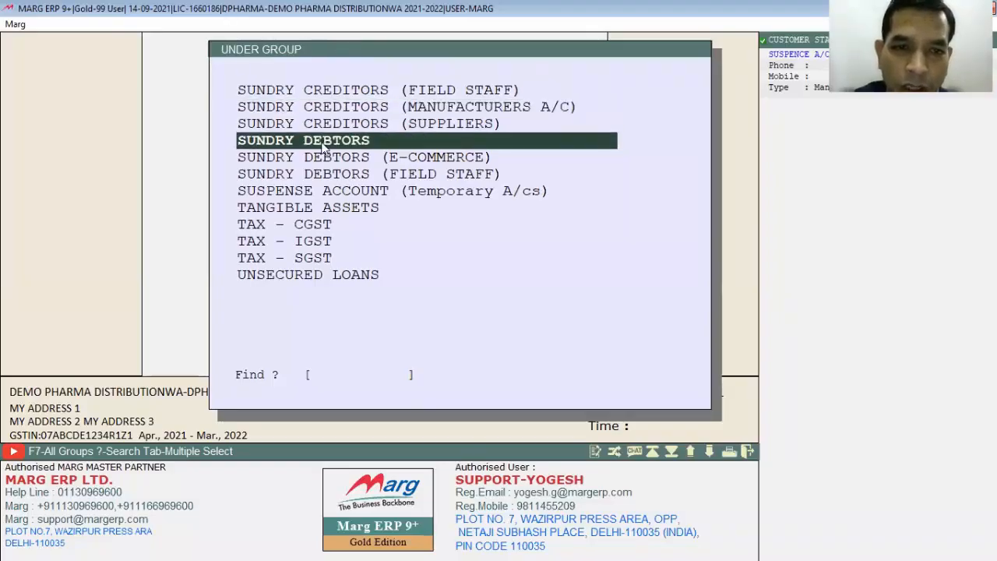
key("Down")
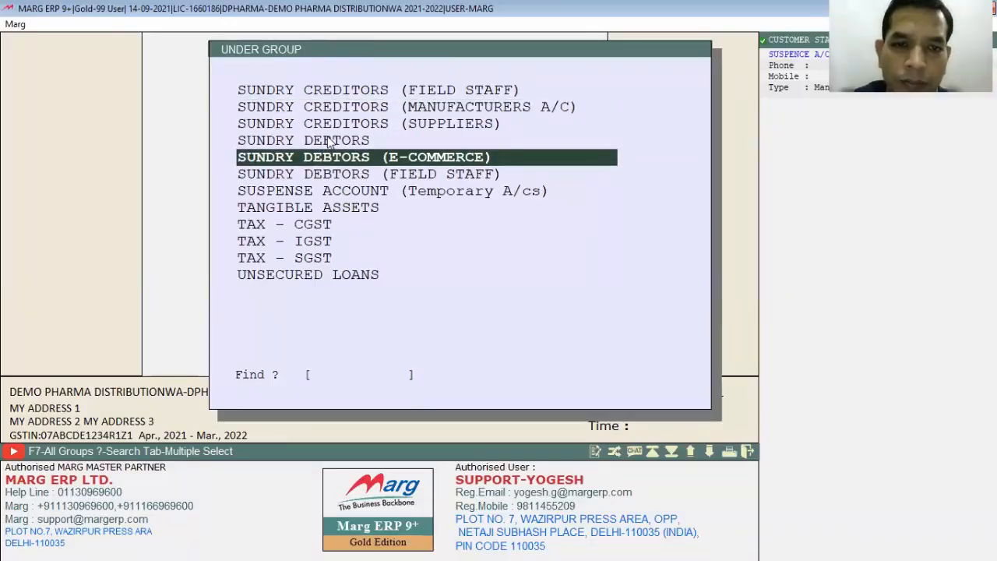
key("Up")
key("Return")
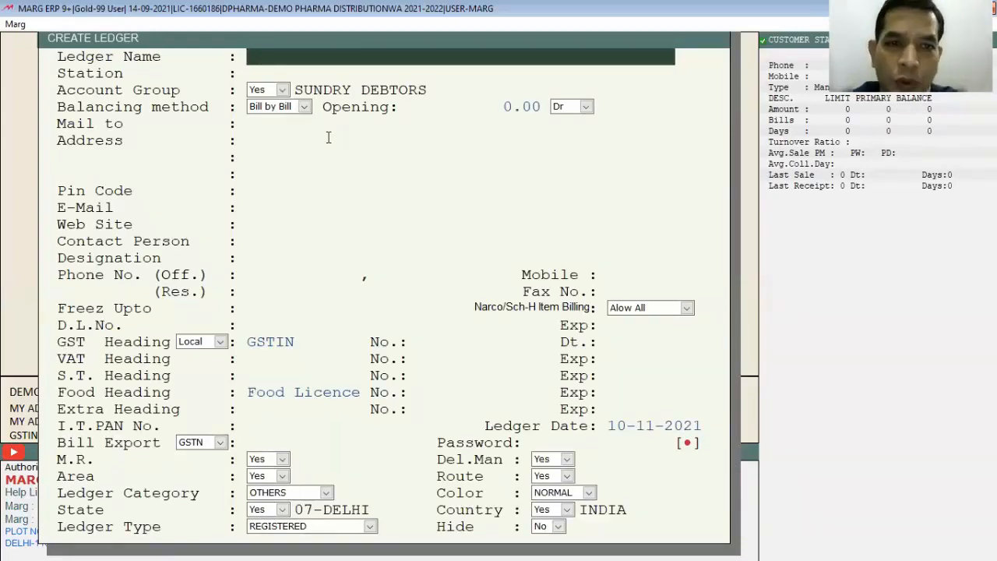
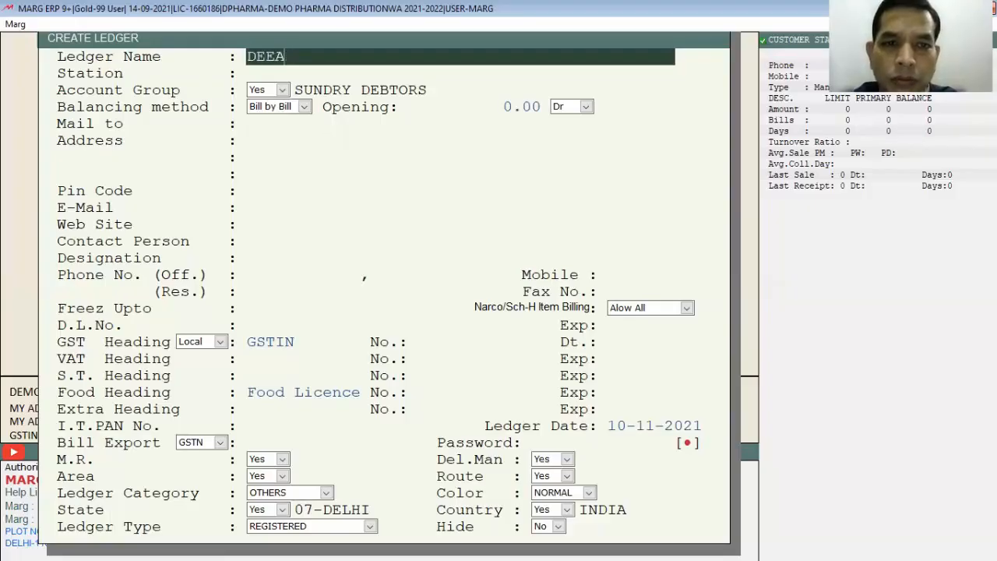
- Enter the customer's full name as the ledger name, leaving the station blank and keeping the SUNDRY DEBTORS group
key("Return")
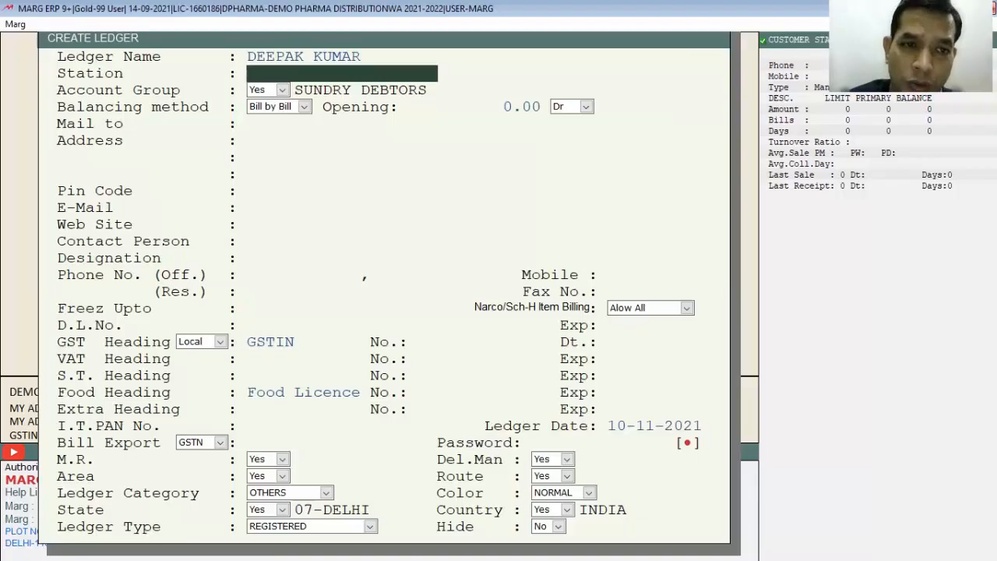
key("Return")
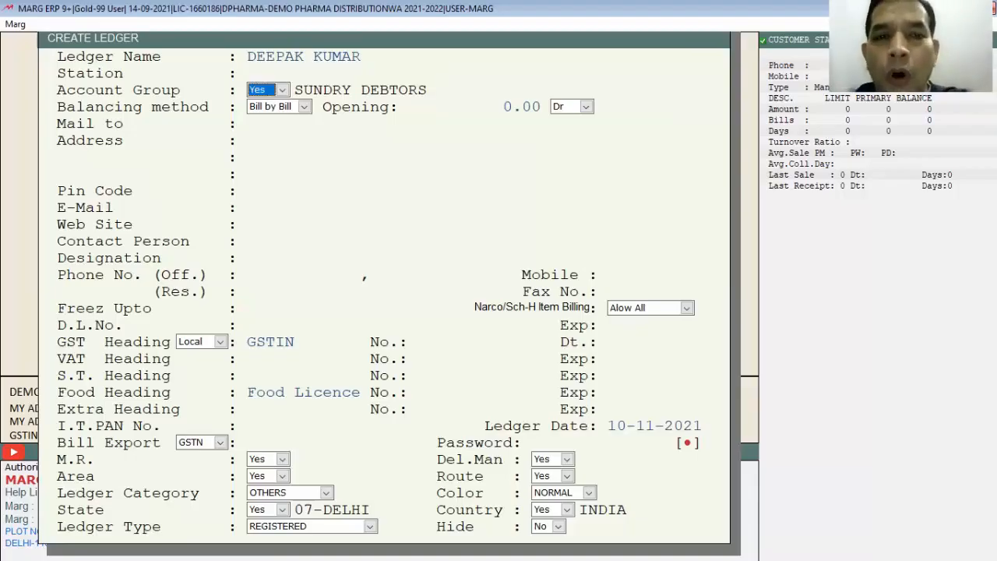
key("Return")
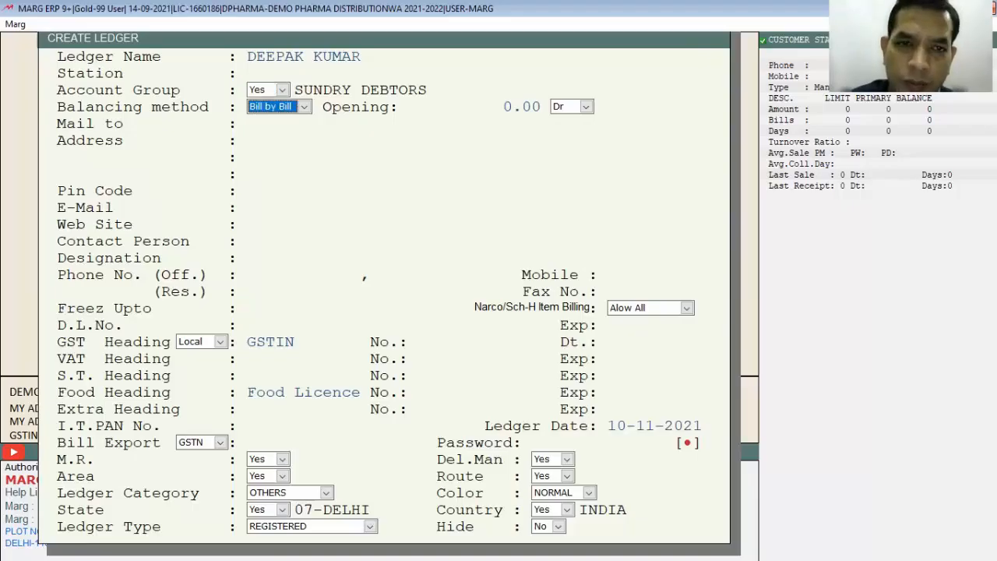
- Review the balancing methods, choose Bill by Bill, and accept an opening balance of 0.00 Dr
key("alt+Down")
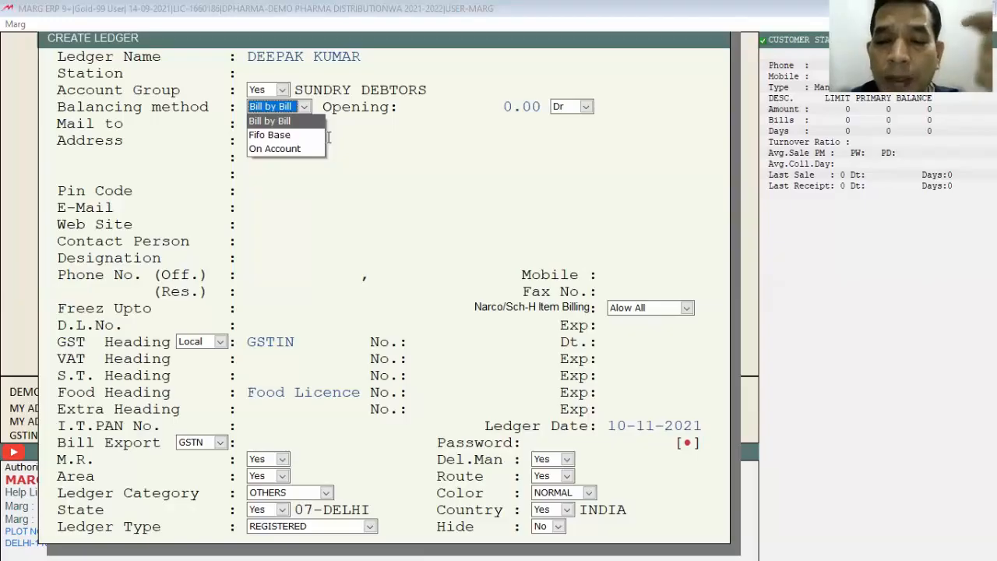
key("Down")
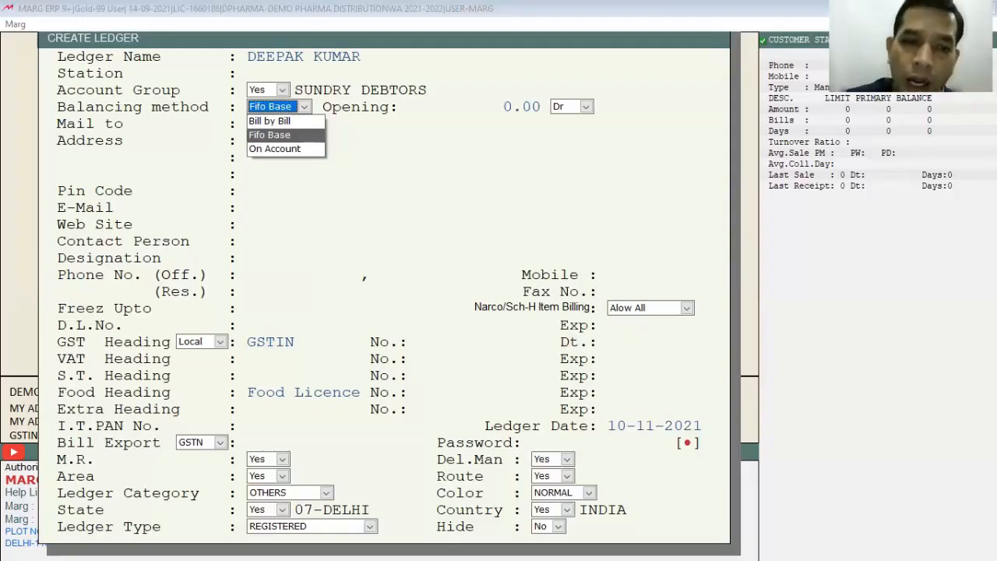
key("Down")
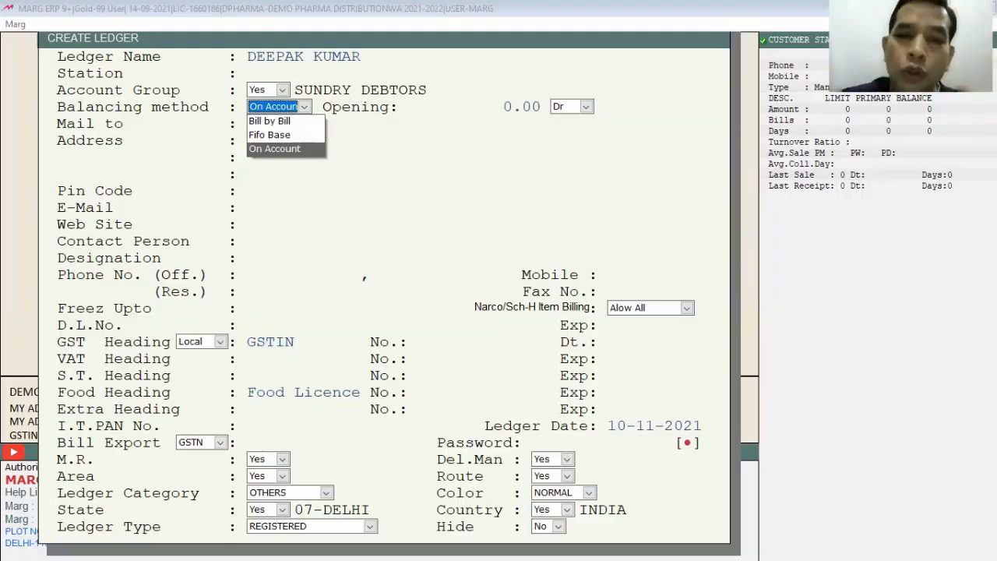
key("Up")
key("Up")
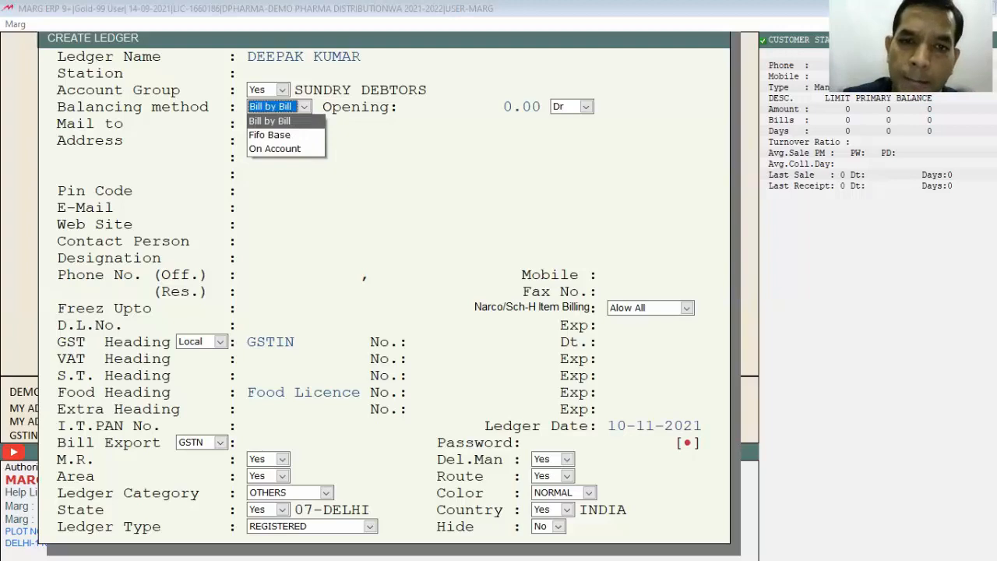
key("Return")
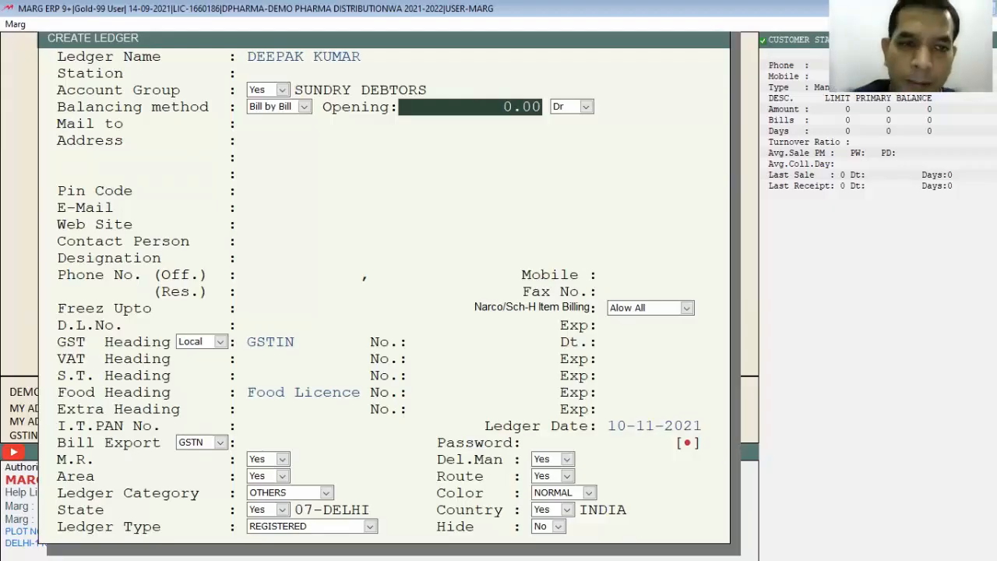
key("Return")
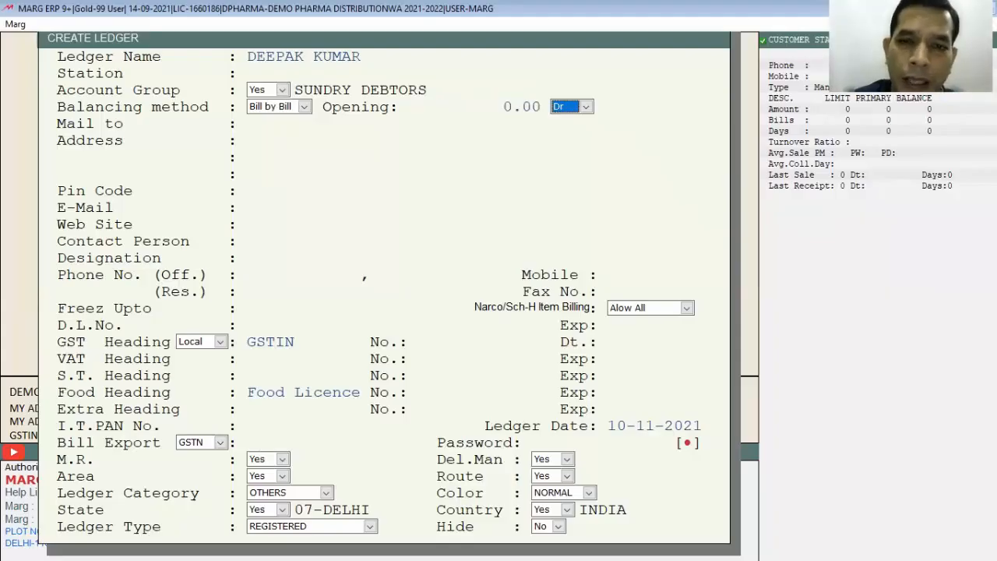
key("Return")
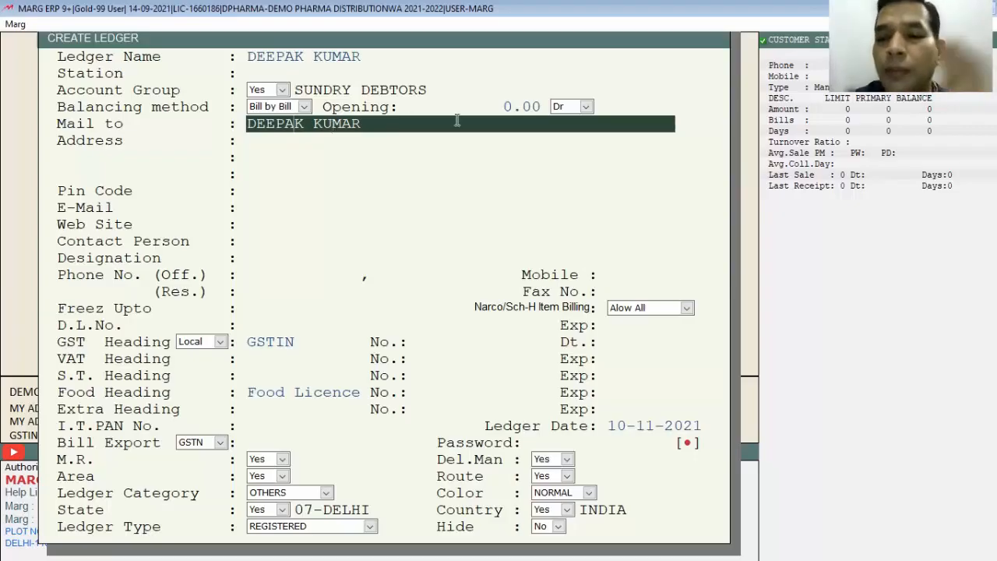
- Accept the customer's name for mailing and leave the address, pin code, e-mail, web site, contact person and phone fields blank
key("Return")
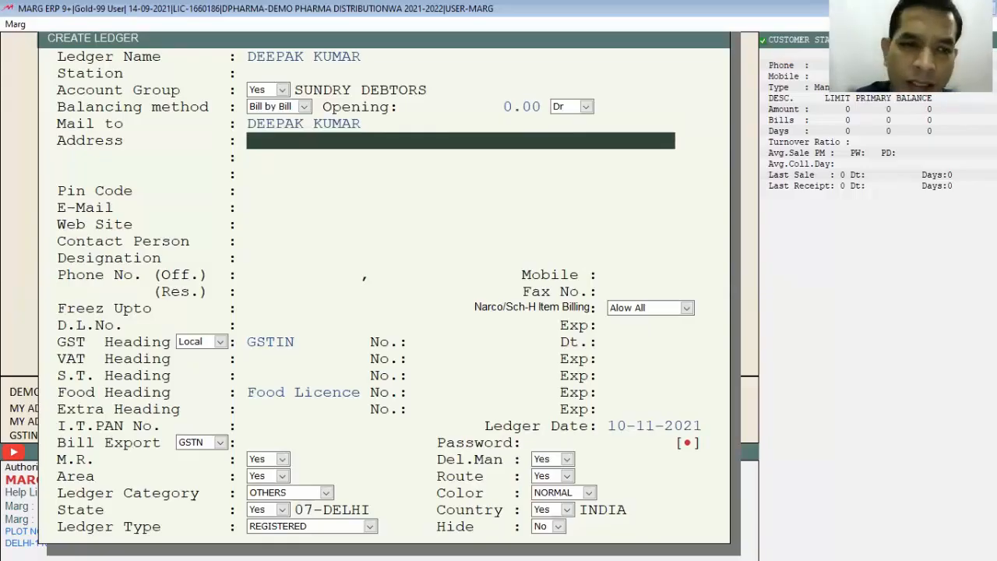
key("Return")
key("Return")
key("Return")
key("Return")
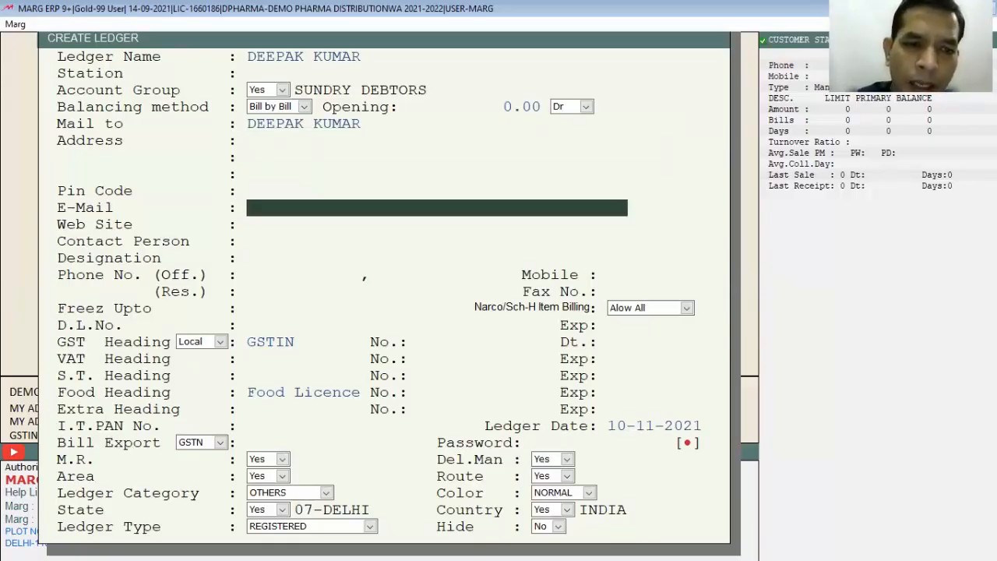
key("Return")
key("Return")
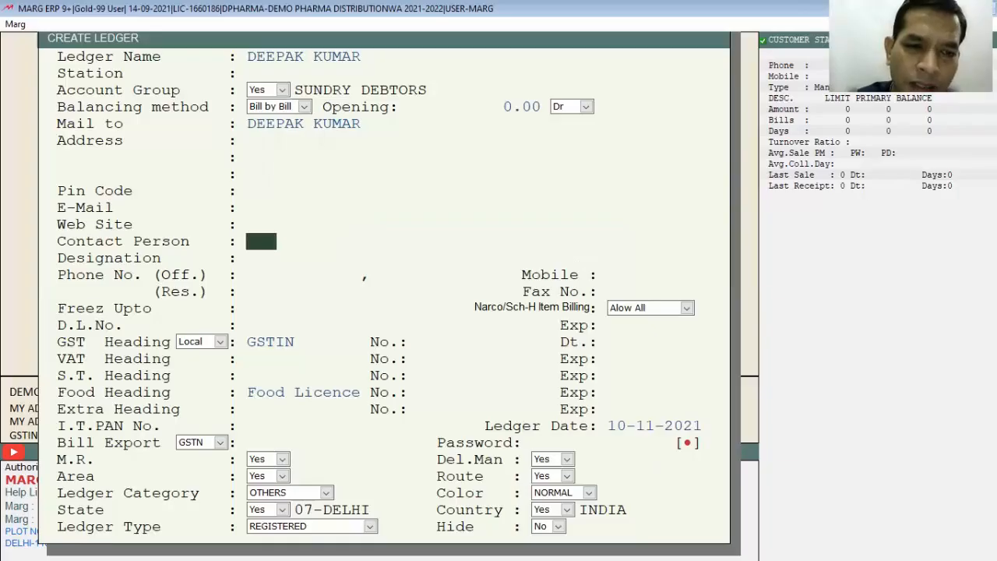
key("Return")
key("Return")
key("Return")
key("Return")
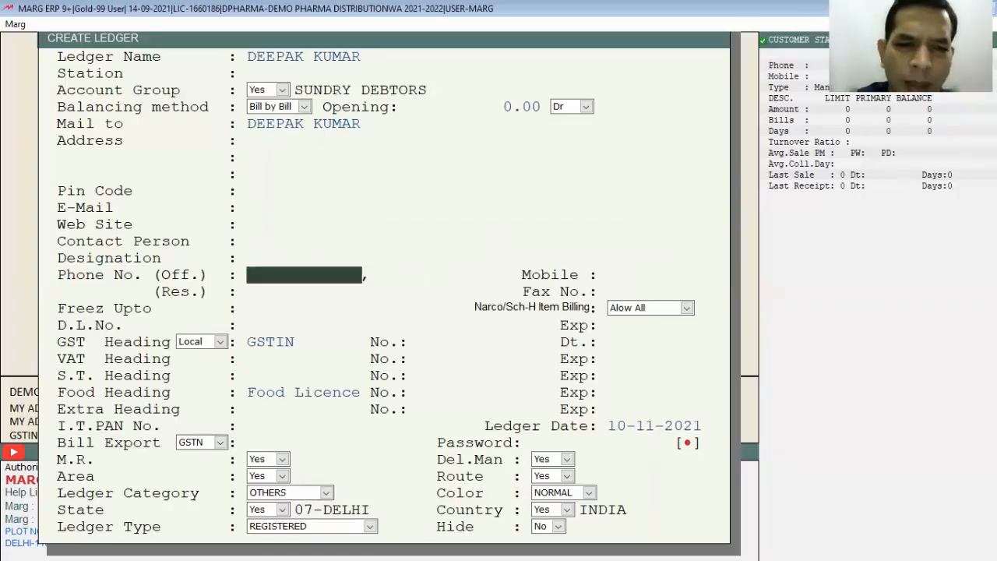
key("Return")
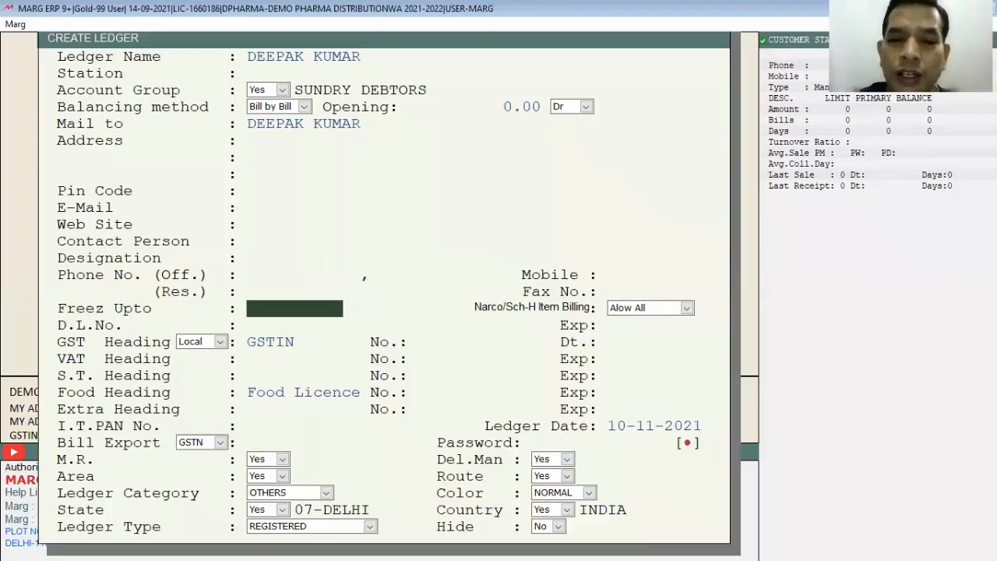
- Keep Narco/Sch-H item billing at Alow All, leaving the freeze date and drug licence details blank
key("Return")
key("space")
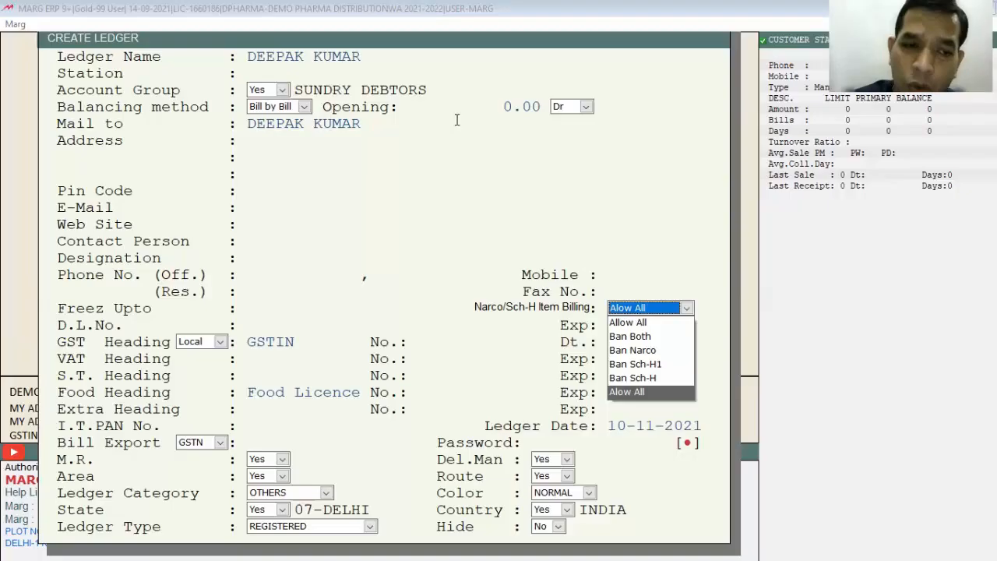
key("Return")
key("Return")
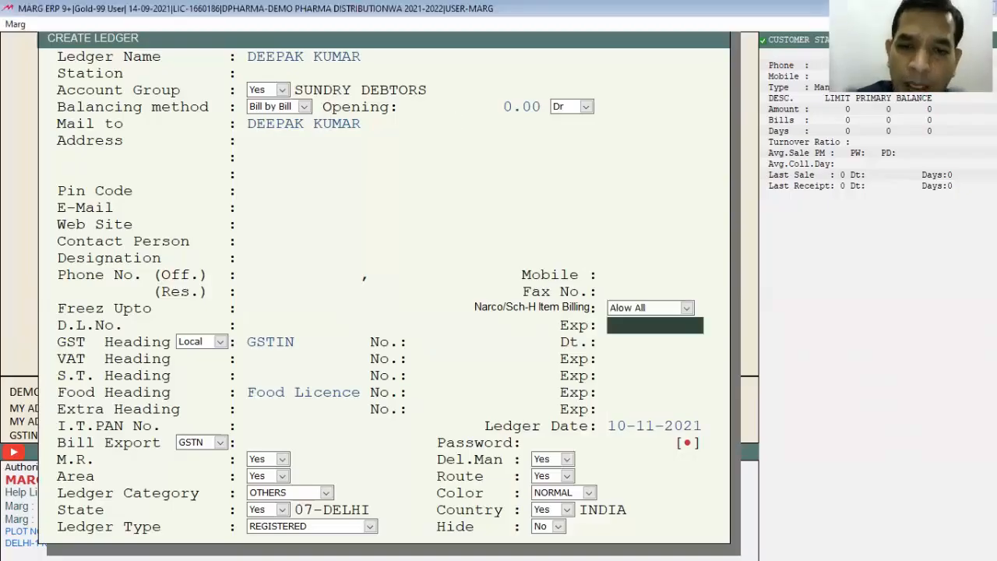
- Keep the GST heading as Local GSTIN and enter 07 as its number
key("Return")
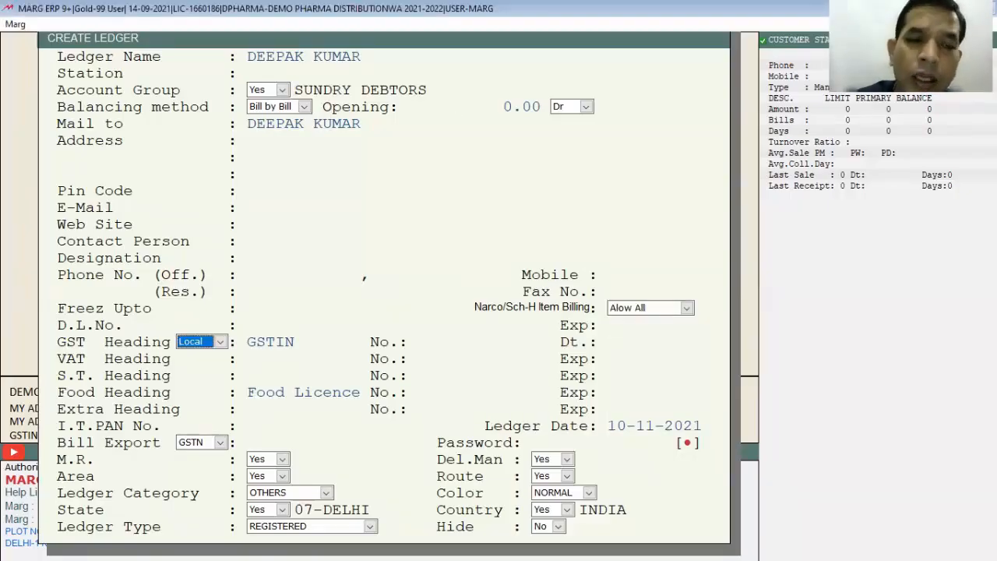
key("Return")
key("Return")
type("07")
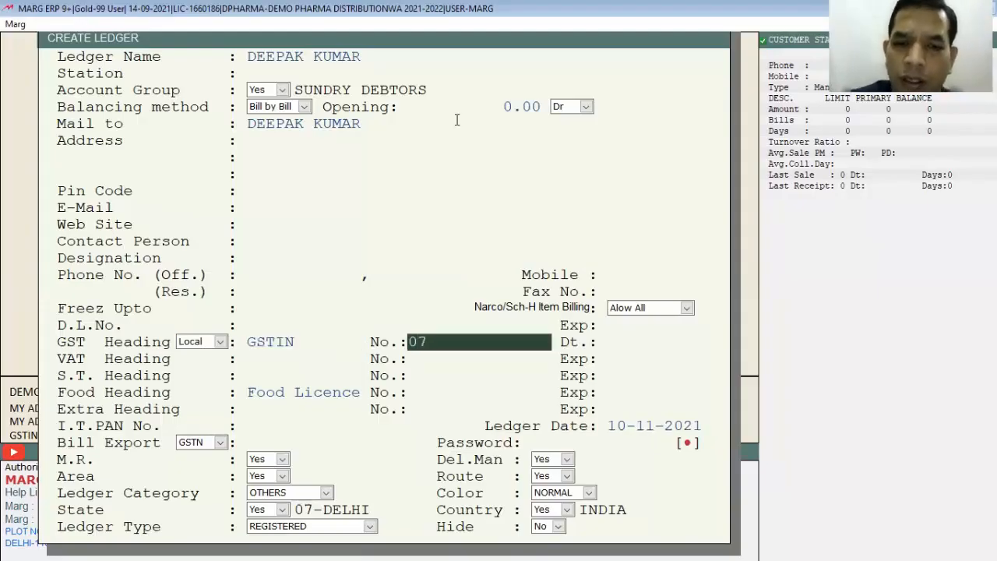
key("Return")
key("Return")
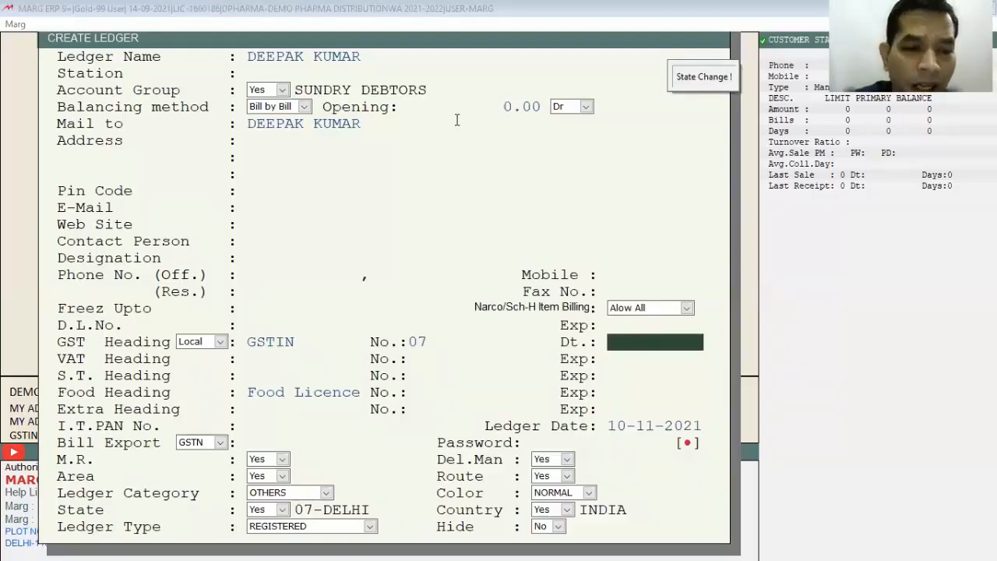
- Accept the defaults for the remaining licence, PAN, area, route, category and state fields and save the ledger
key("Return")
key("Return")
key("Return")
key("Return")
key("Return")
key("Return")
key("Return")
key("Return")
key("Return")
key("Return")
key("Return")
key("Return")
key("Return")
key("Return")
key("Return")
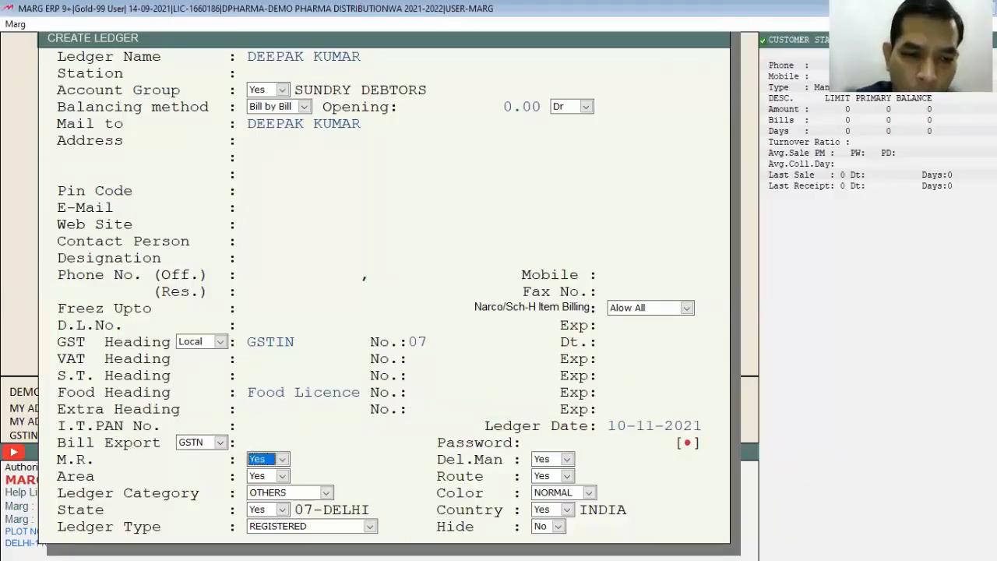
key("Return")
key("Return")
key("Return")
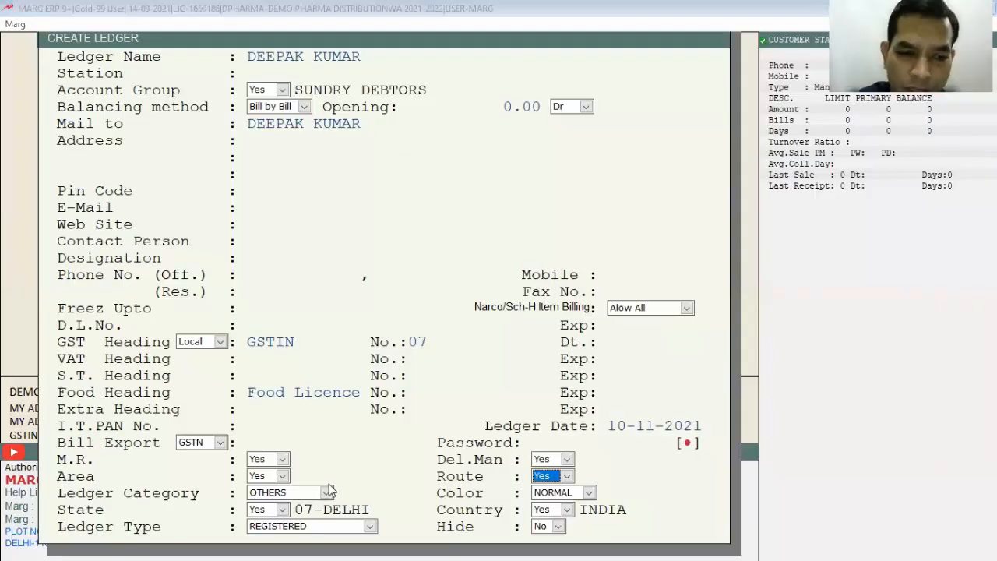
key("Return")
key("Return")
key("Return")
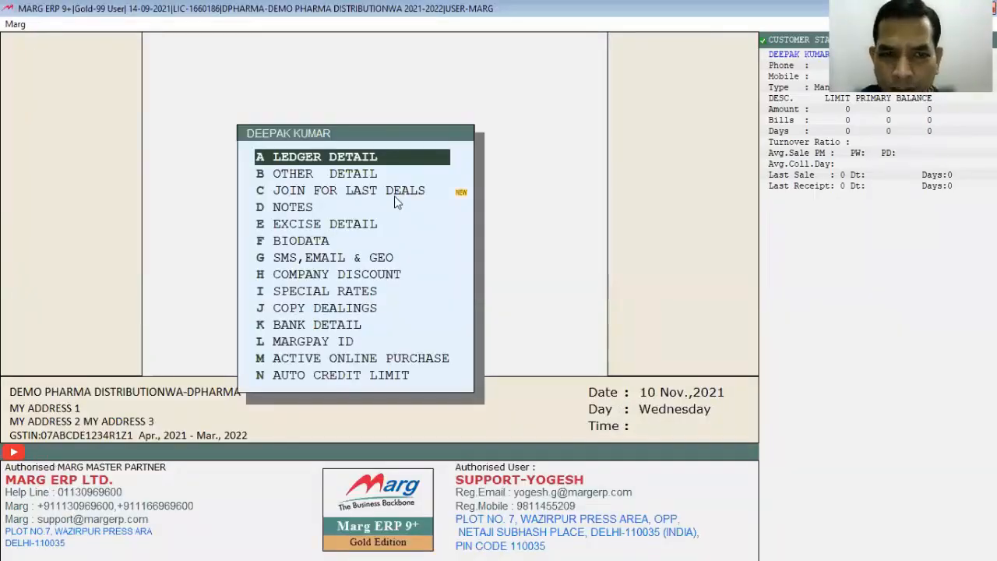
- Find the new customer in the ledger accounts list and open the customer's ledger detail
key("Escape")
key("alt+n")
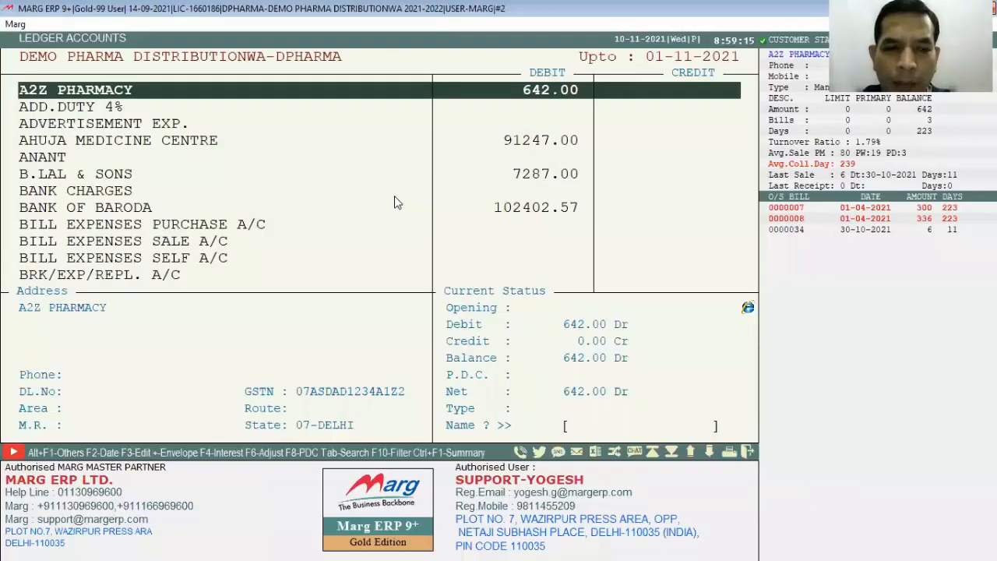
type("DEEP")
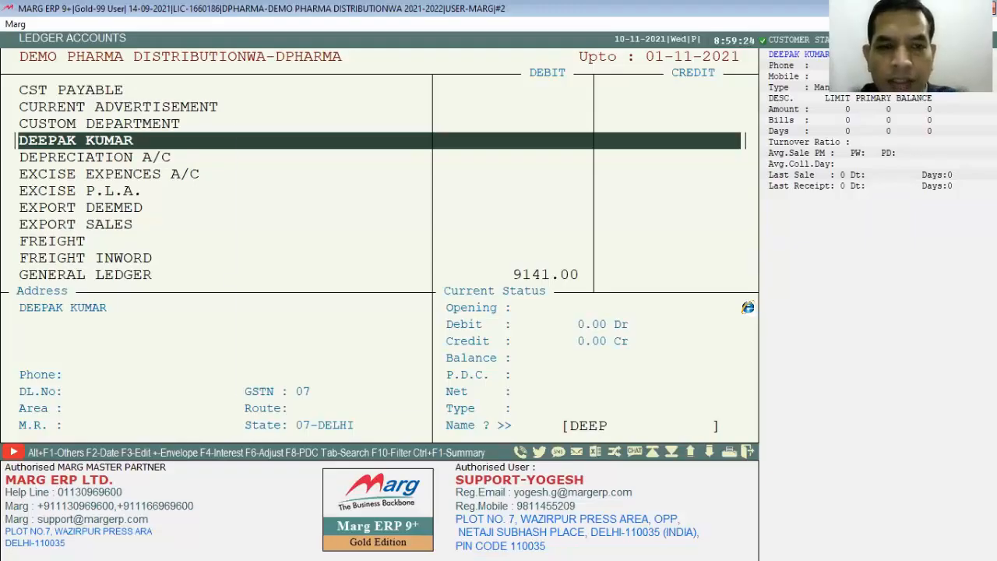
key("F3")
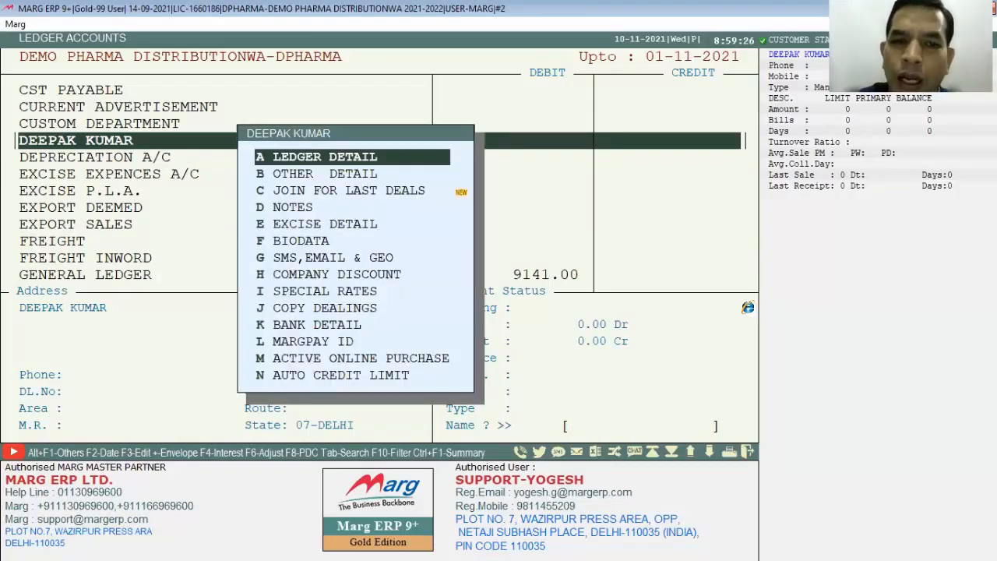
key("Return")
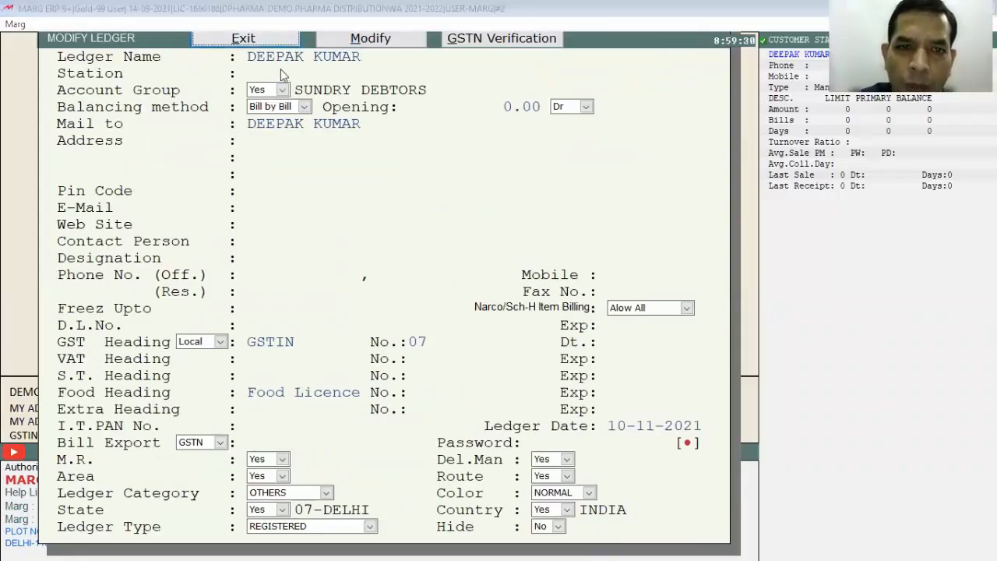
- Put the customer's ledger into modification, go through the fields down to the address, and leave without changes
key("m")
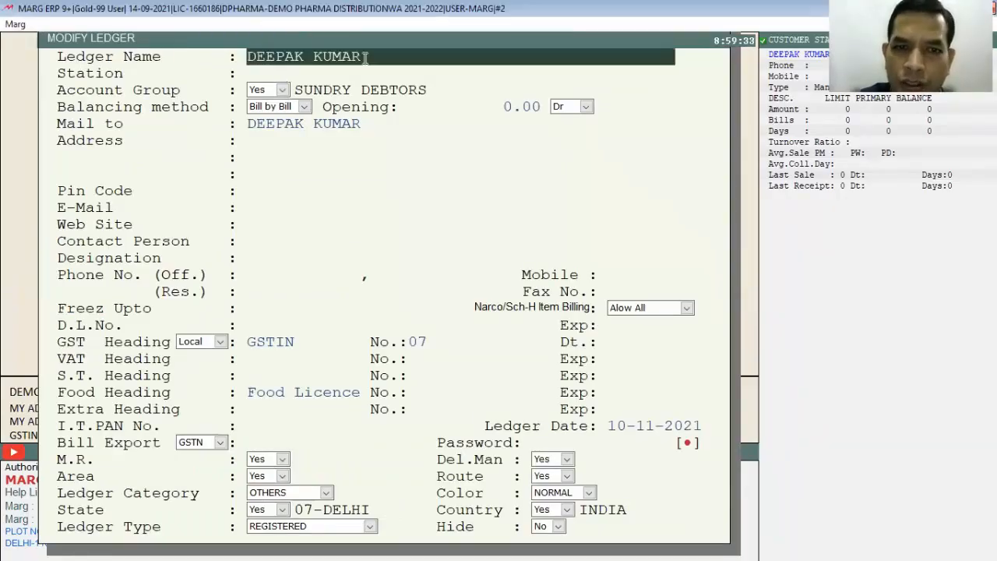
key("Return")
key("Return")
key("Return")
key("Return")
key("Return")
key("Return")
key("Return")
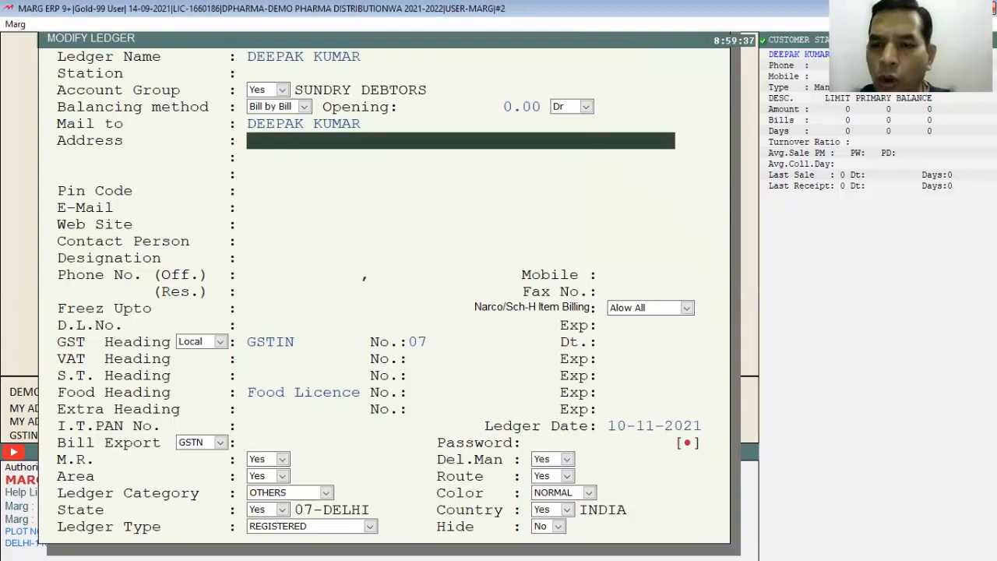
key("Escape")
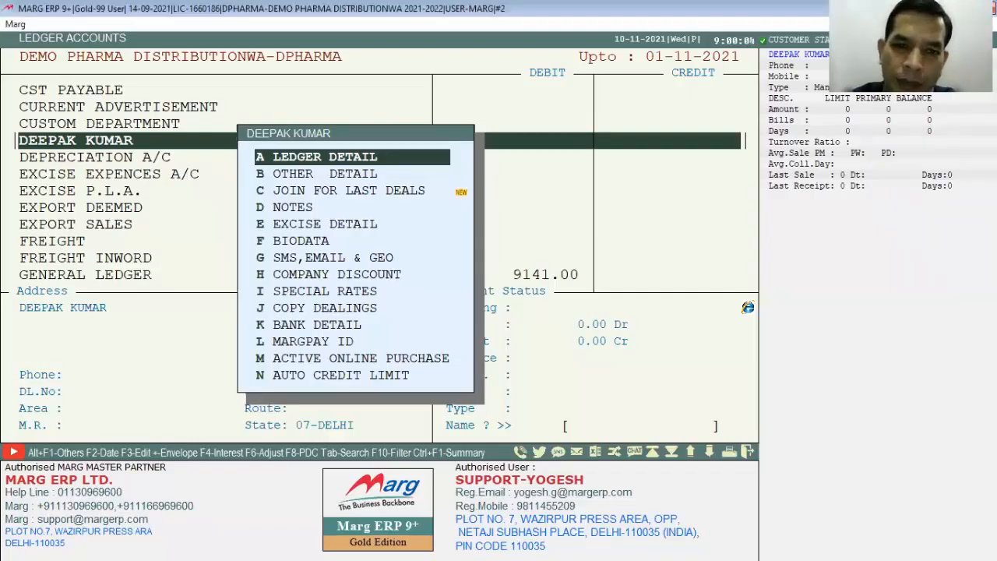
- Leave the ledger accounts list and start a new product in the inventory item master
key("Escape")
key("Escape")
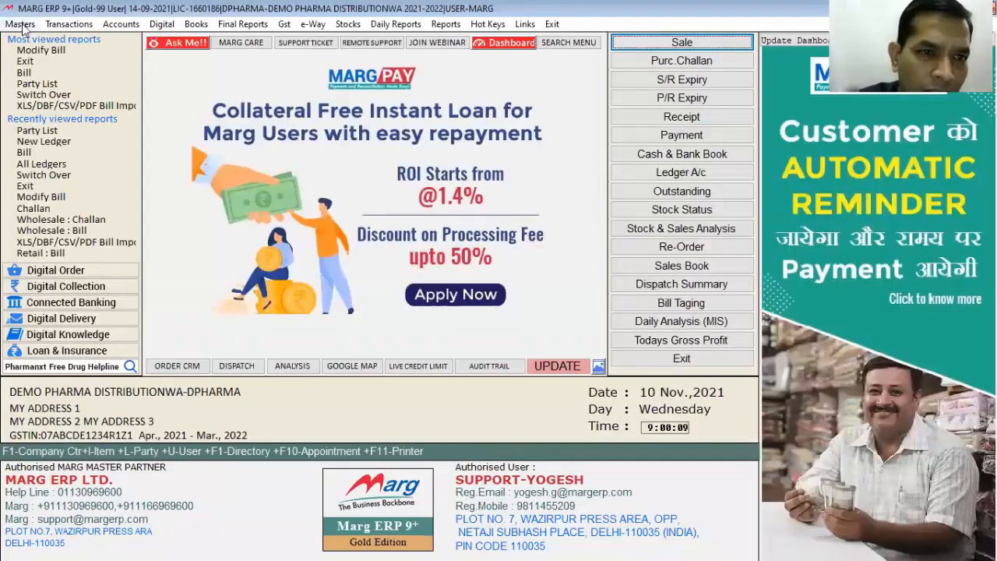
left_click(20, 24)
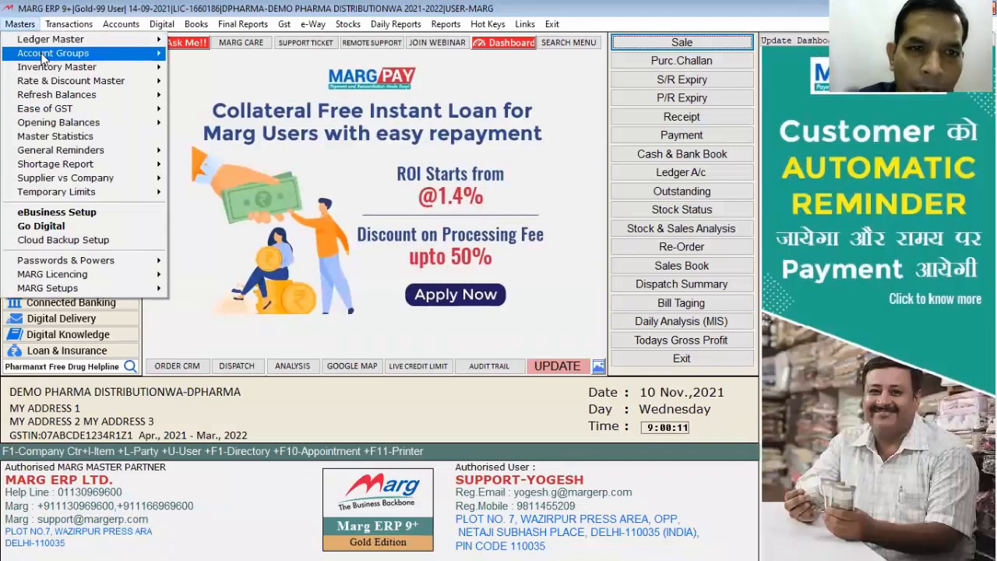
mouse_move(170, 52)
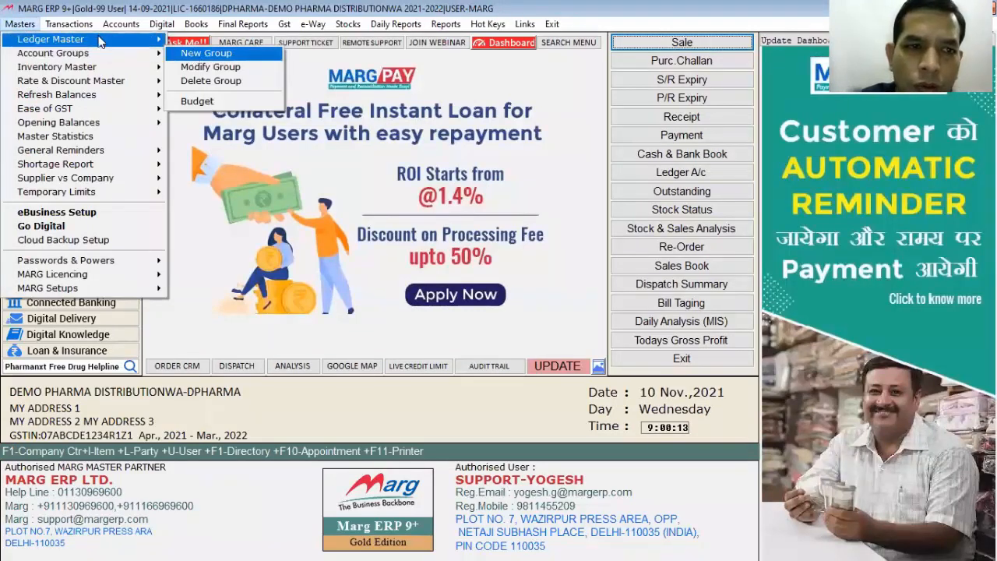
mouse_move(109, 39)
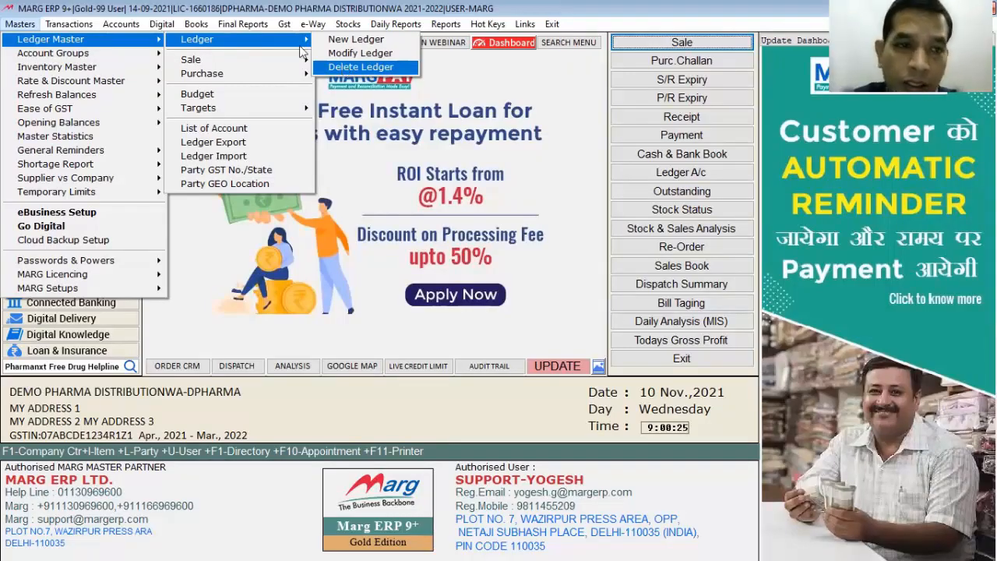
mouse_move(57, 67)
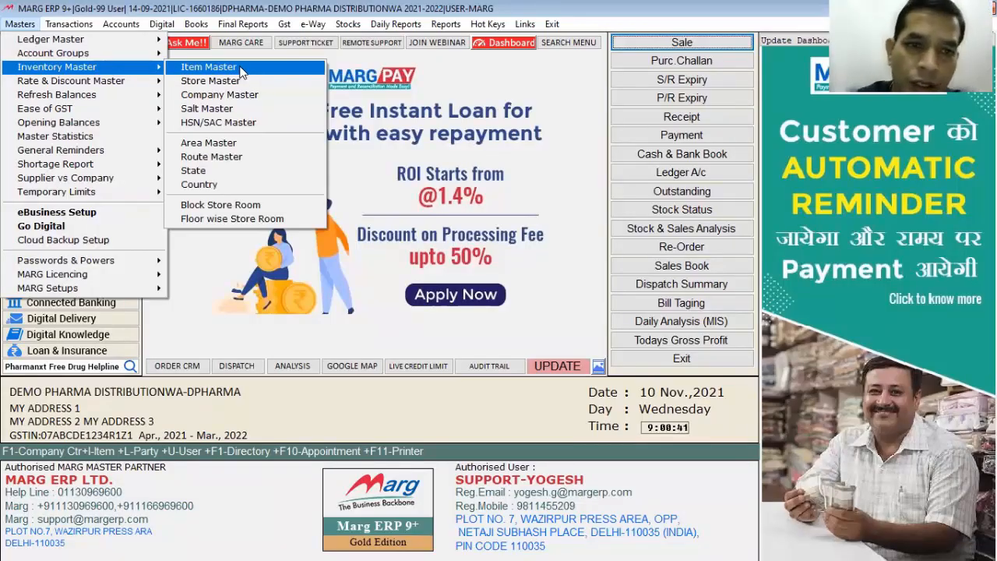
left_click(241, 70)
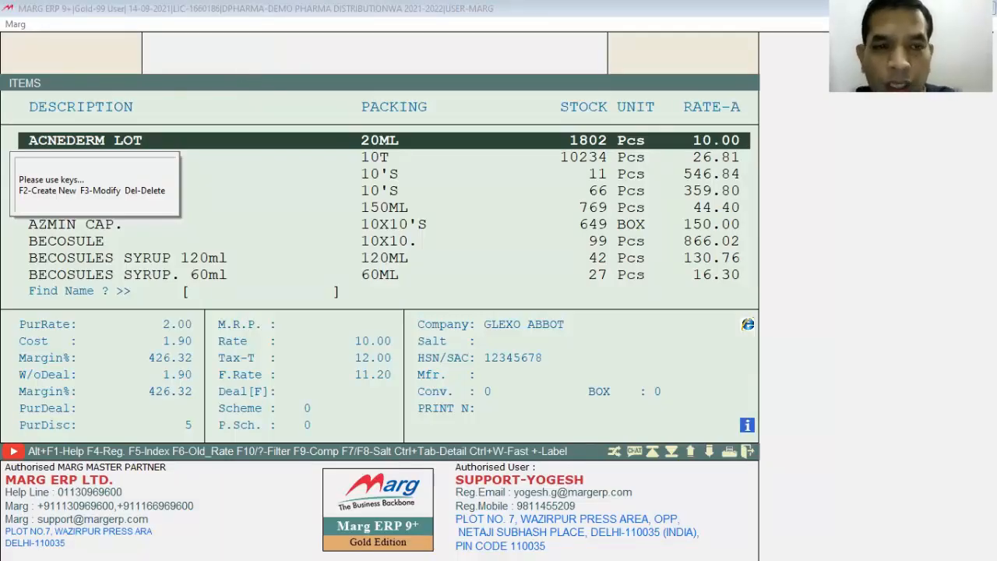
key("F2")
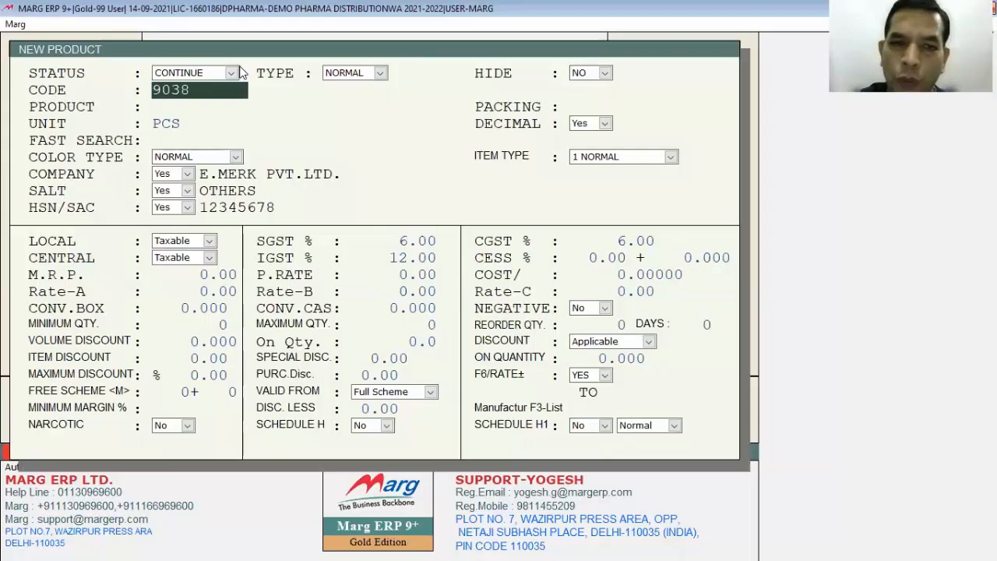
- Keep the proposed product code, name the product DOLO 750, and set its packing to 1X10
key("Return")
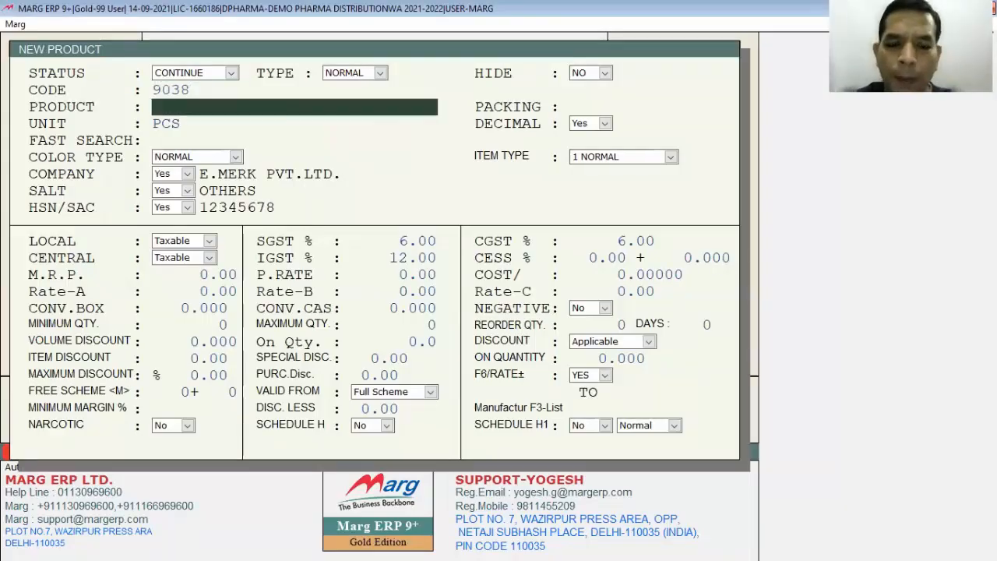
type("DOLO 750")
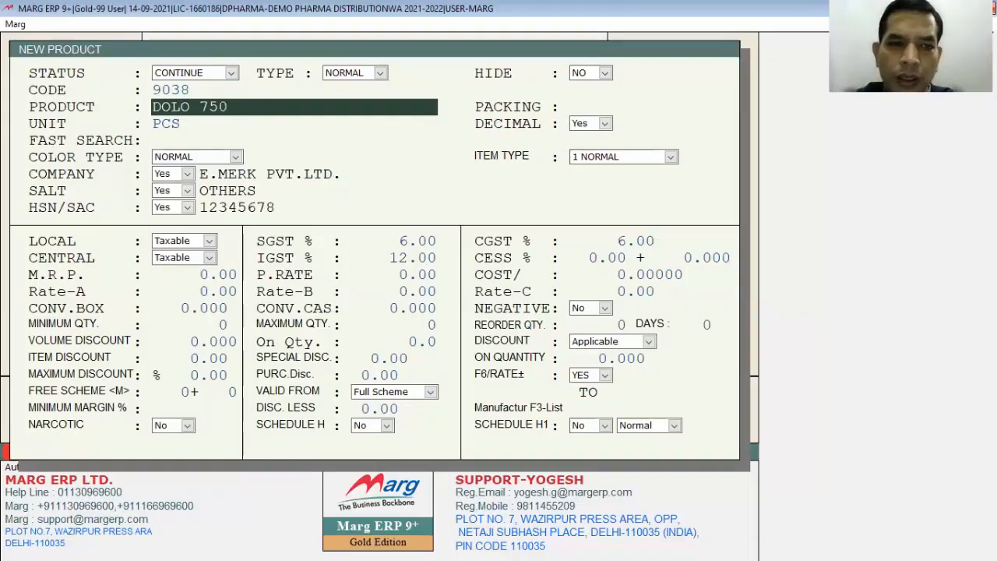
key("Return")
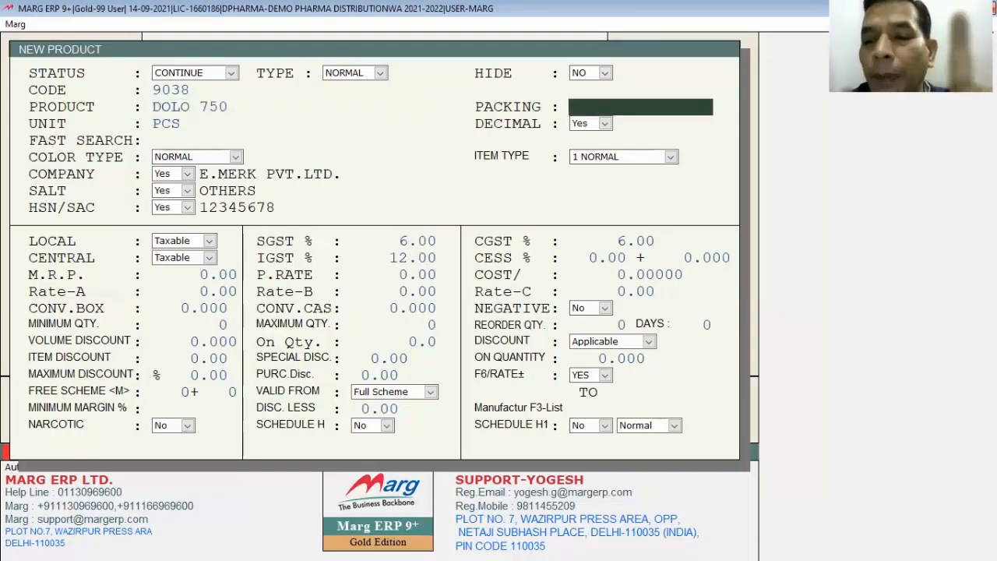
type("1x")
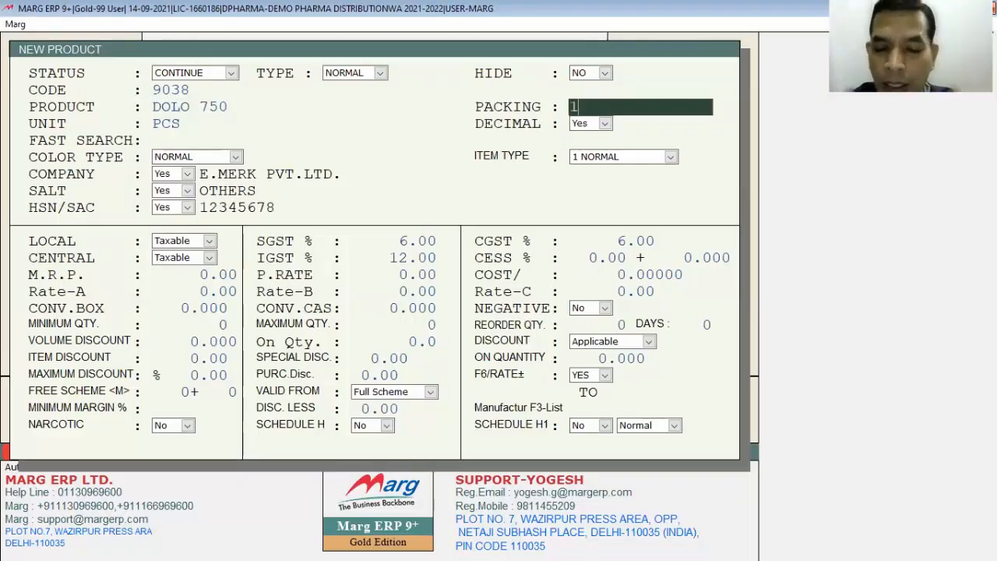
key("BackSpace")
type("X10")
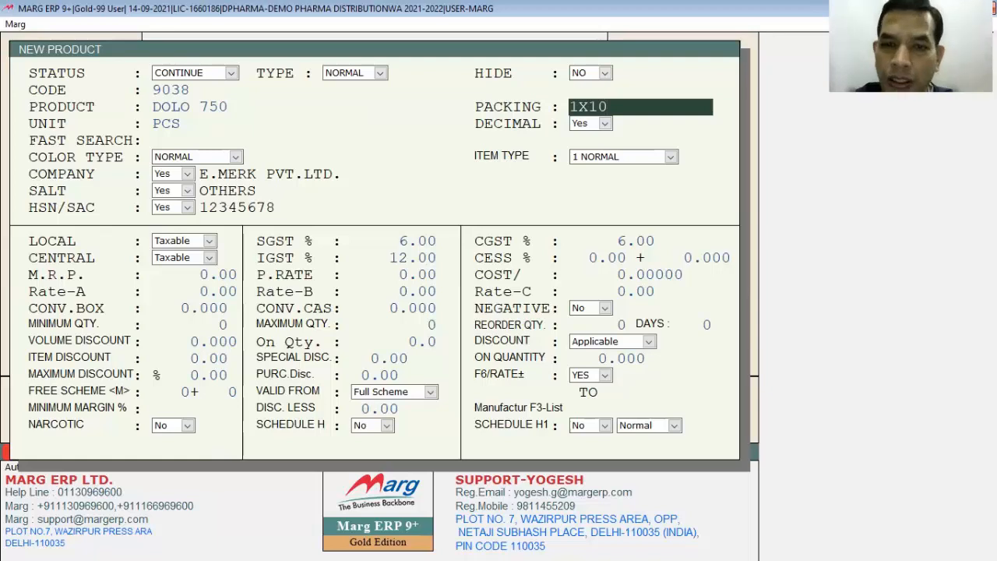
key("Return")
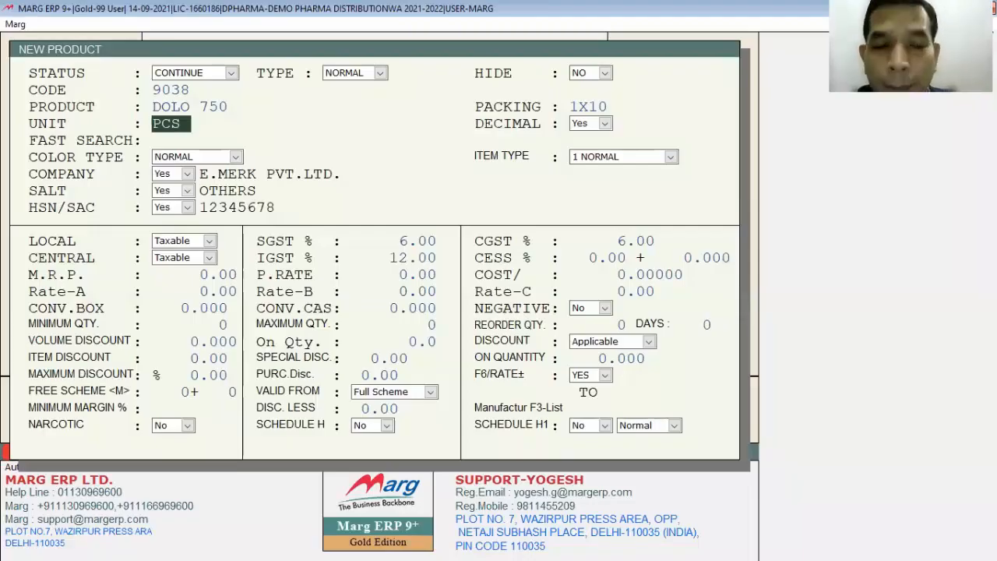
- Set the product's unit to TAB and its decimal option to No
type("TAB")
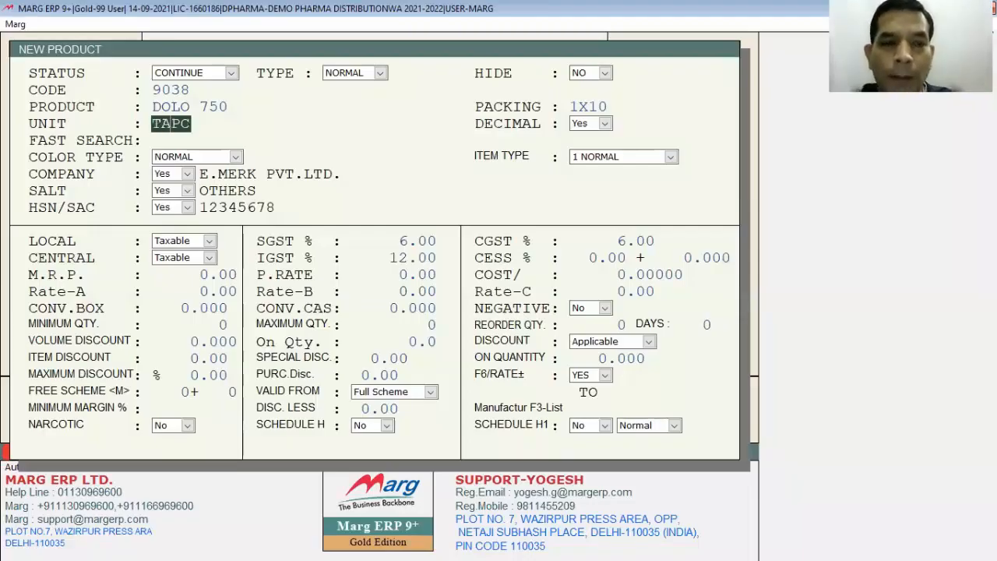
key("Return")
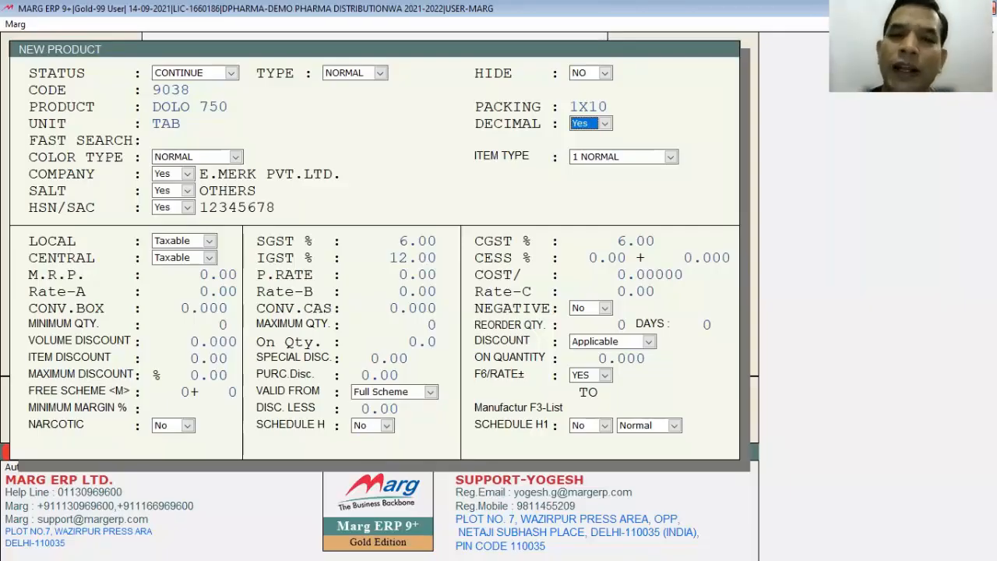
key("n")
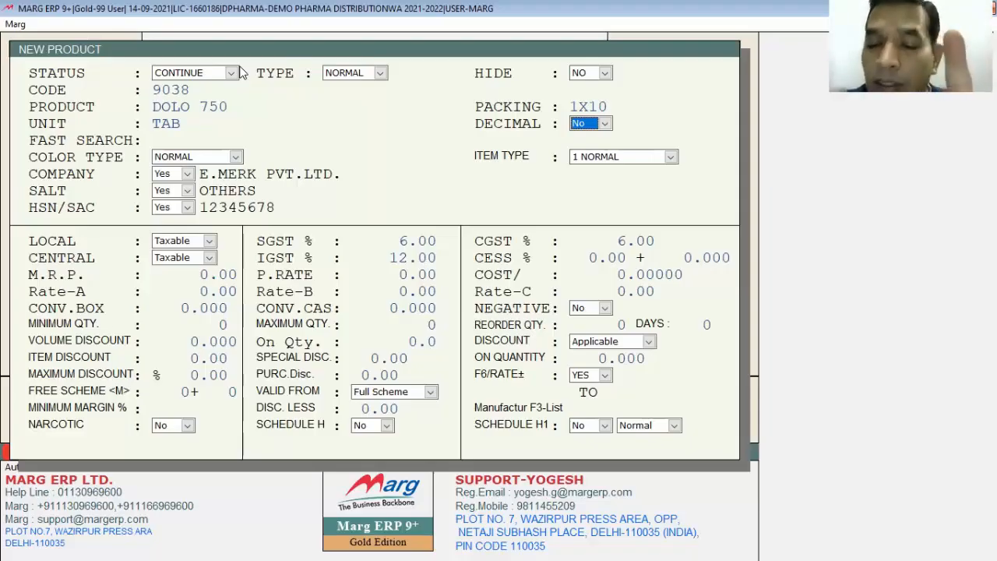
key("Return")
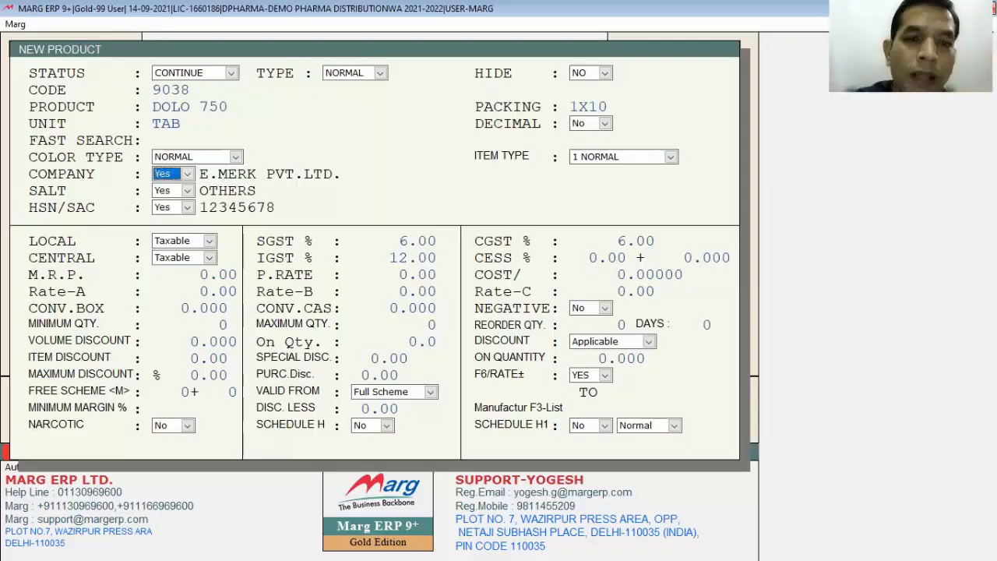
- Go back to the item type and set it to 3 8° STORAGE
key("Up")
key("space")
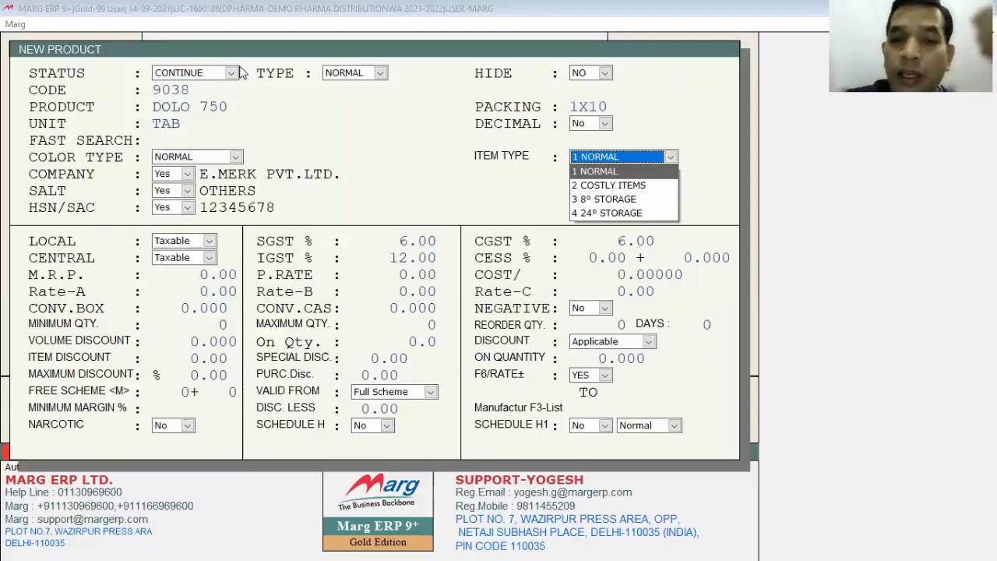
key("Down")
key("Down")
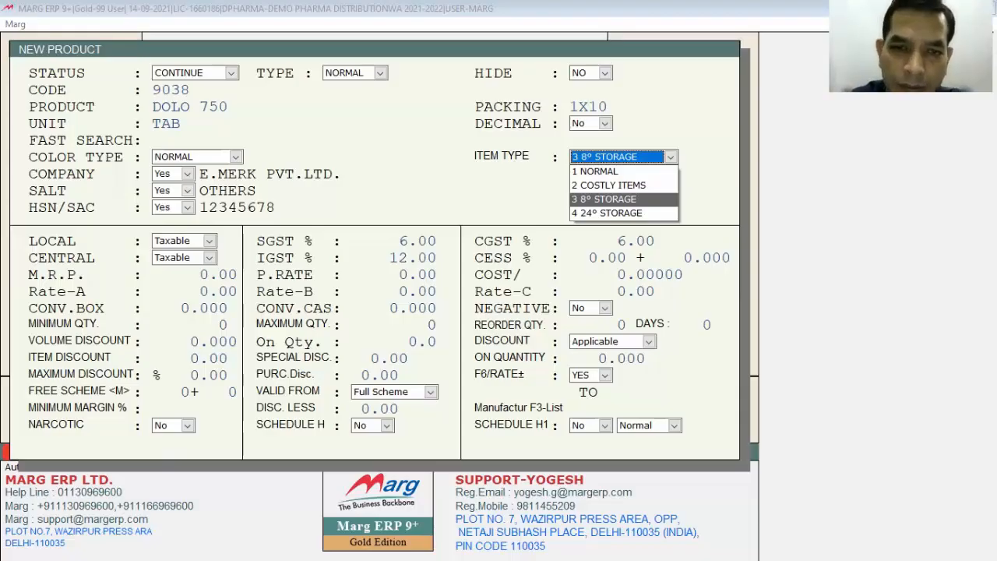
key("Return")
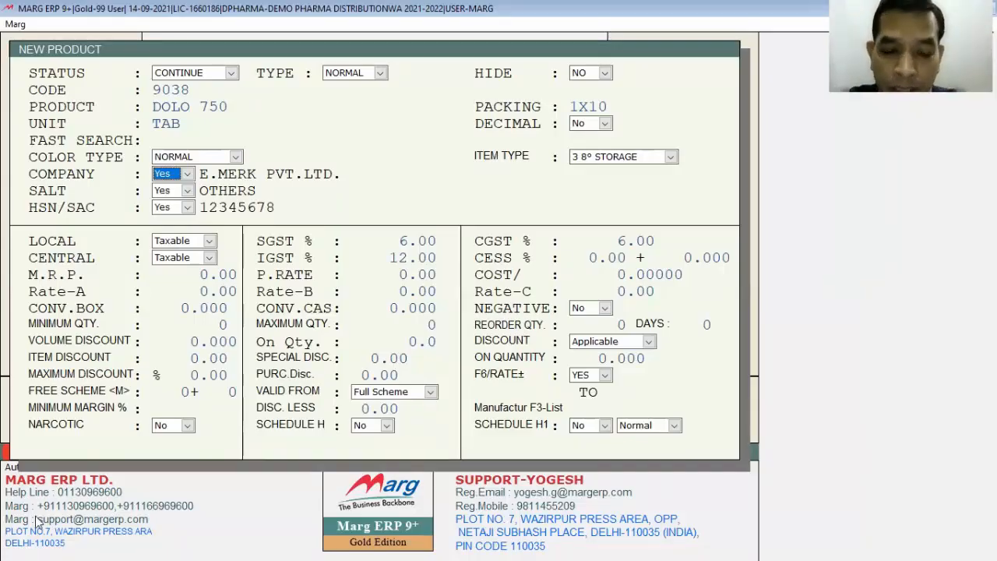
- Look through the list of companies available for the product
key("Return")
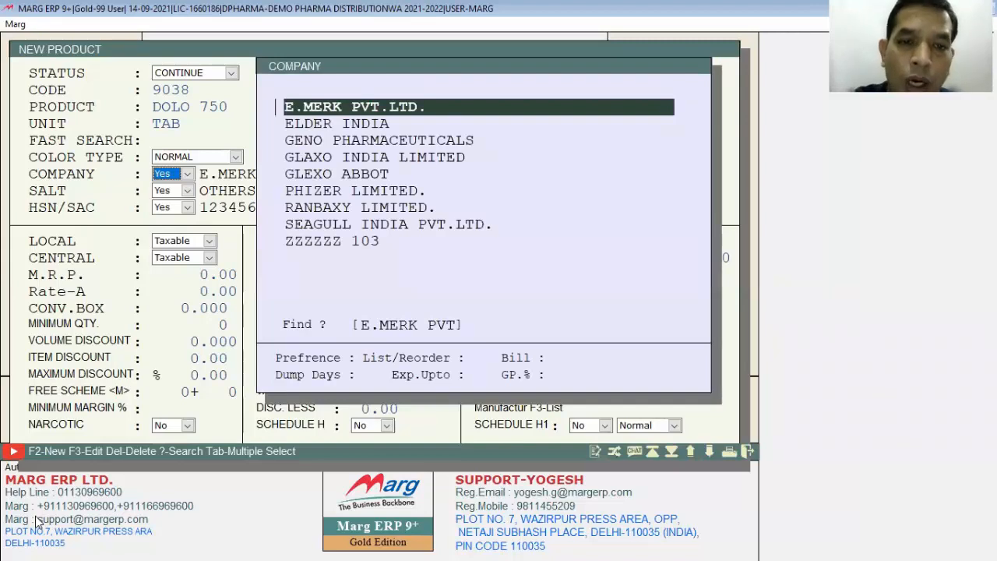
key("Down")
key("Down")
key("Down")
key("Down")
key("Down")
key("Down")
key("Down")
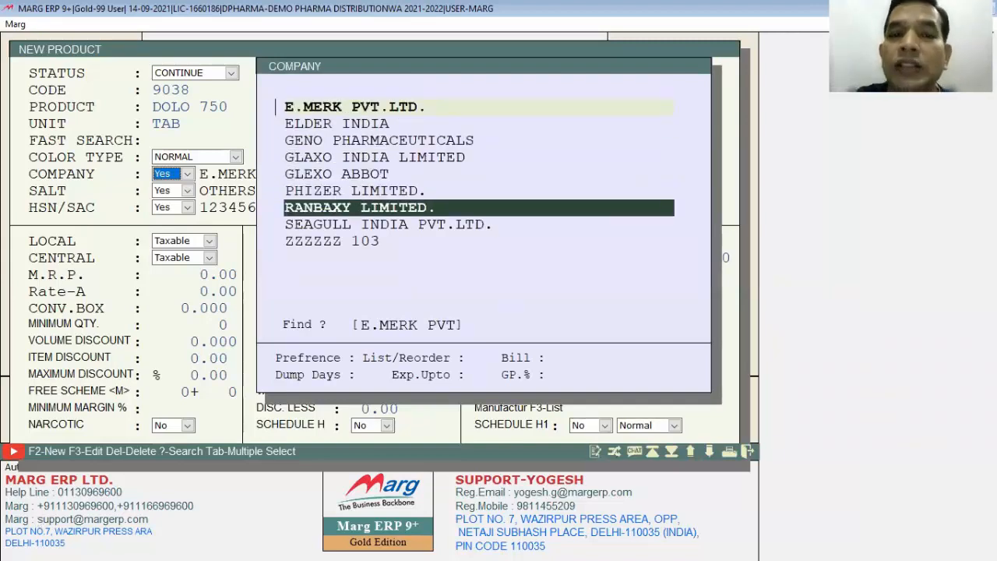
key("Up")
key("Up")
key("Up")
key("Up")
key("Up")
key("Up")
key("Up")
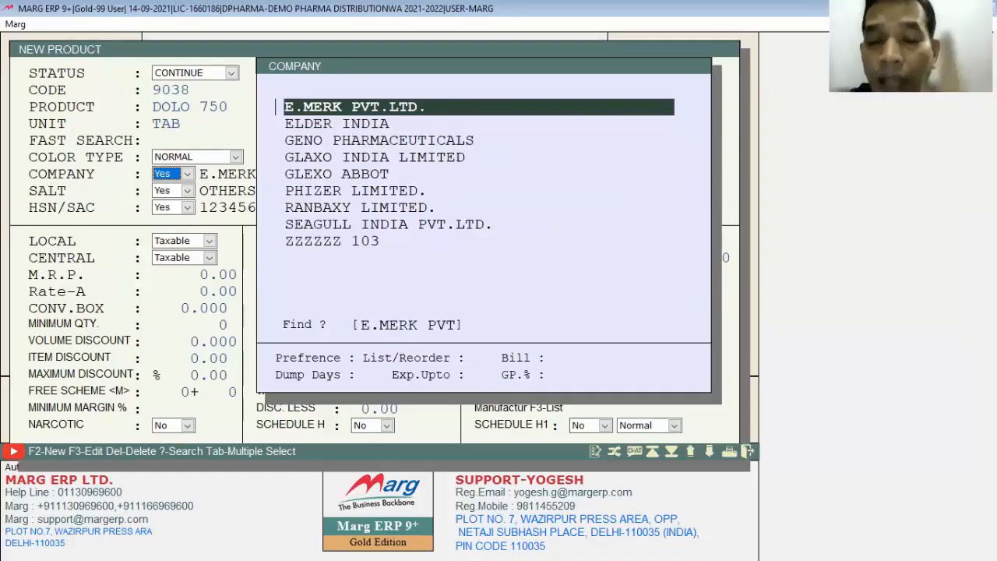
- Open the new company form, leave it without an entry, and assign E.MERK PVT.LTD. as the product's company
key("F2")
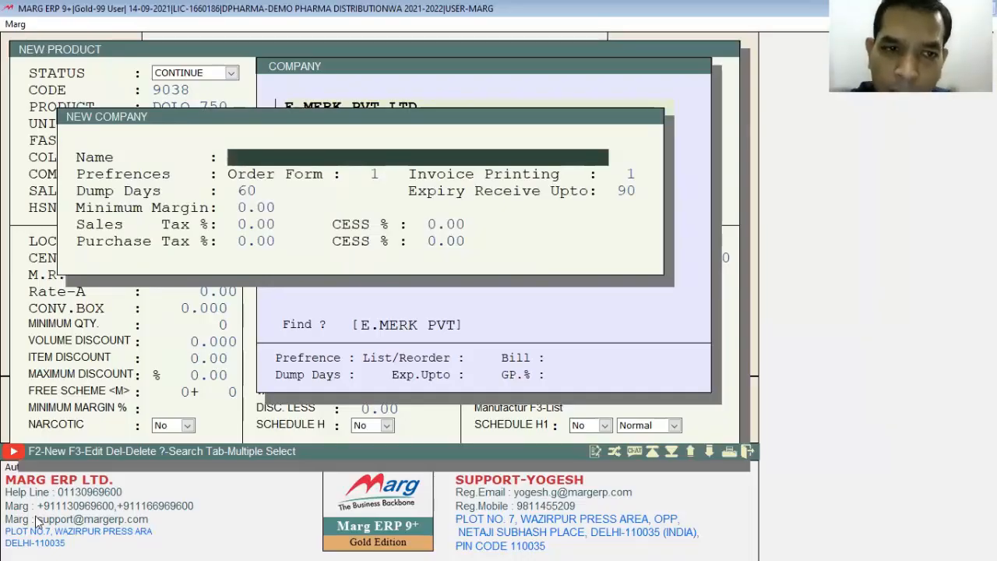
key("Escape")
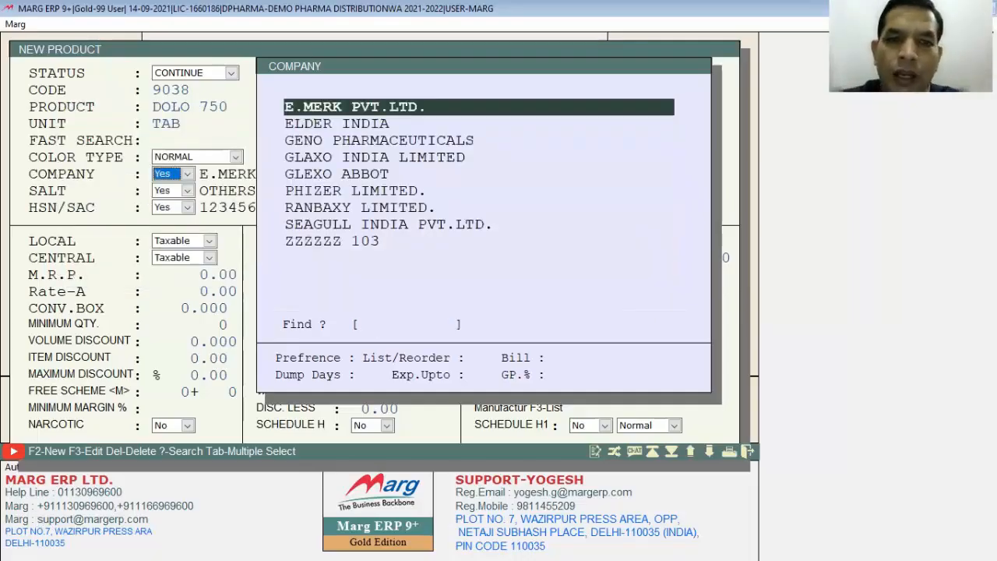
key("Return")
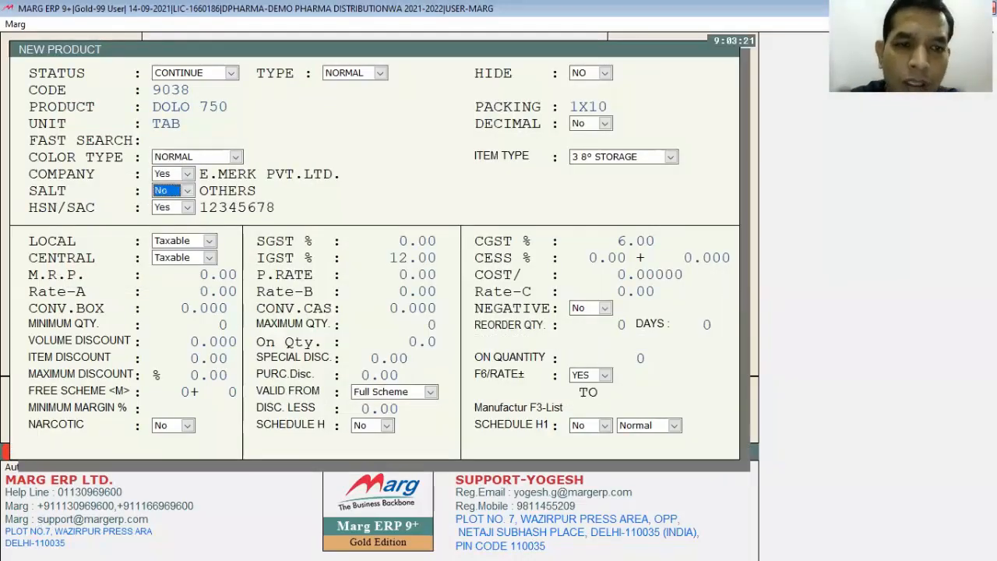
- Set the salt option to Yes, create a new salt named PARACITAMOL, and assign it to the product
key("y")
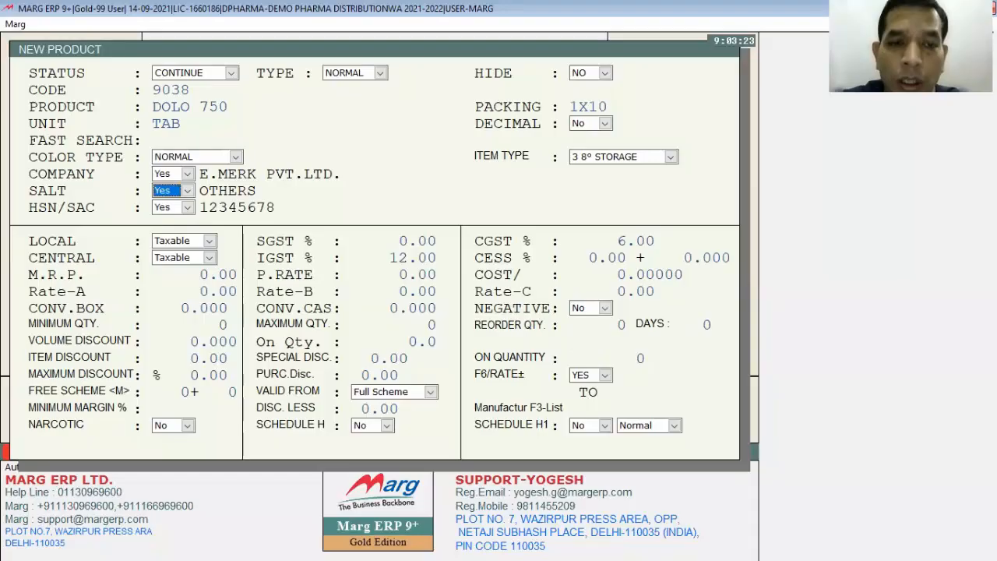
key("Return")
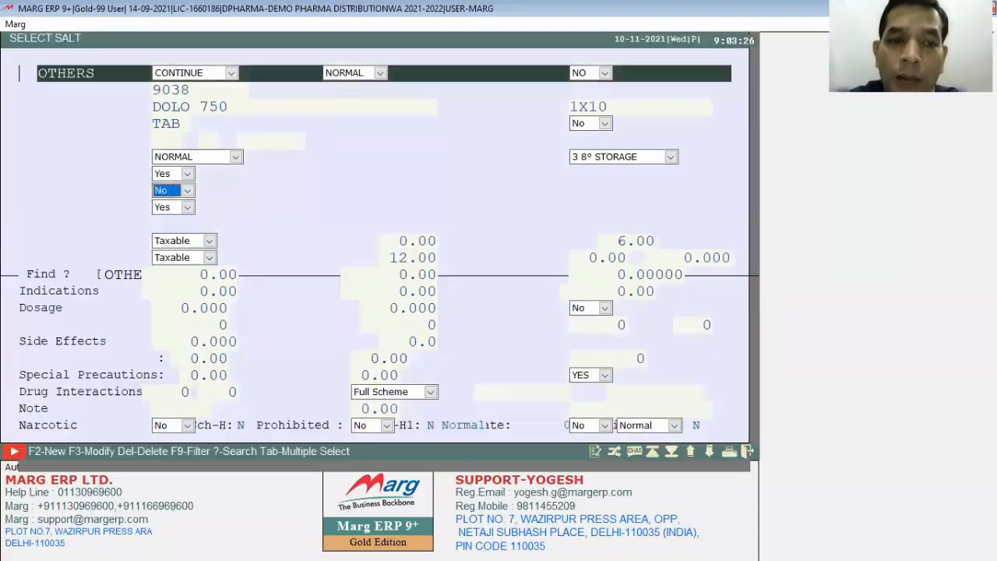
key("Return")
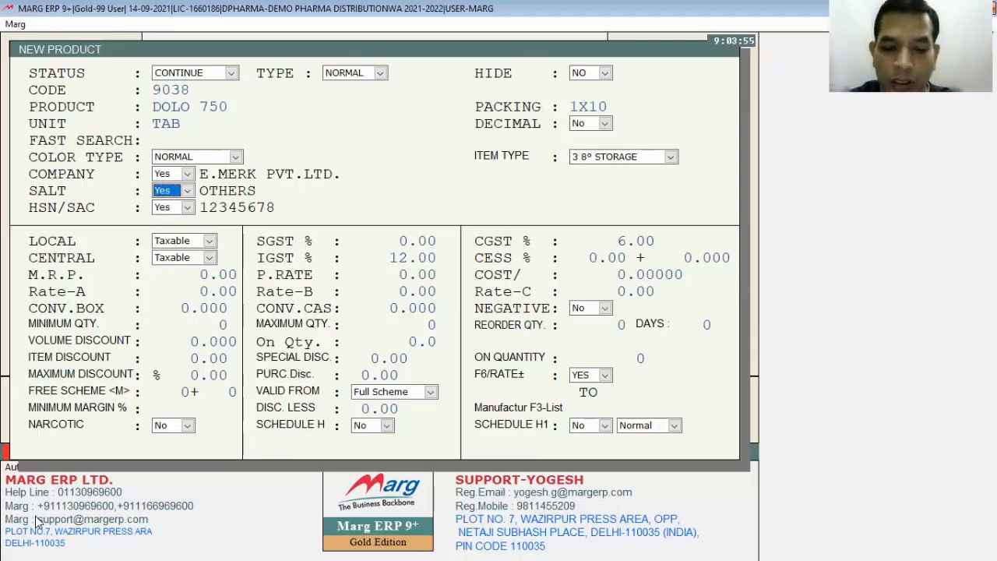
key("Return")
key("F2")
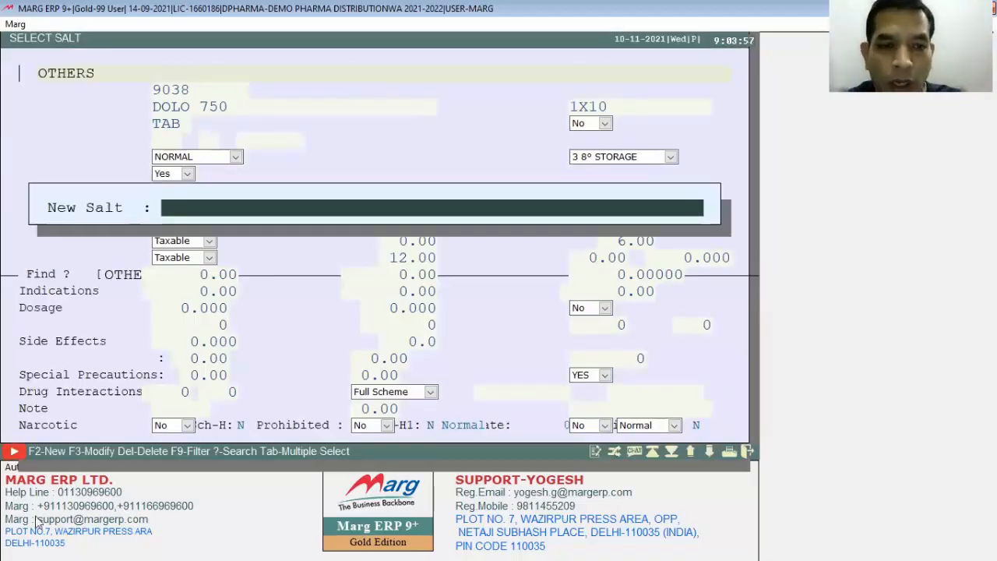
type("PARACITAMOL")
key("Return")
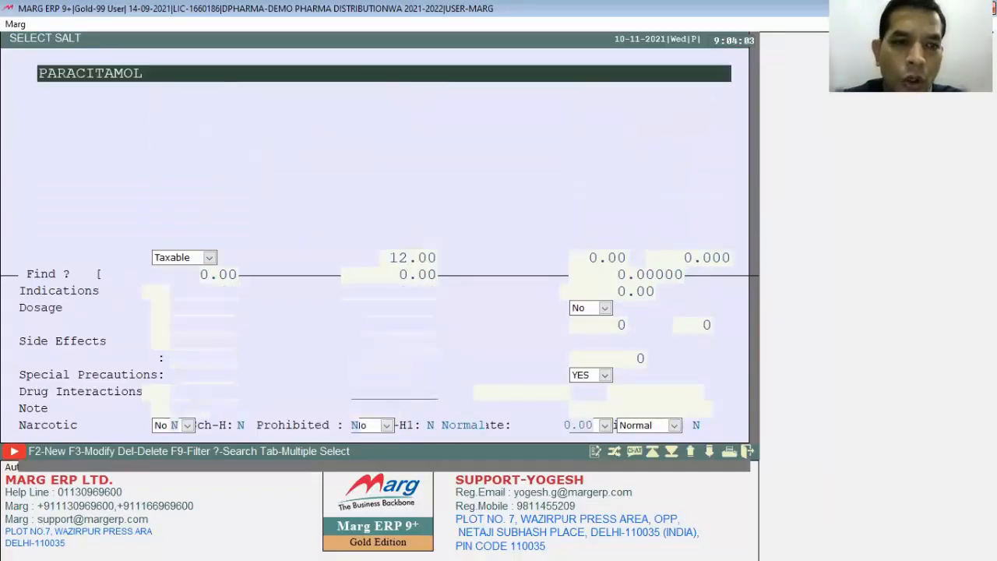
key("Return")
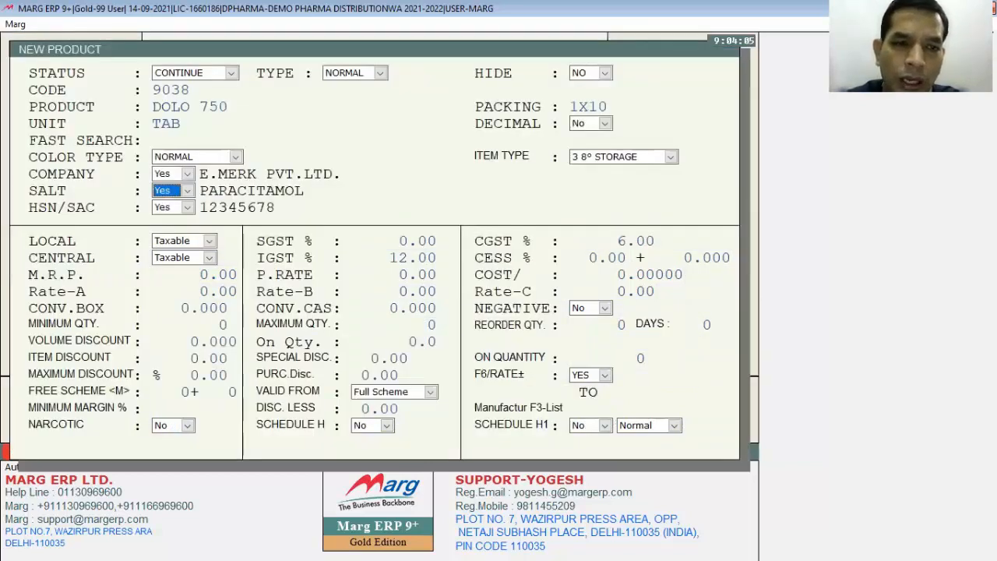
- Start a new HSN/SAC entry for the product with code 3004 and short name MED
key("Return")
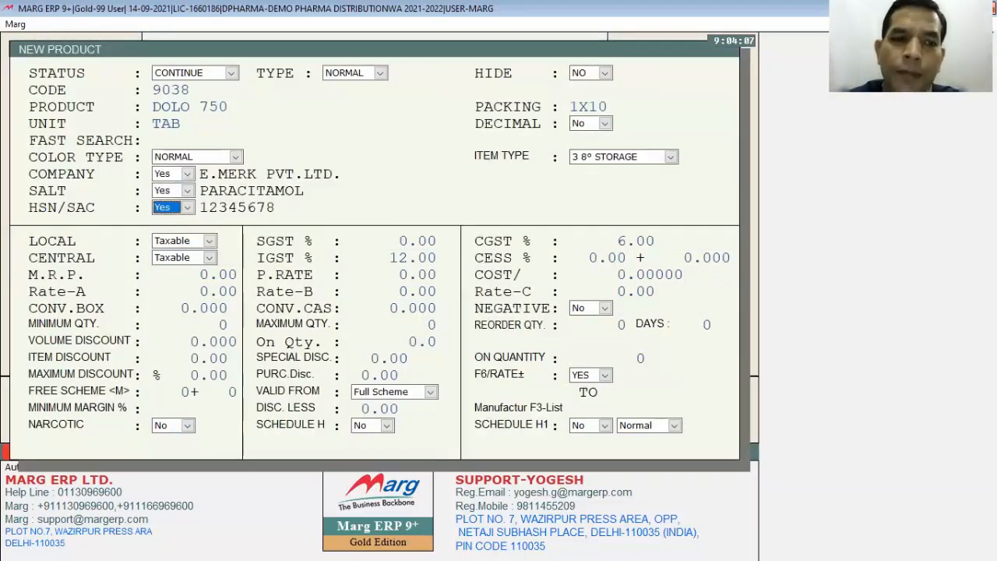
key("Return")
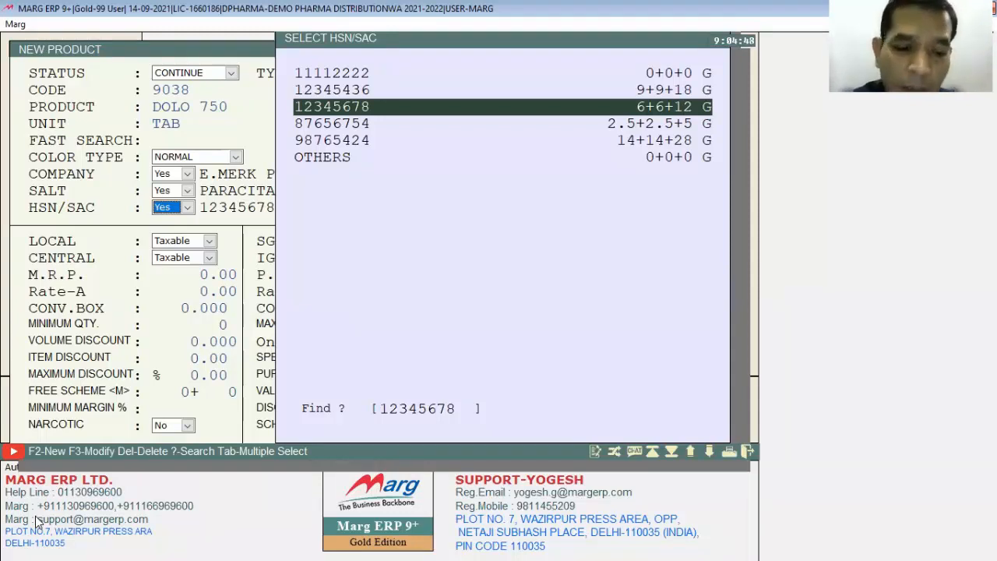
key("F2")
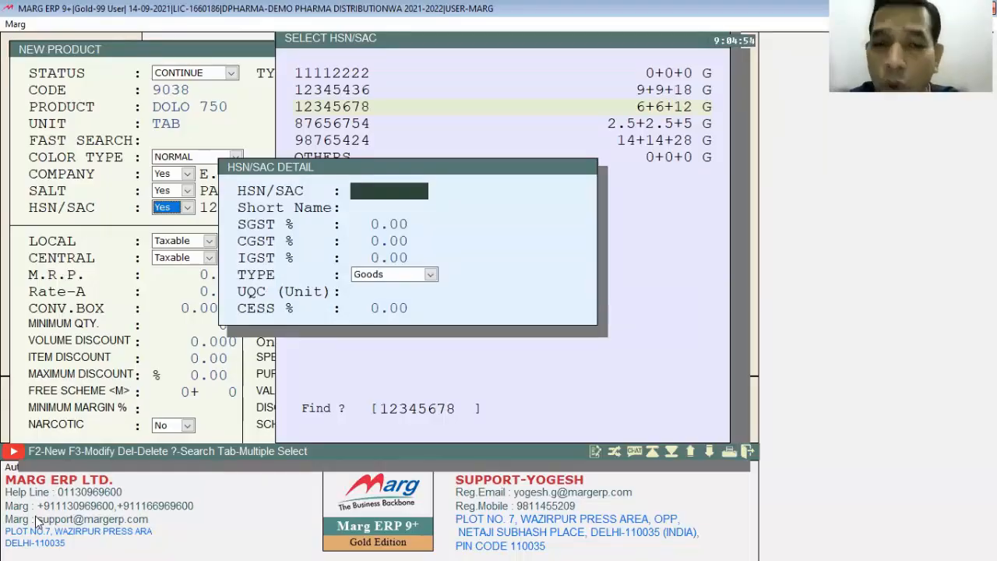
type("3004")
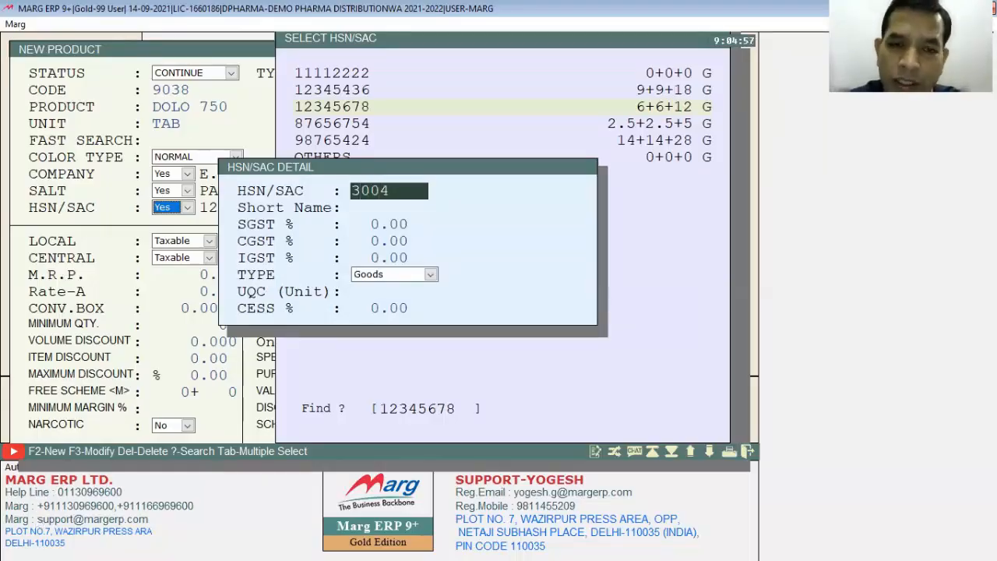
key("Return")
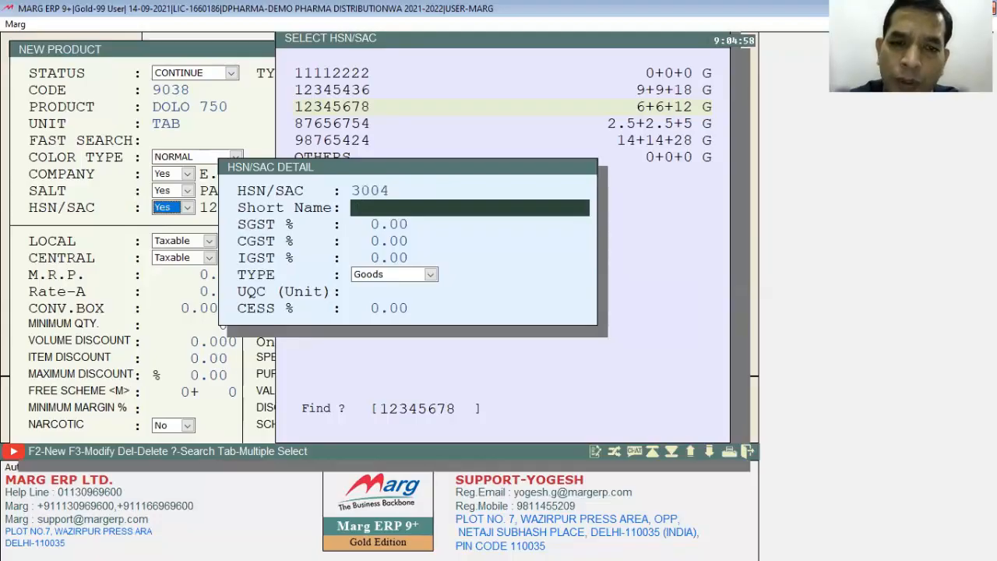
type("MED")
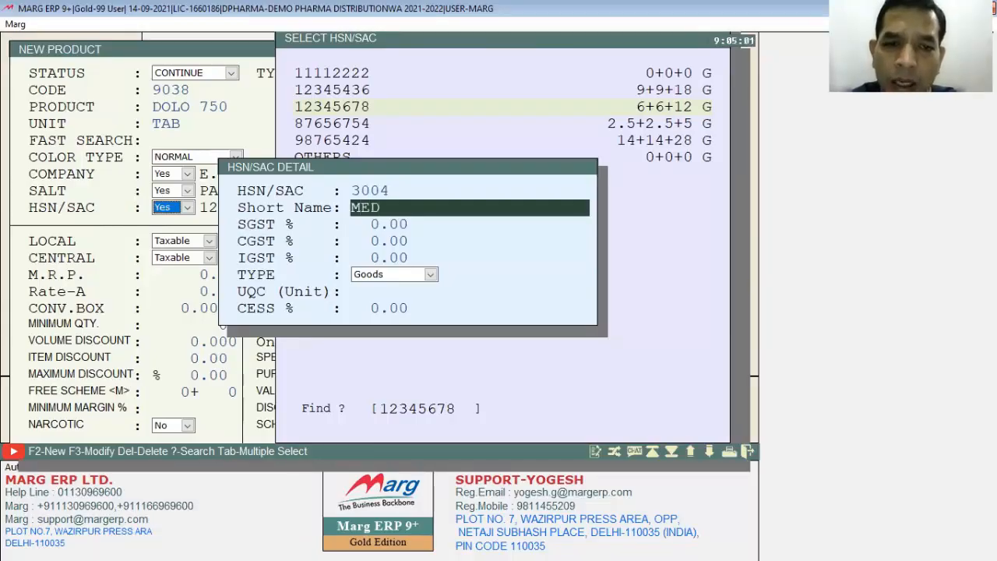
key("Return")
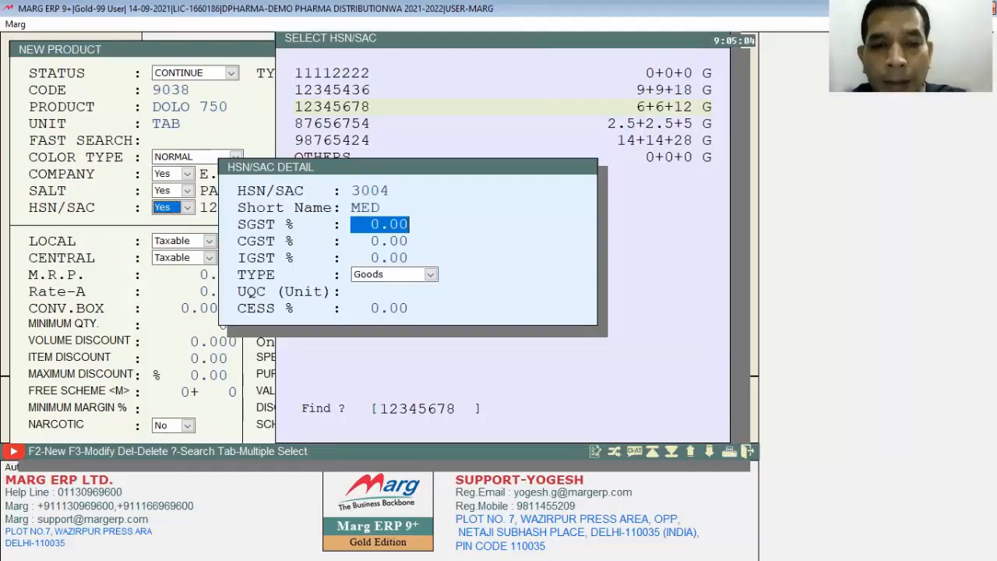
- Set SGST and CGST to 6%, IGST to 12% and type Goods, save the code, and assign it to the product
type("6  .")
key("Return")
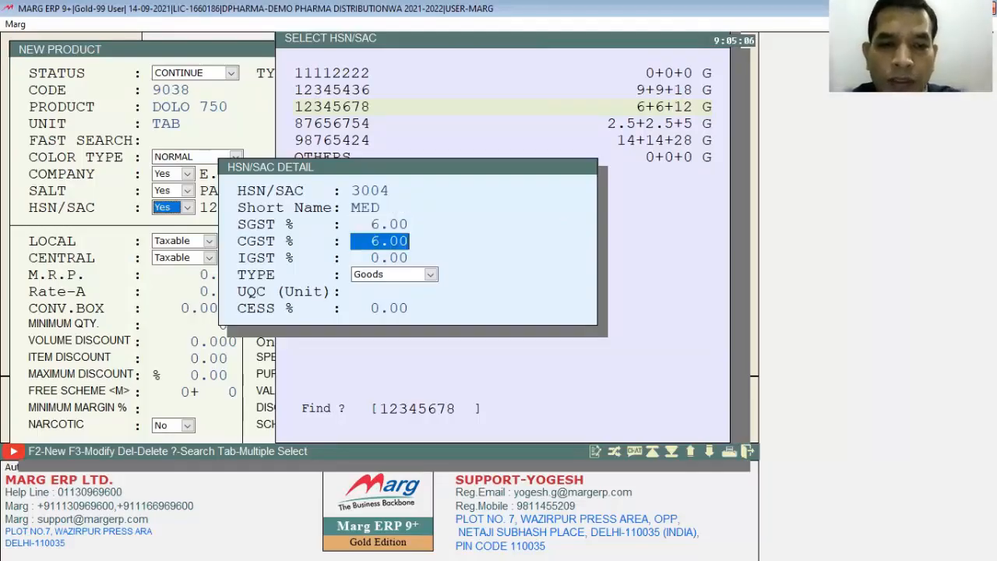
key("Return")
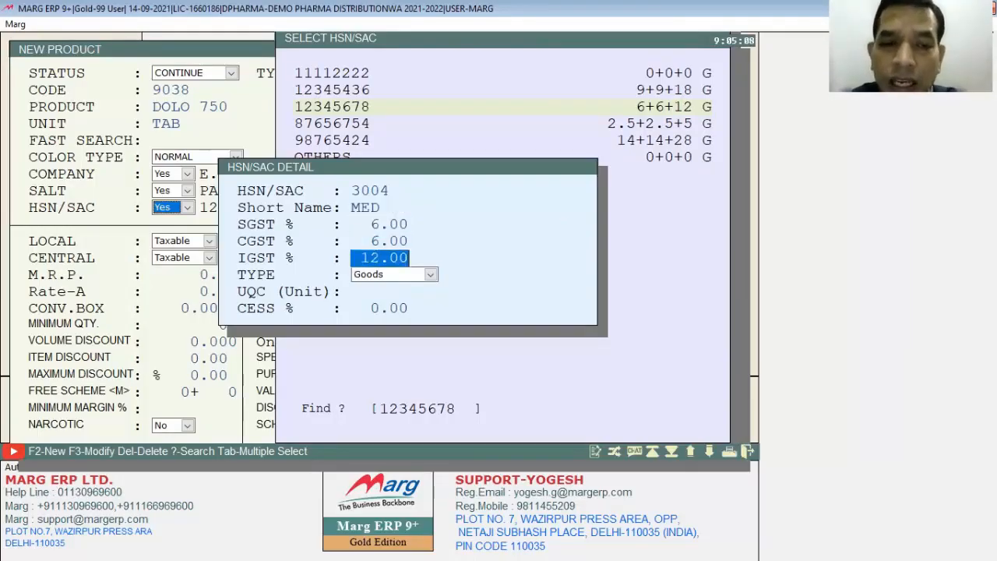
key("Return")
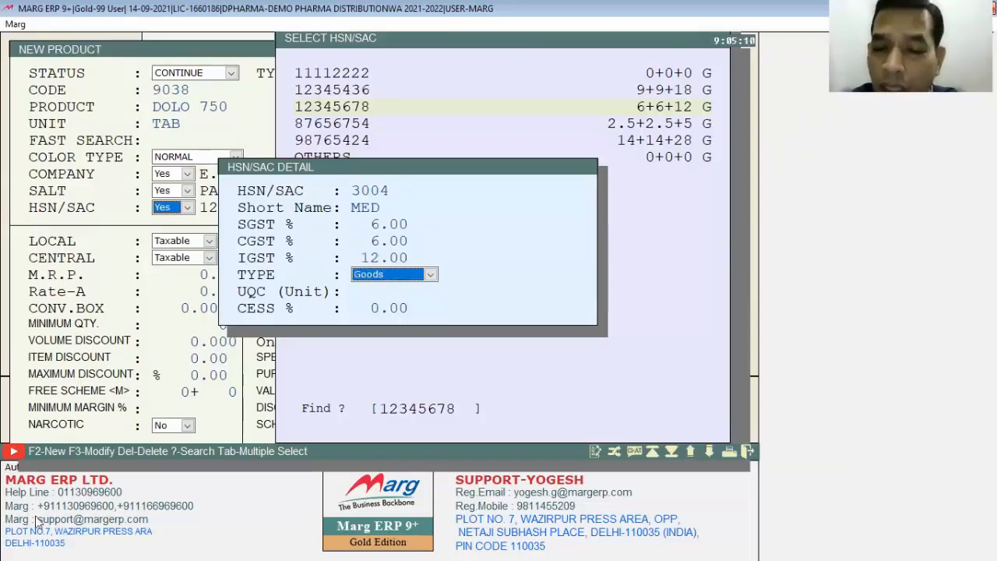
key("alt+Down")
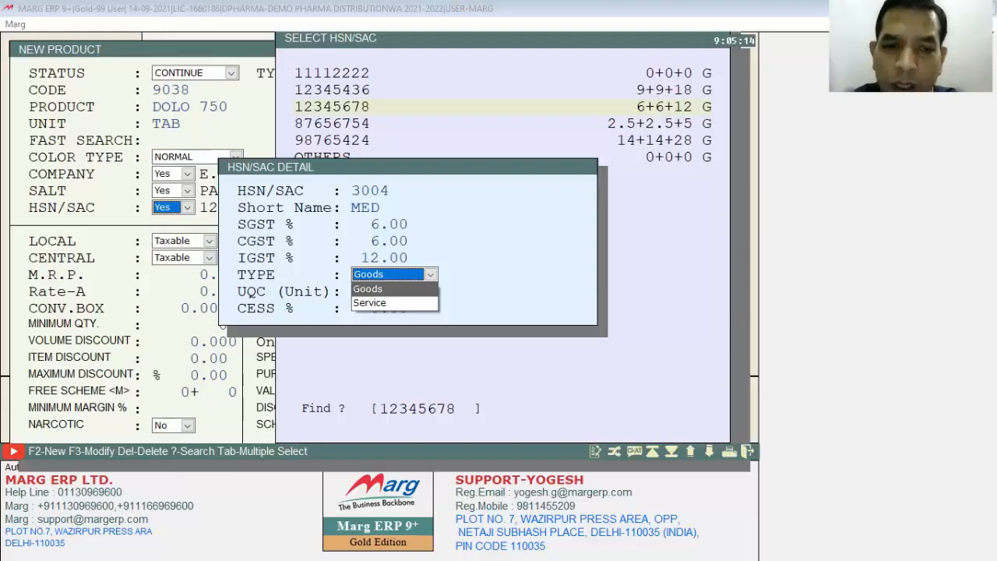
key("Return")
key("Return")
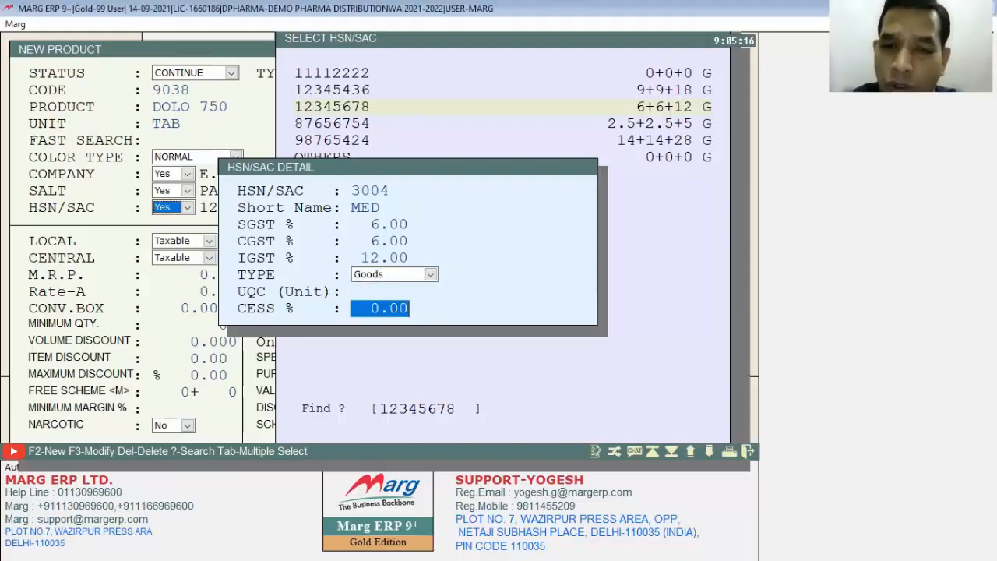
key("Return")
key("Escape")
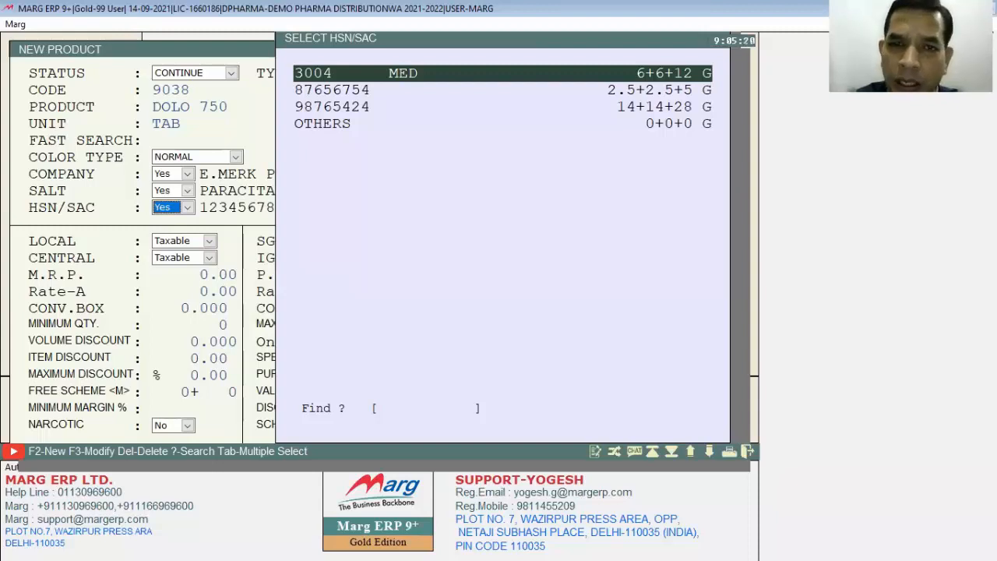
key("Return")
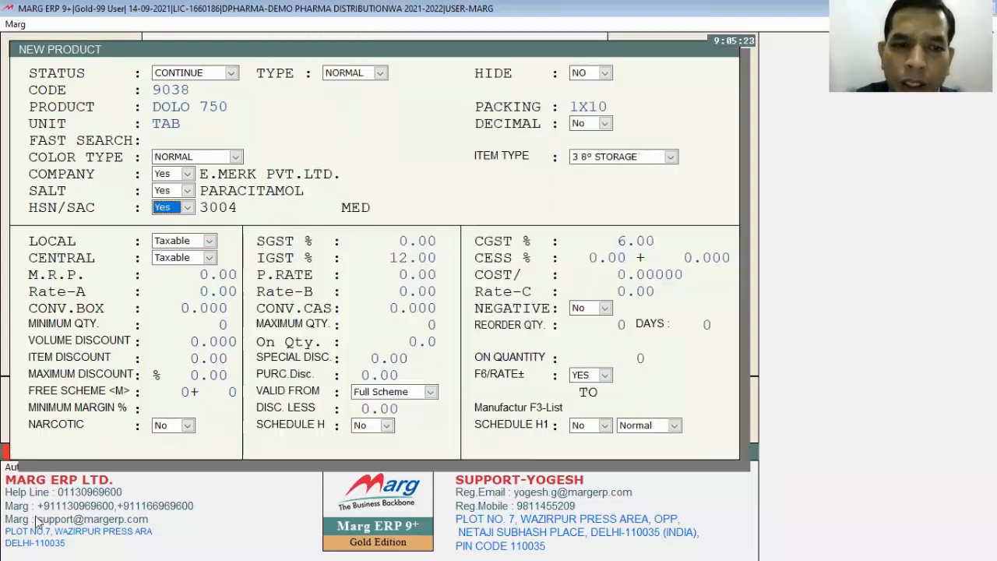
- Keep local tax as Taxable and accept SGST 6%, CGST 6%, IGST 12% and zero CESS for the product
key("Return")
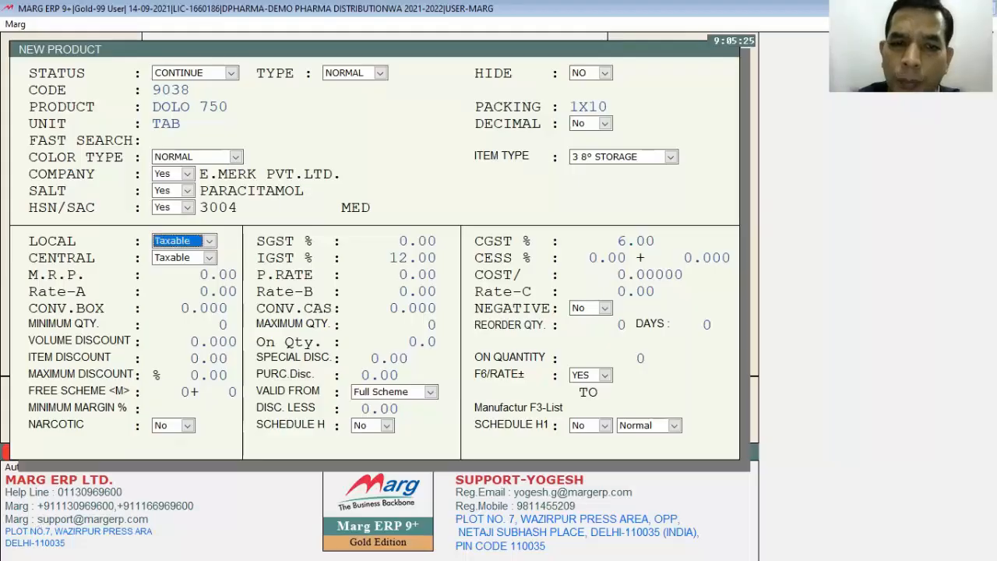
key("Return")
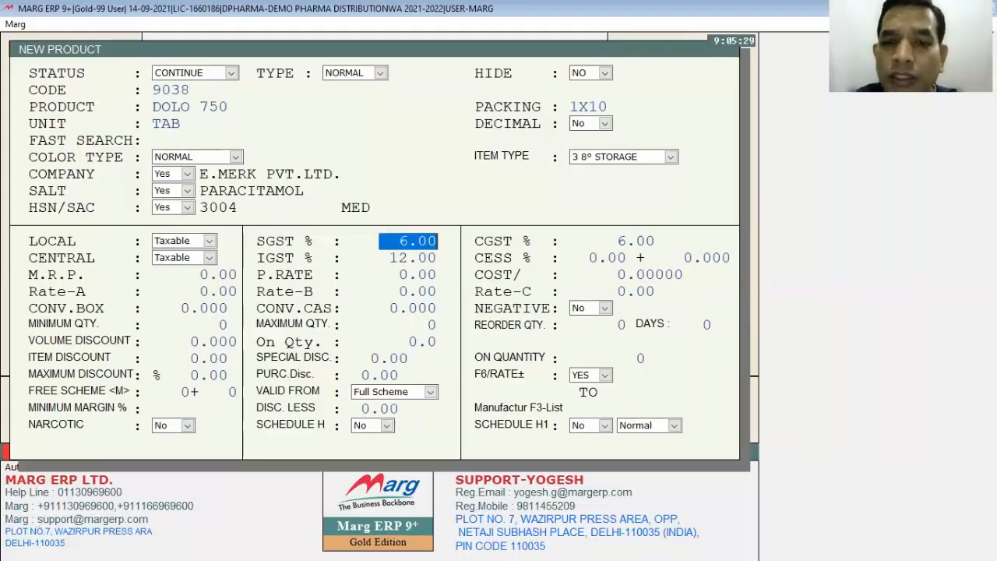
key("Return")
key("Return")
key("Return")
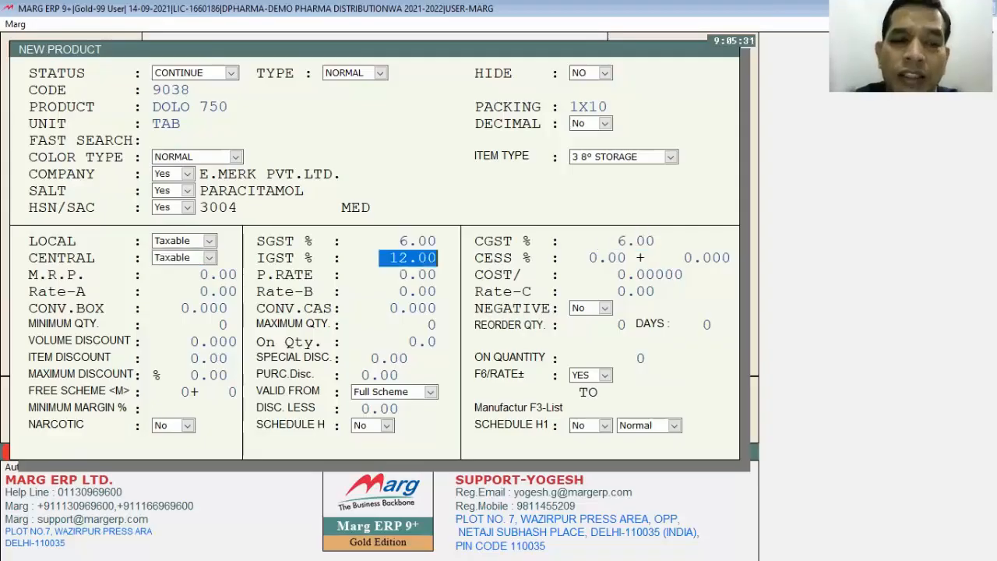
key("Return")
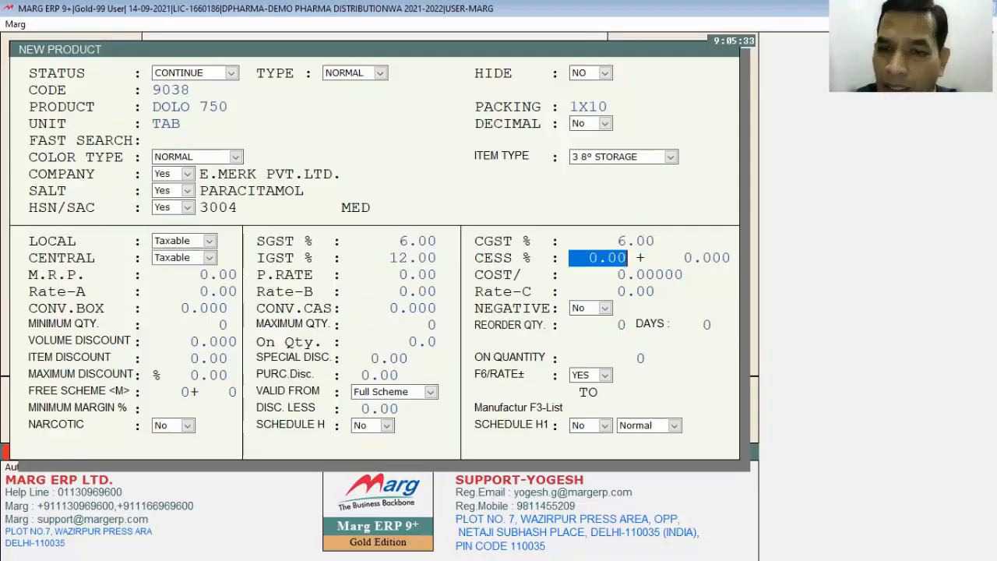
key("Return")
key("Return")
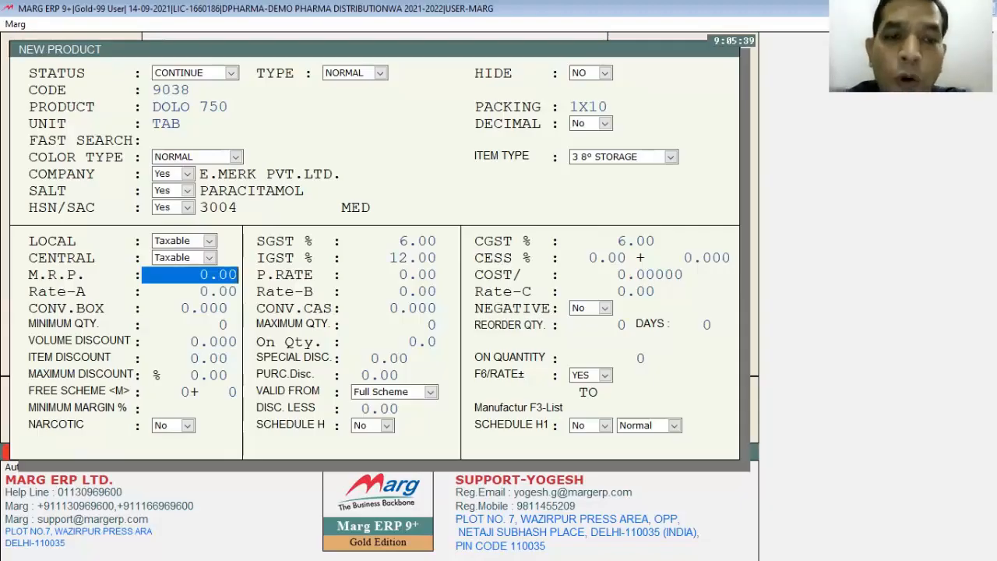
- Leave the M.R.P. and cost at zero and set the product's purchase rate to 30
key("Return")
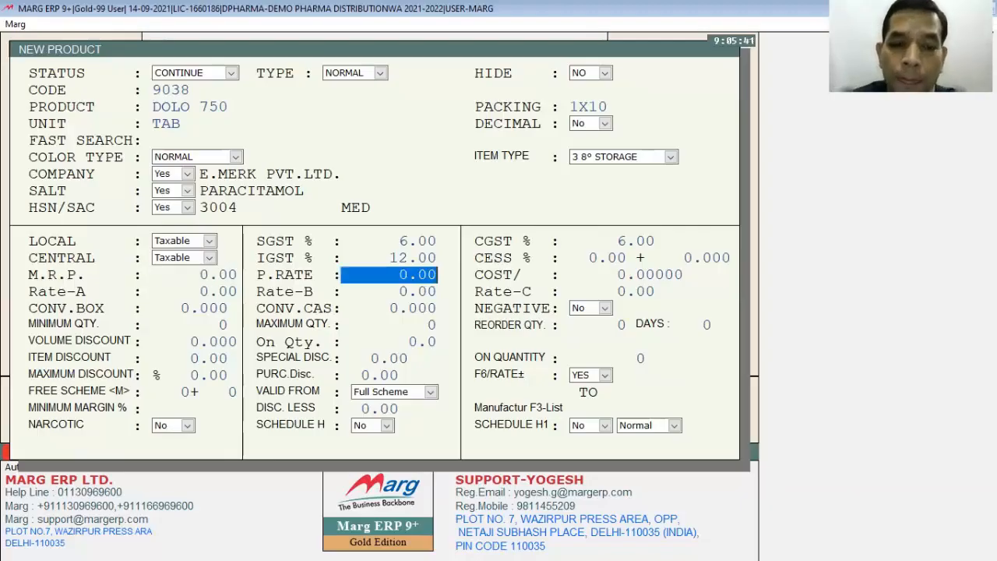
type("30")
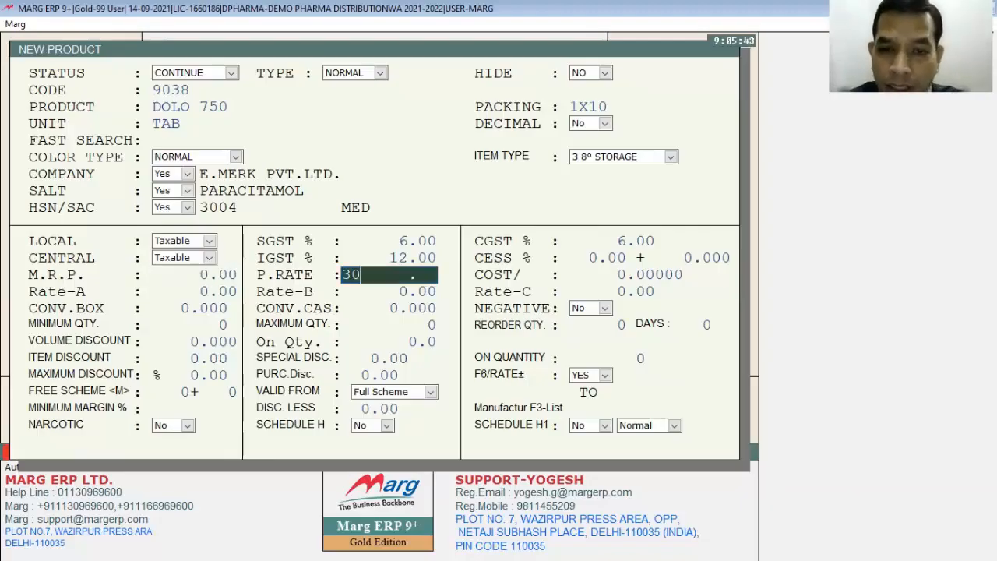
key("Return")
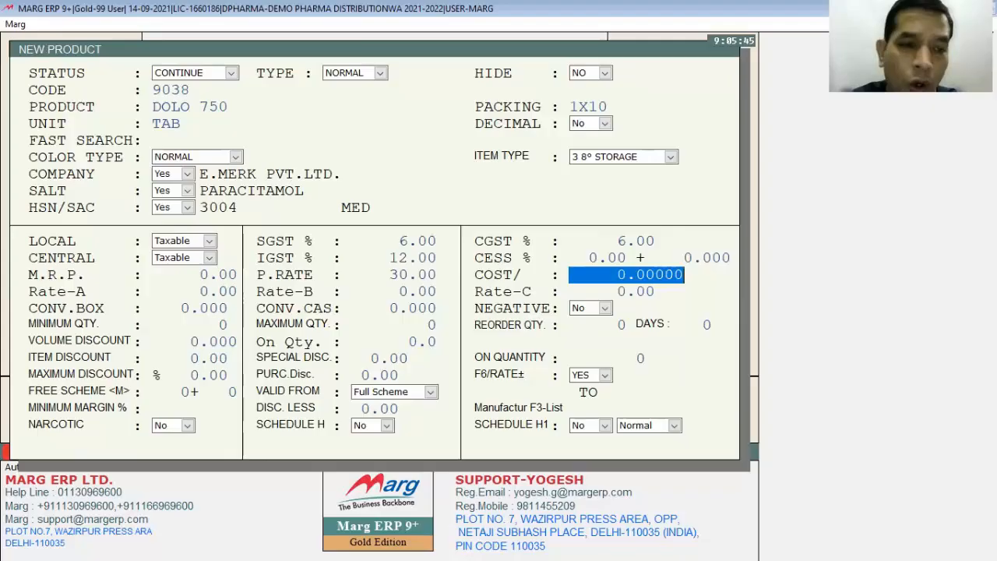
key("Return")
- Set Rate-A to 40 and leave Rate-B and Rate-C at zero
key("Return")
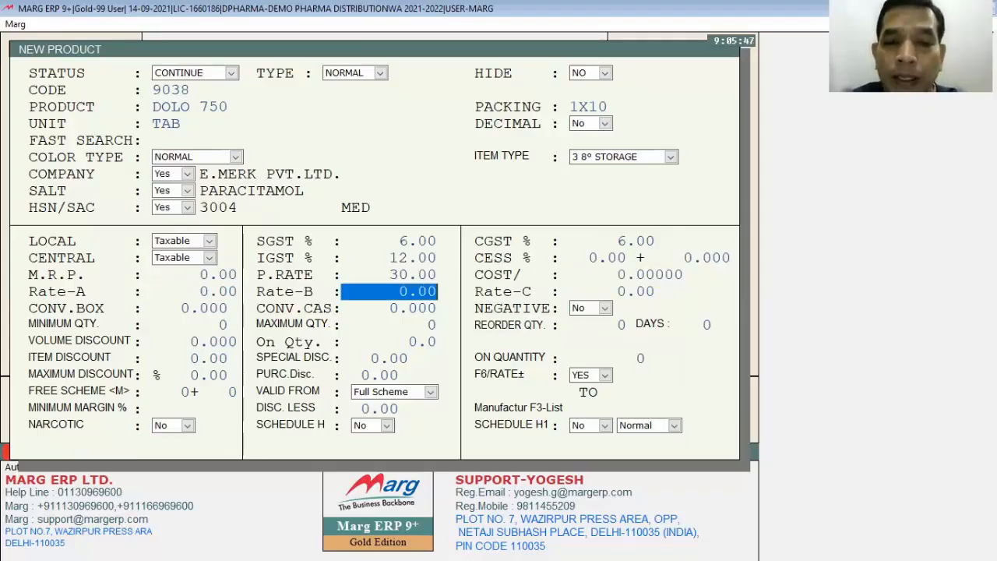
key("Return")
key("Up")
key("Up")
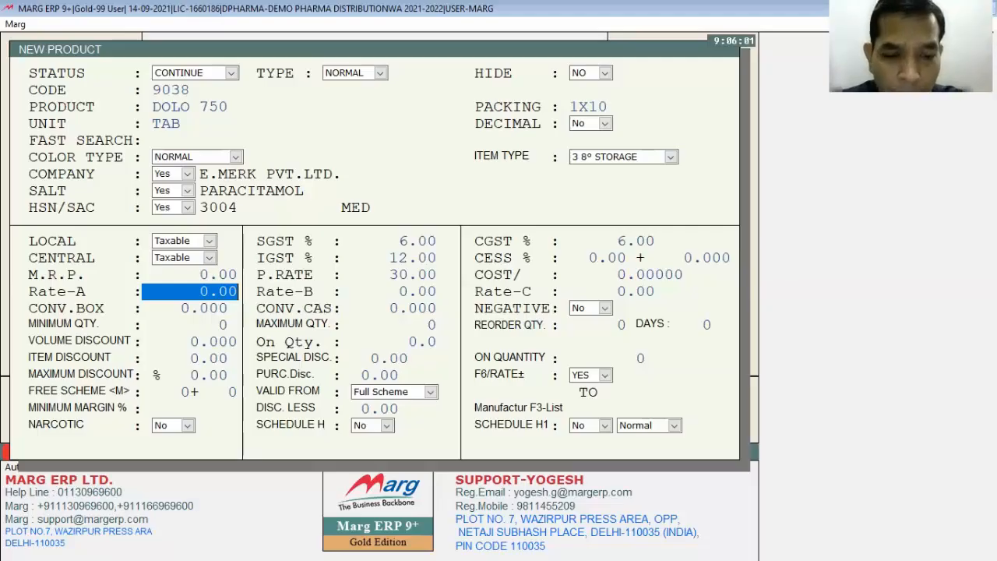
type("40")
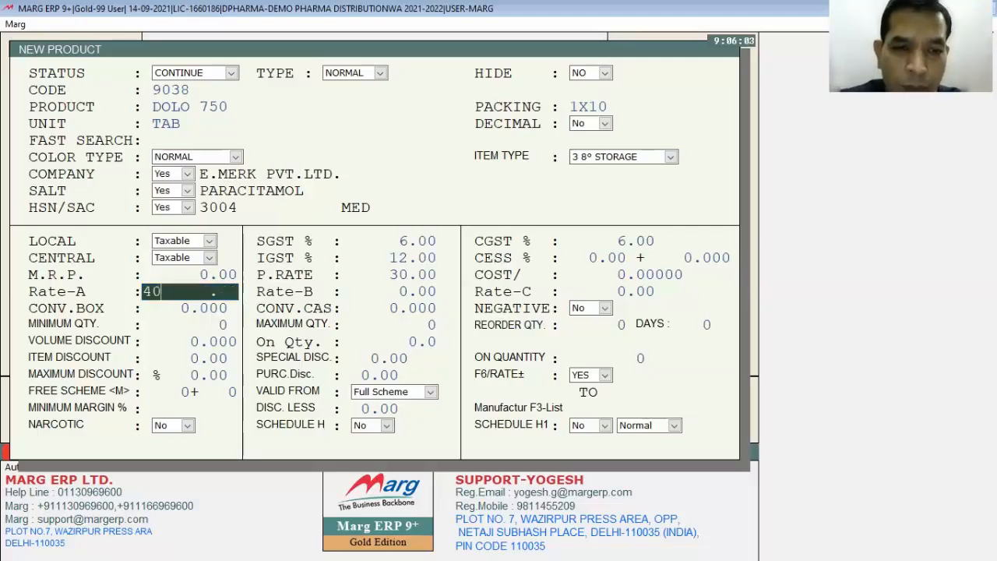
key("Return")
key("Return")
key("Return")
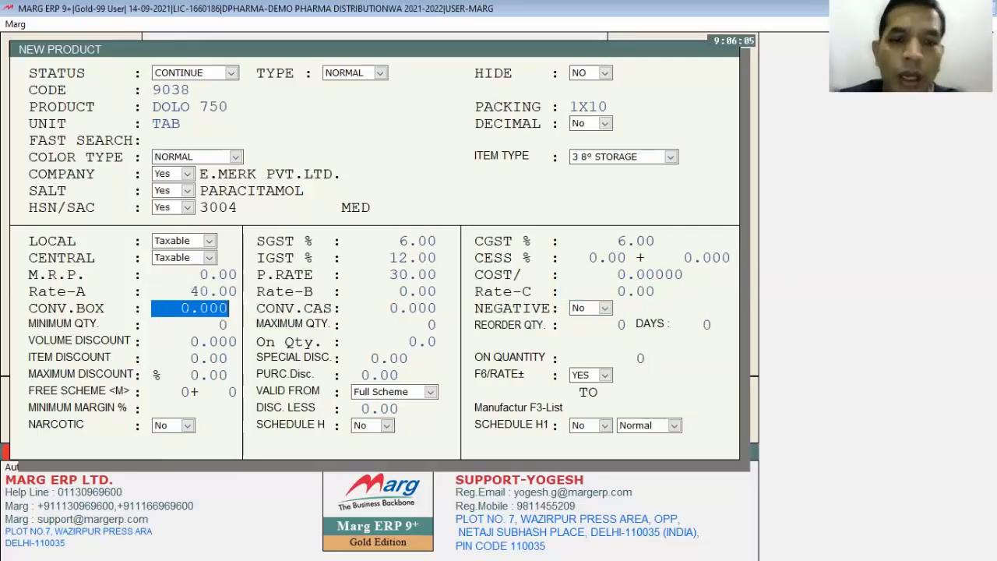
- Accept the default box and case conversions, negative stock No, and zero minimum, maximum and reorder quantities and days
key("Return")
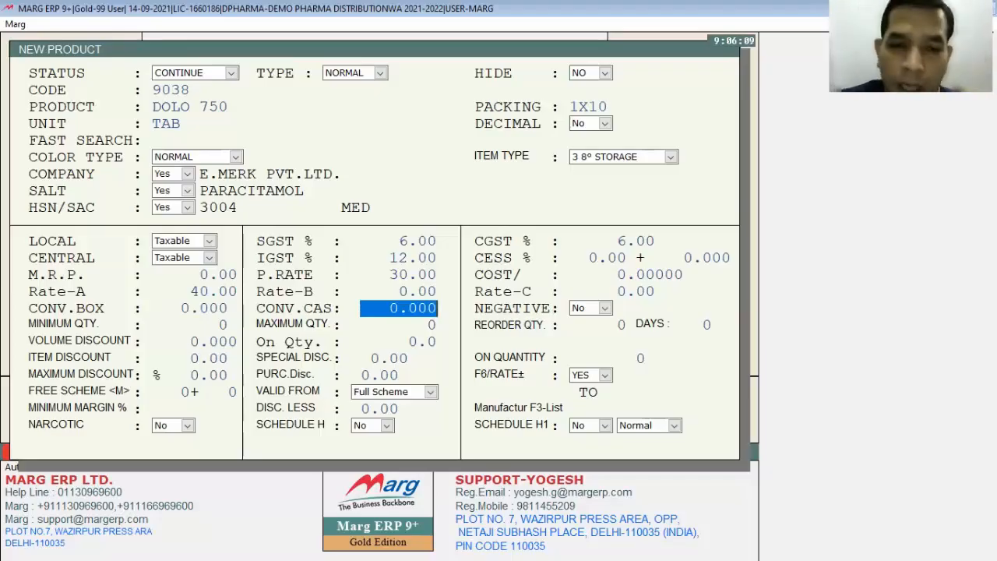
key("Return")
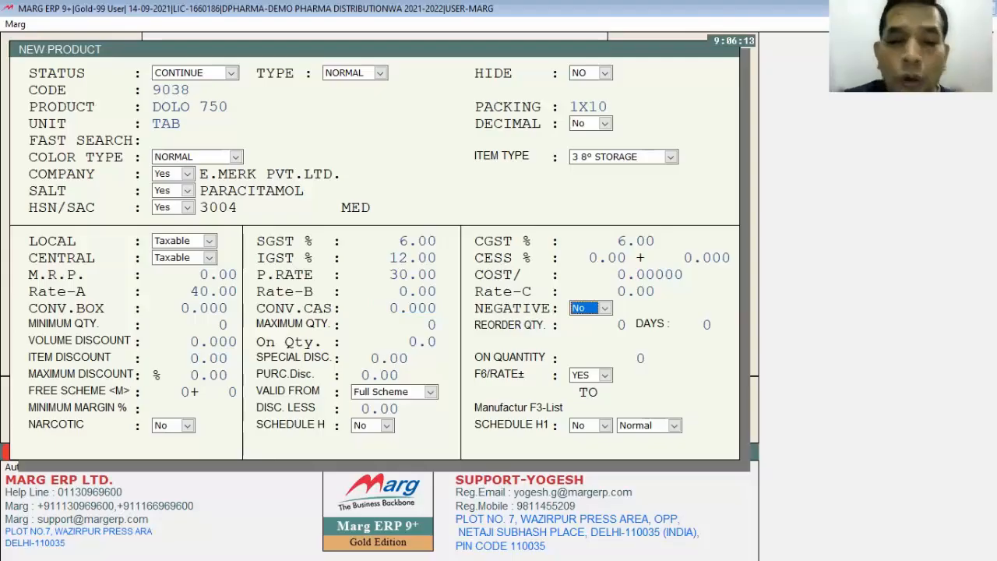
key("Return")
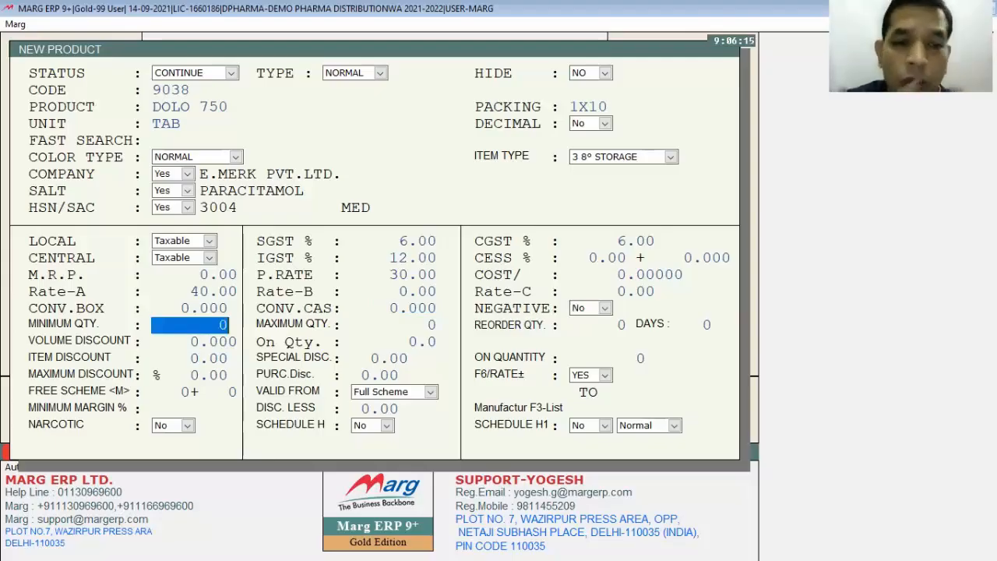
key("Return")
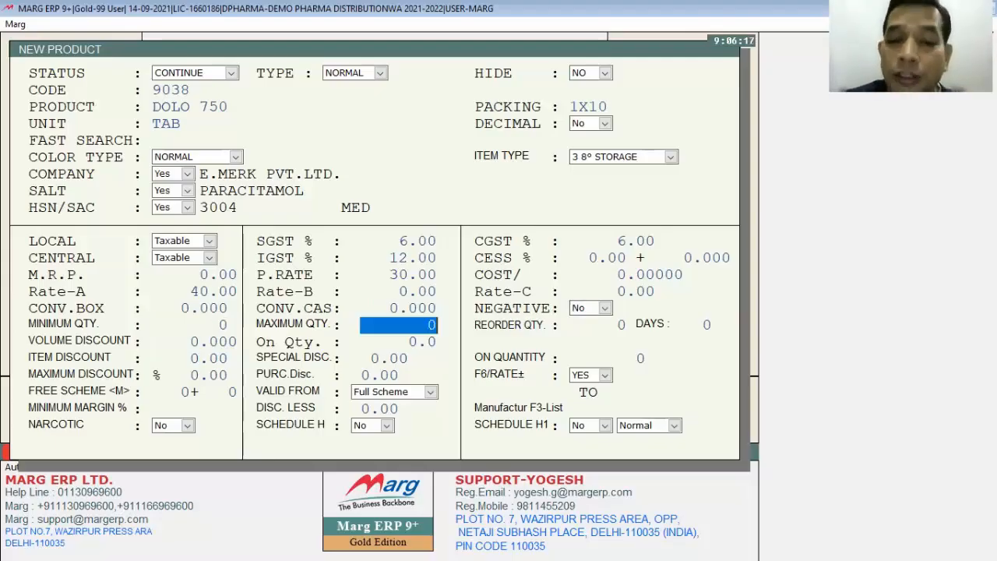
key("Return")
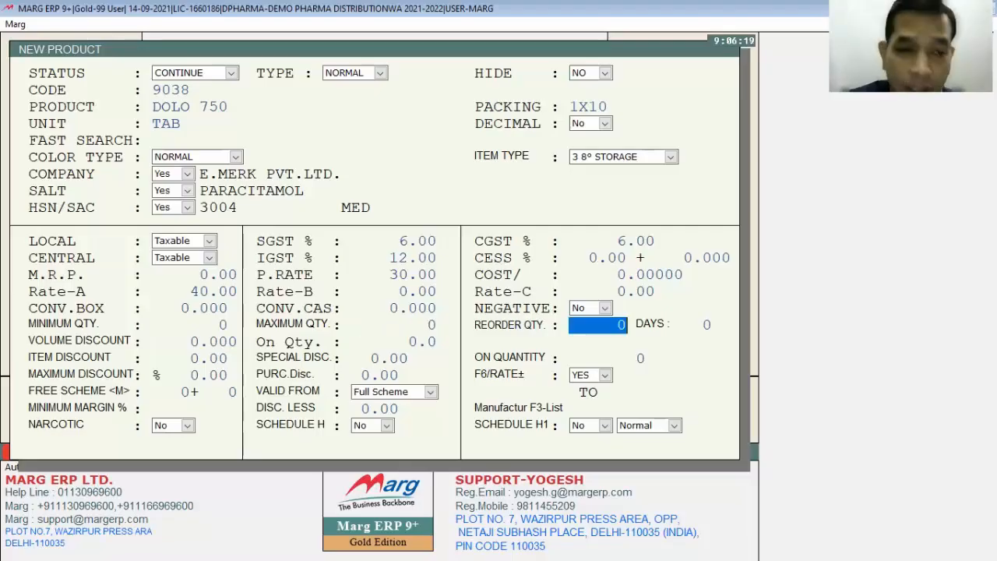
key("Return")
key("Return")
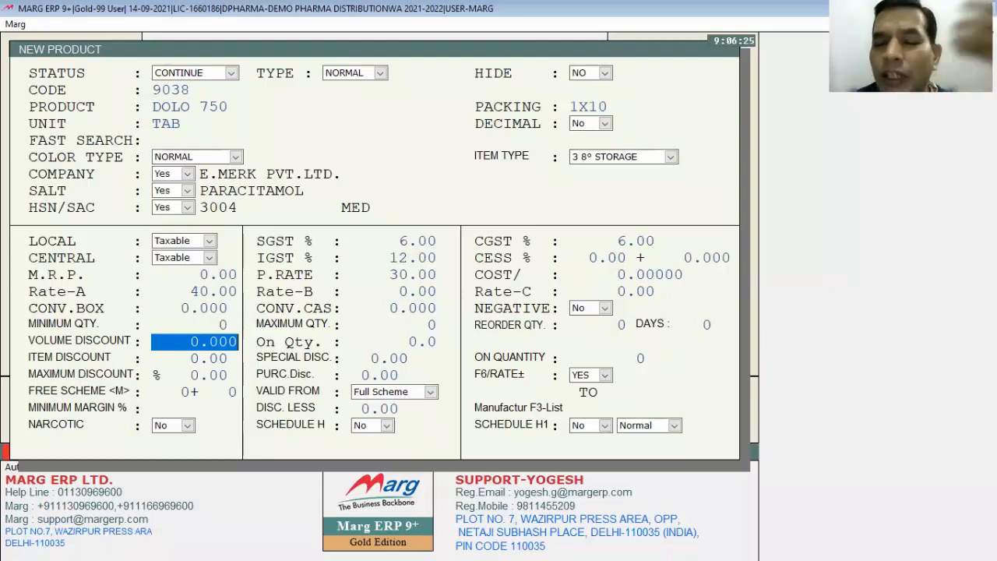
- Leave the volume, item, special, maximum and purchase discounts at zero and continue to the free scheme entry
key("Return")
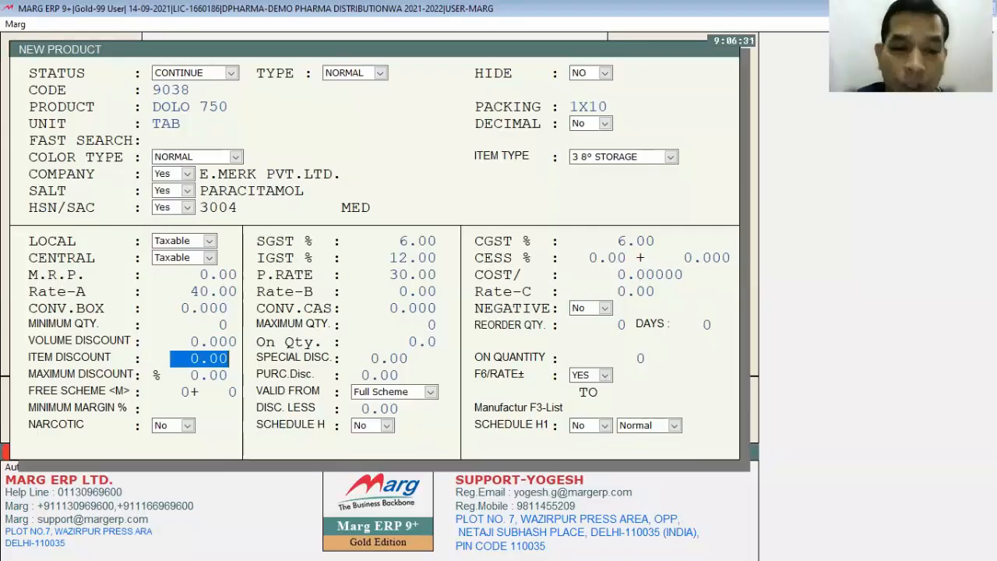
key("Return")
key("Return")
key("Return")
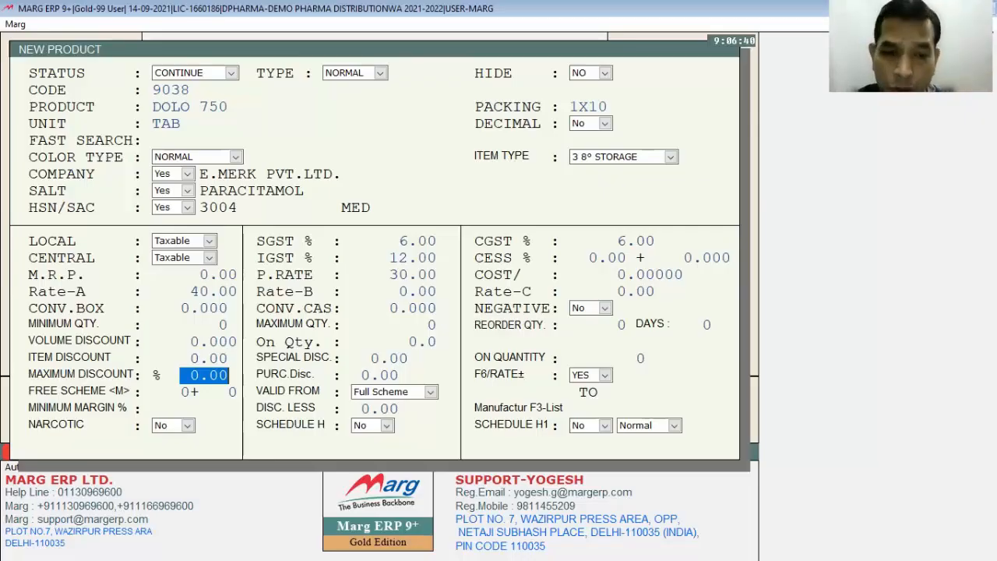
key("Return")
key("Return")
key("Return")
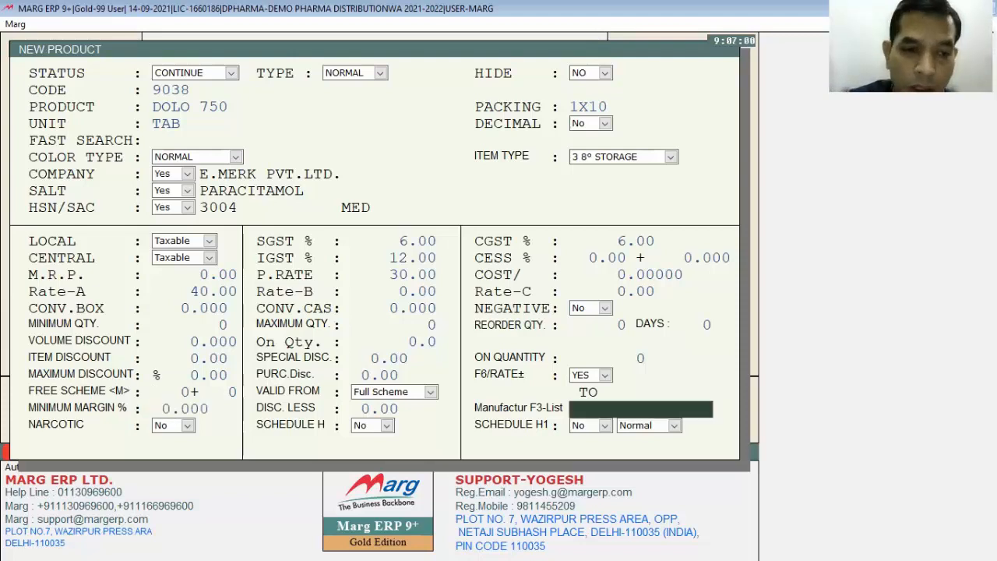
- Leave the free scheme, minimum margin, narcotic and schedule settings at their defaults and save the new product DOLO 750
key("Return")
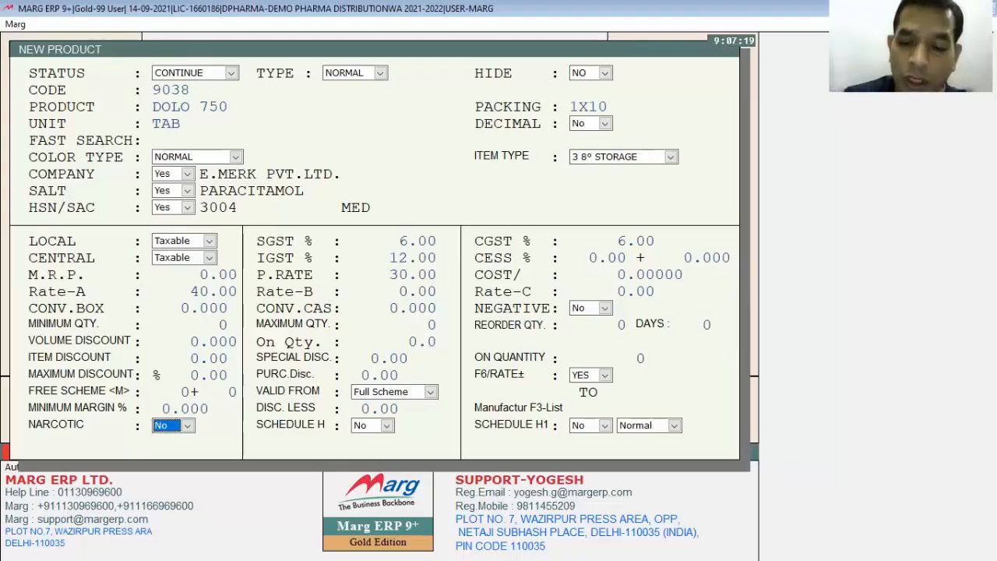
key("Return")
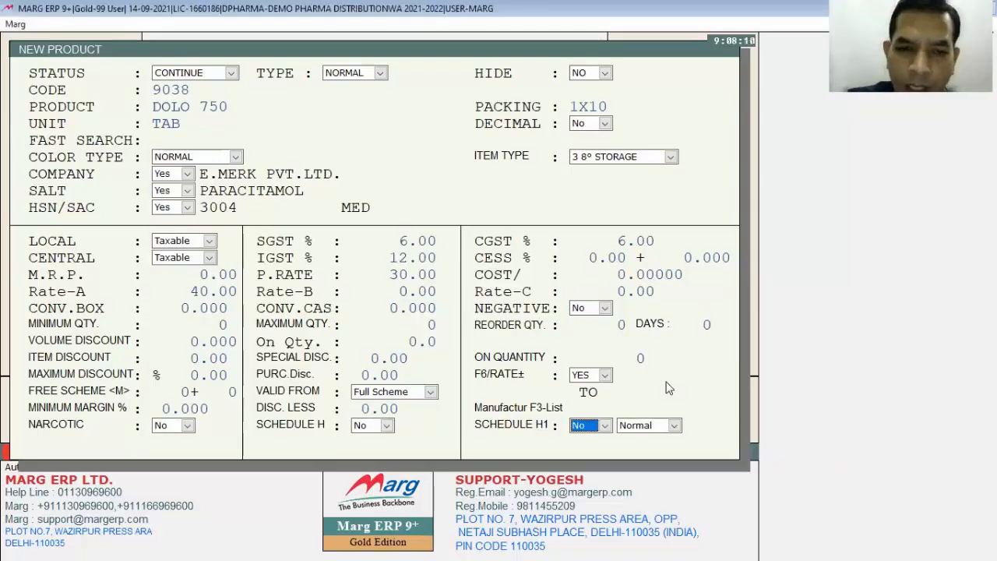
key("Return")
key("Return")
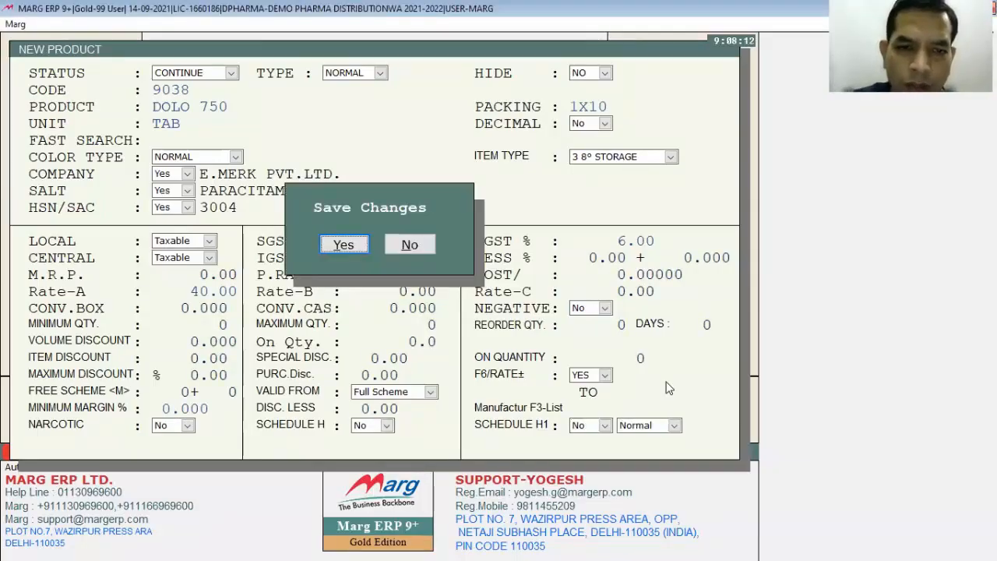
key("Return")
key("Escape")
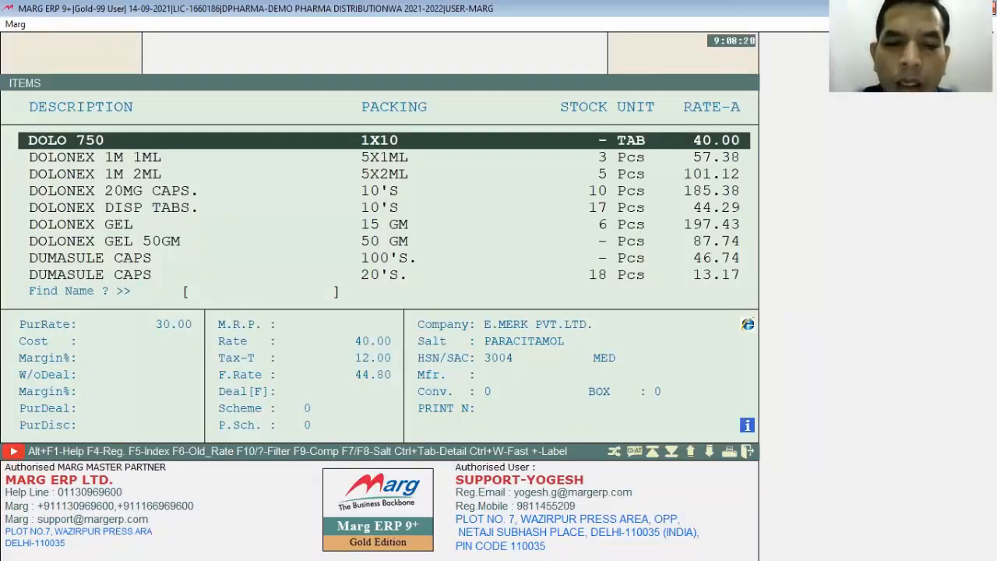
- Reopen DOLO 750 for modification, set its unit to PCS and save the product
key("Return")
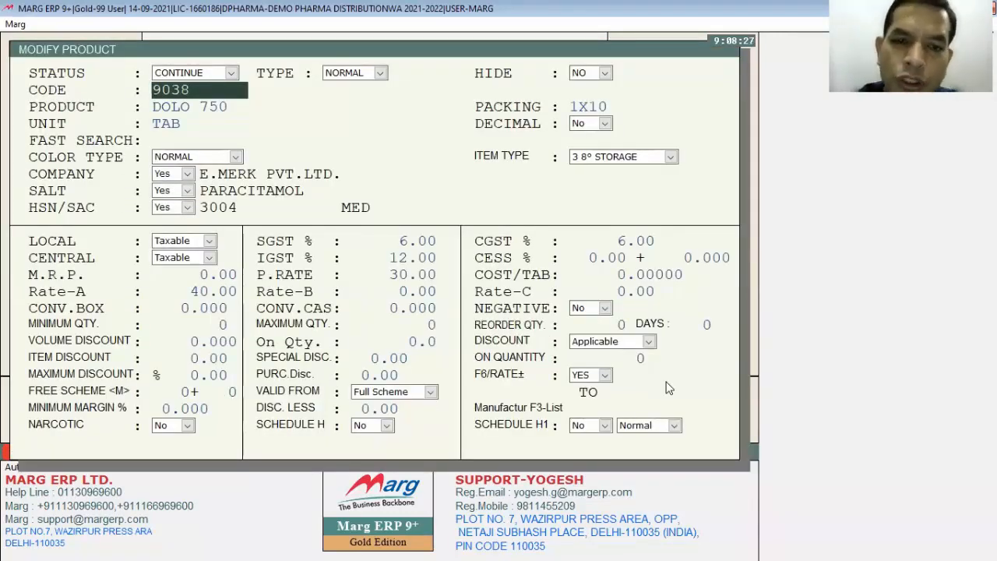
key("Return")
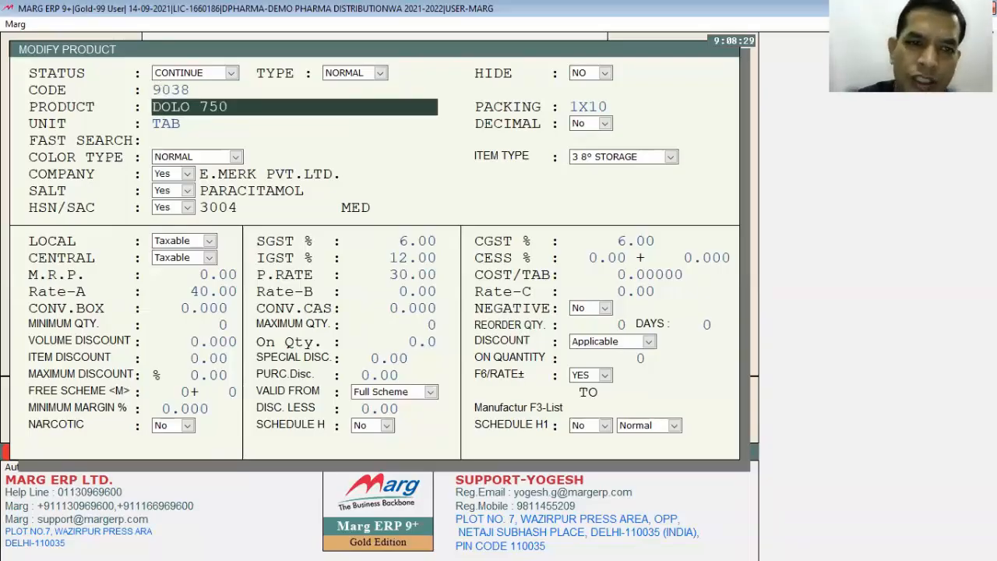
key("Return")
key("Return")
type("PCS")
key("Return")
key("Return")
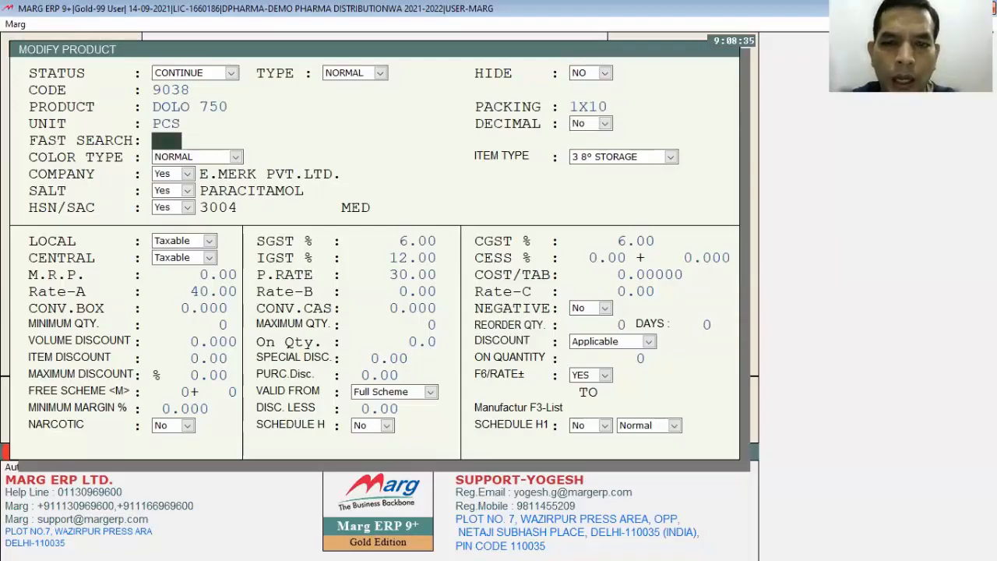
key("Escape")
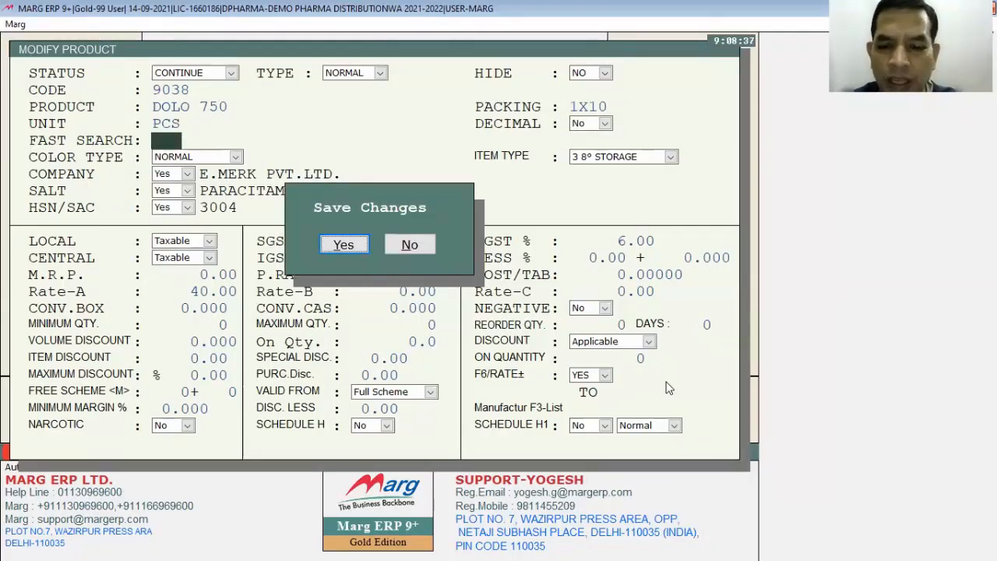
key("Return")
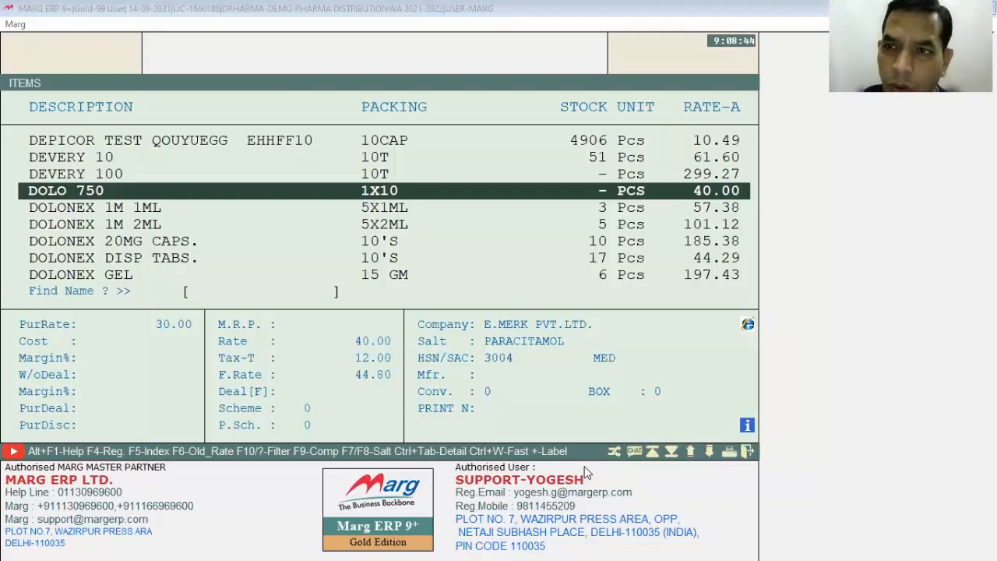
- View the company master and its blank new-company form, and return to the main screen without creating a company
left_click(610, 142)
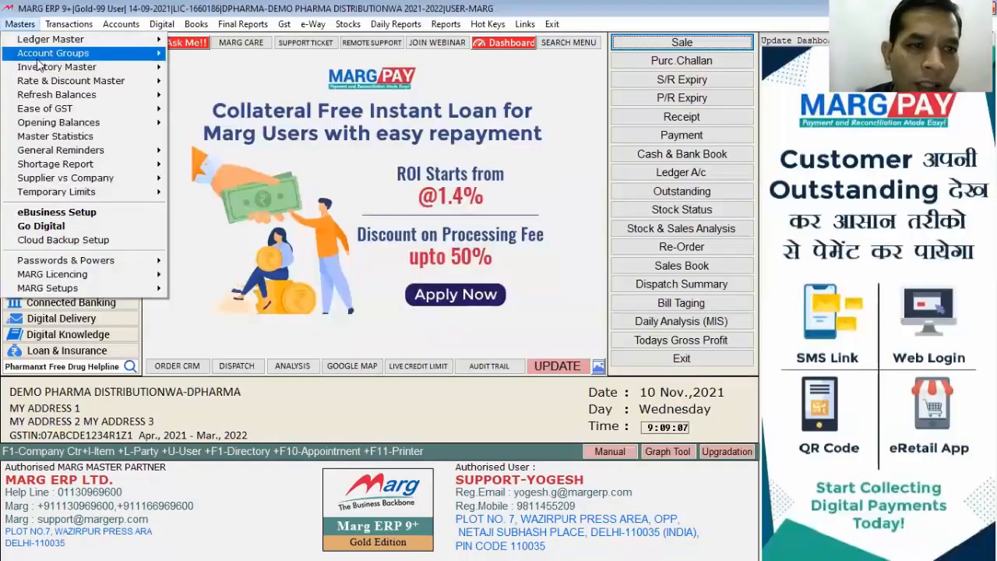
mouse_move(47, 68)
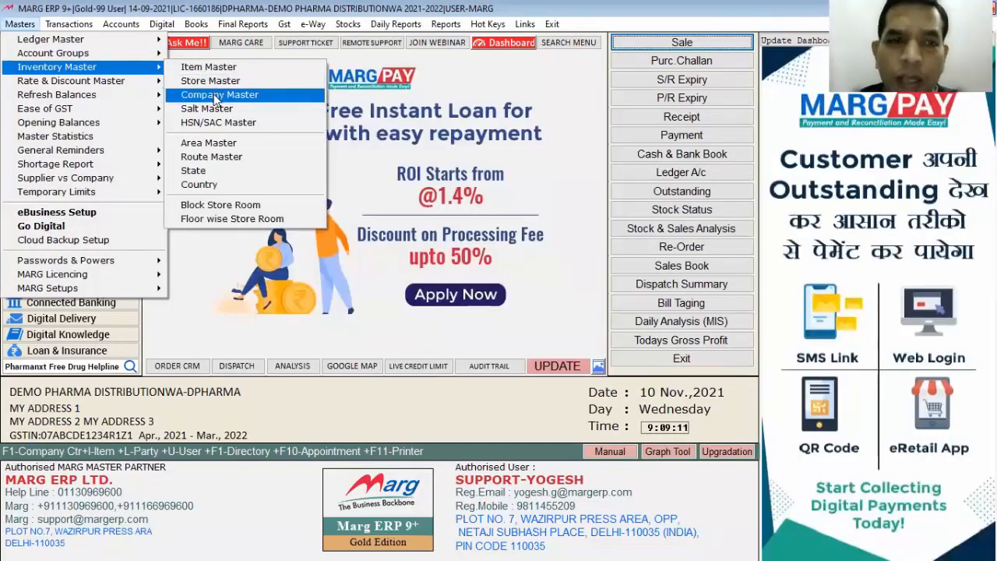
left_click(216, 100)
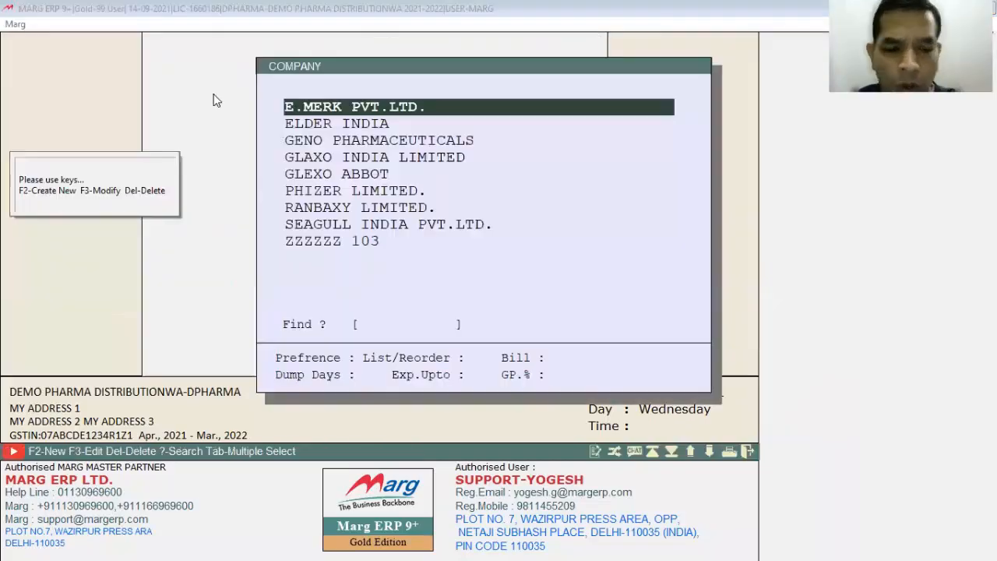
key("F2")
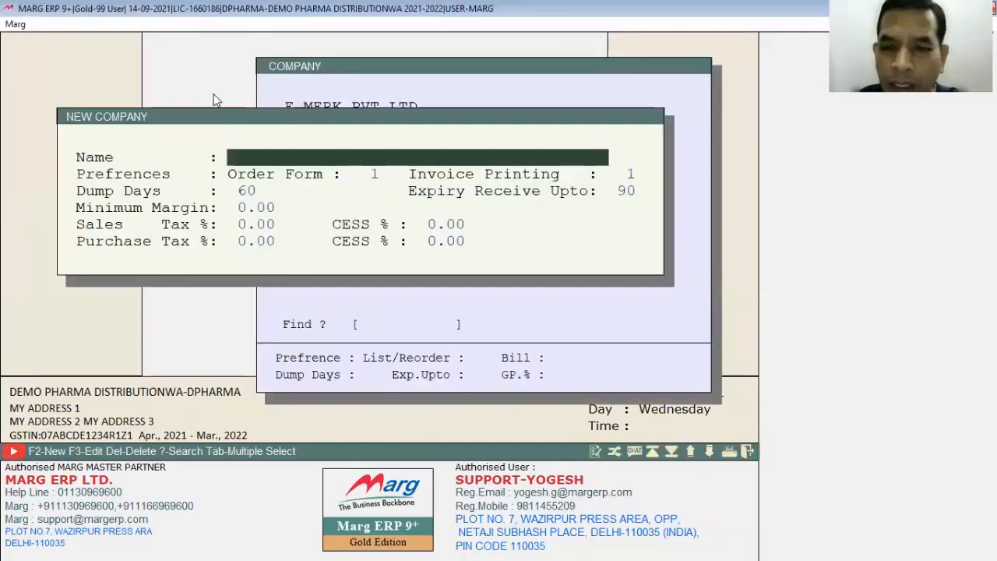
key("Escape")
key("Escape")
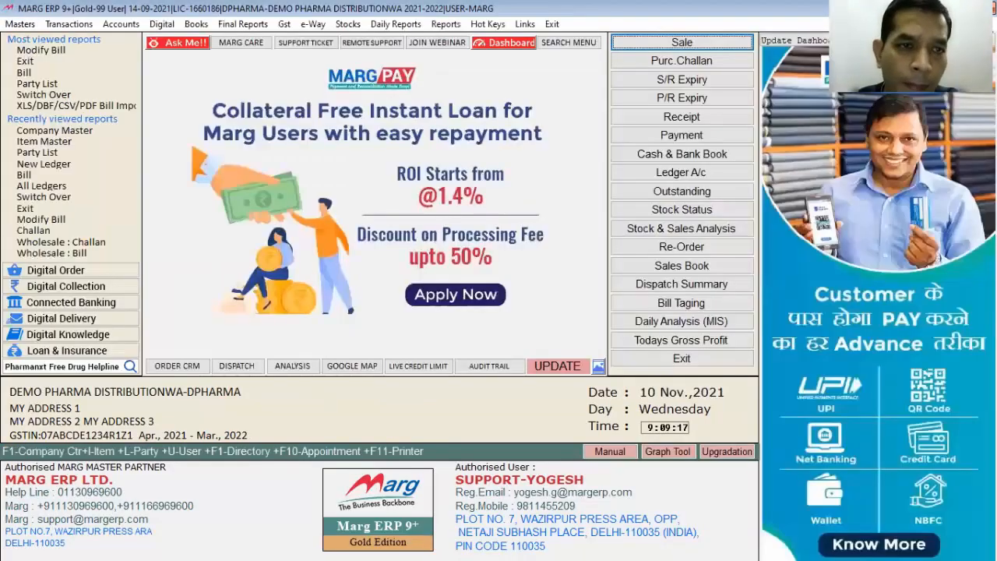
- View the list of salts in the salt master and return to the main screen
left_click(20, 24)
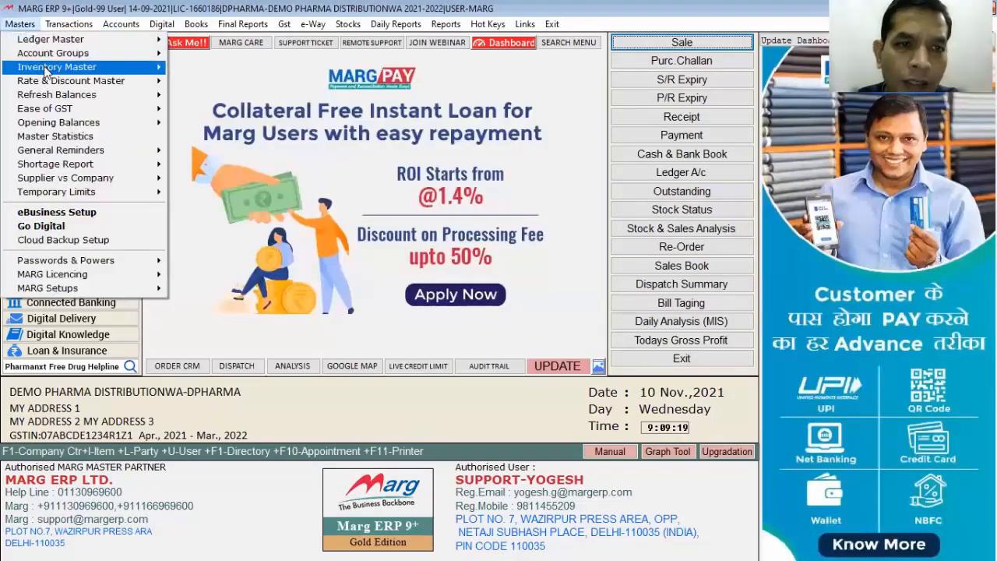
left_click(57, 67)
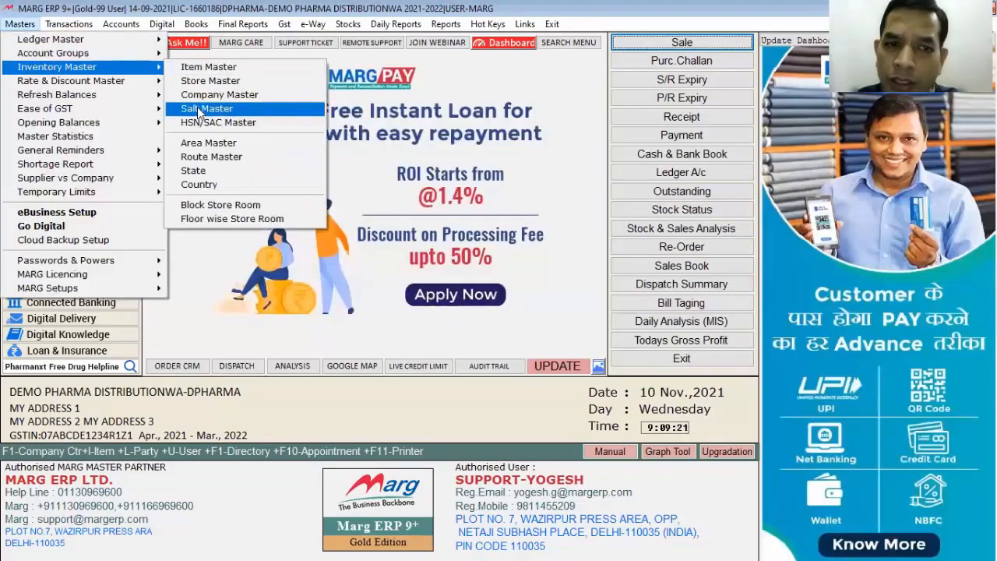
left_click(197, 109)
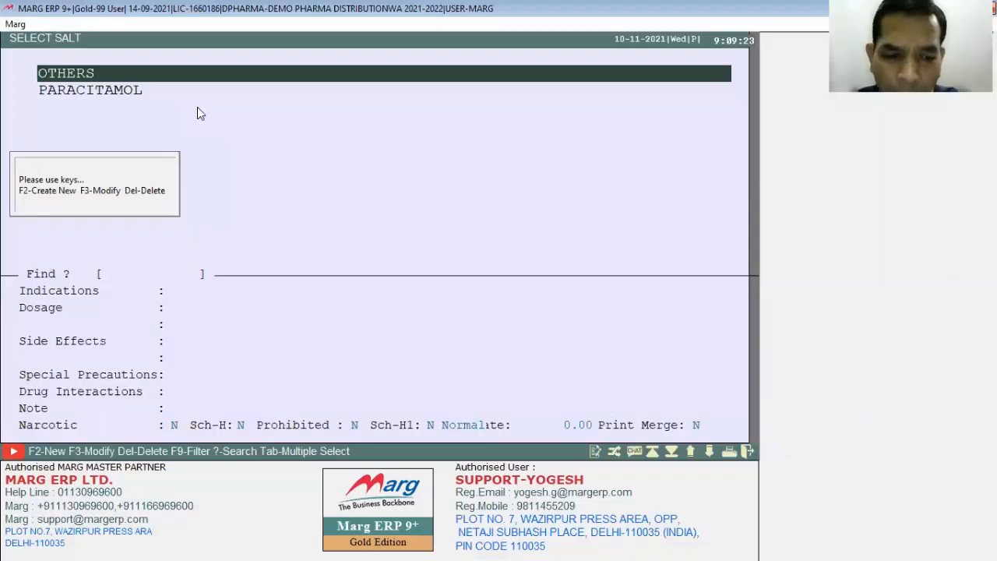
key("Escape")
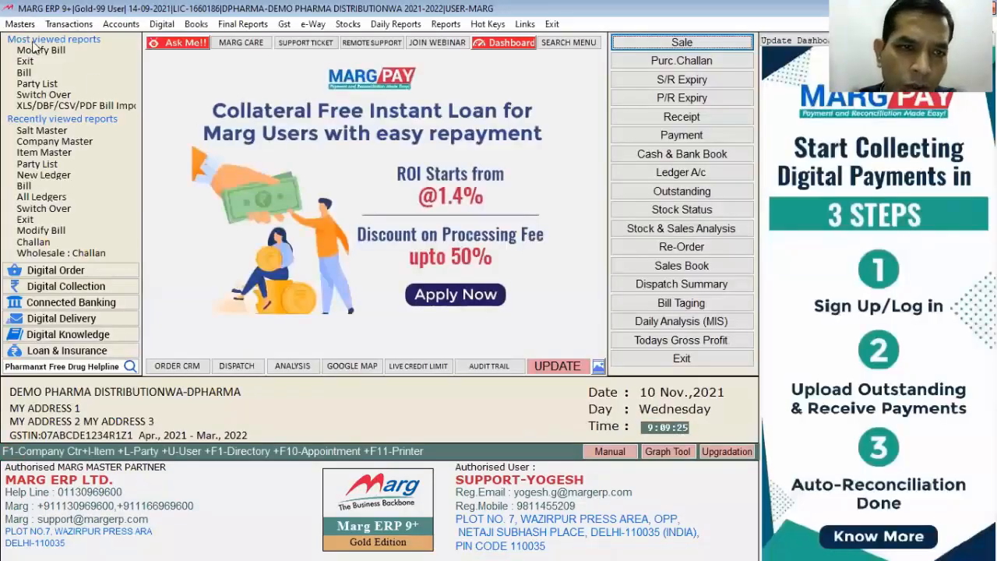
- Start a new store in the store master and name it FARIDABAD
left_click(22, 25)
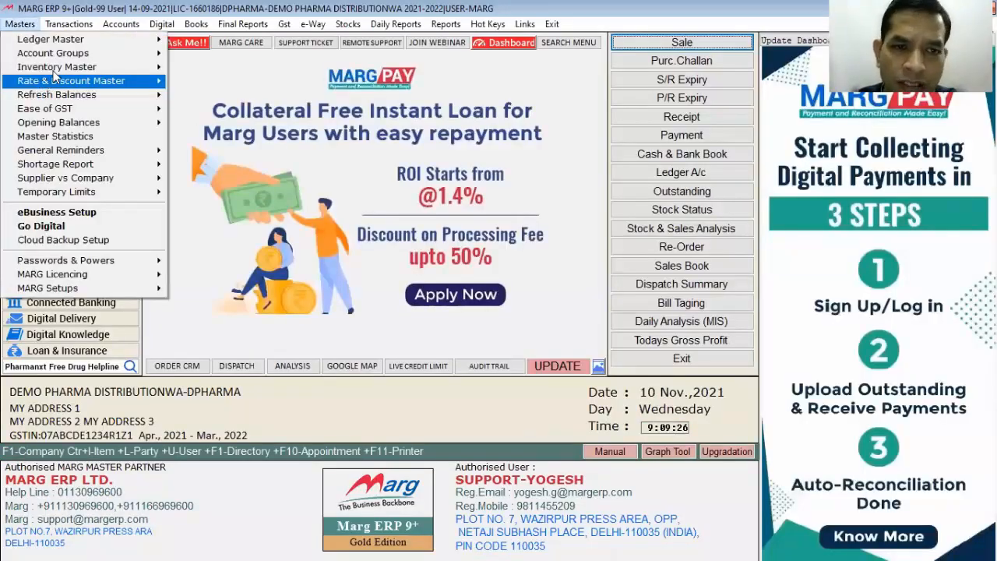
mouse_move(85, 67)
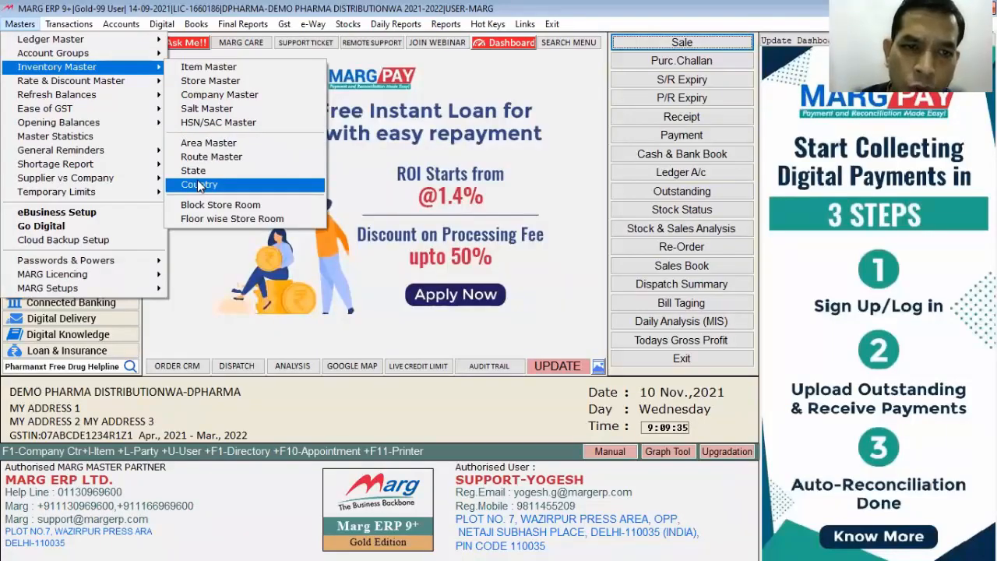
left_click(202, 83)
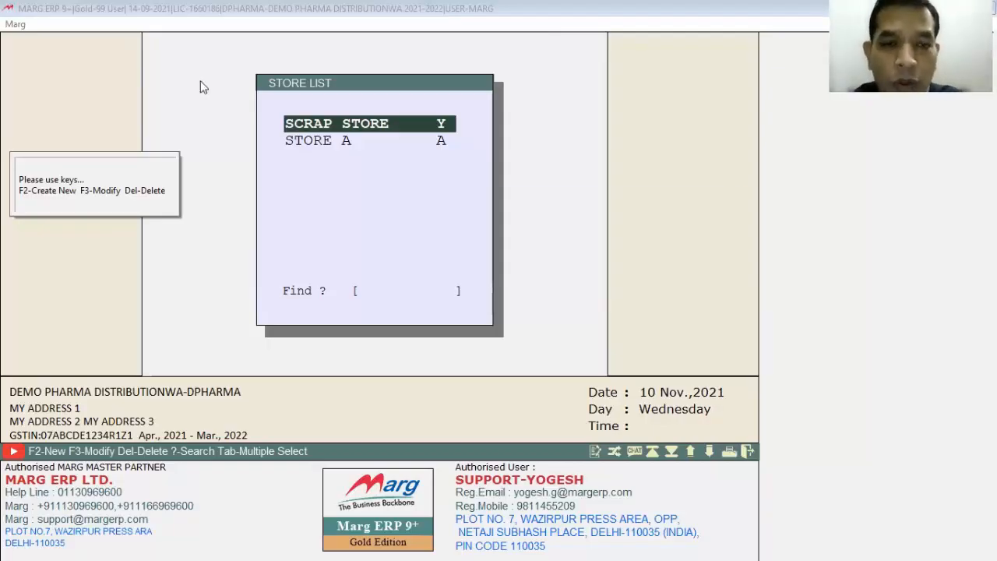
key("F2")
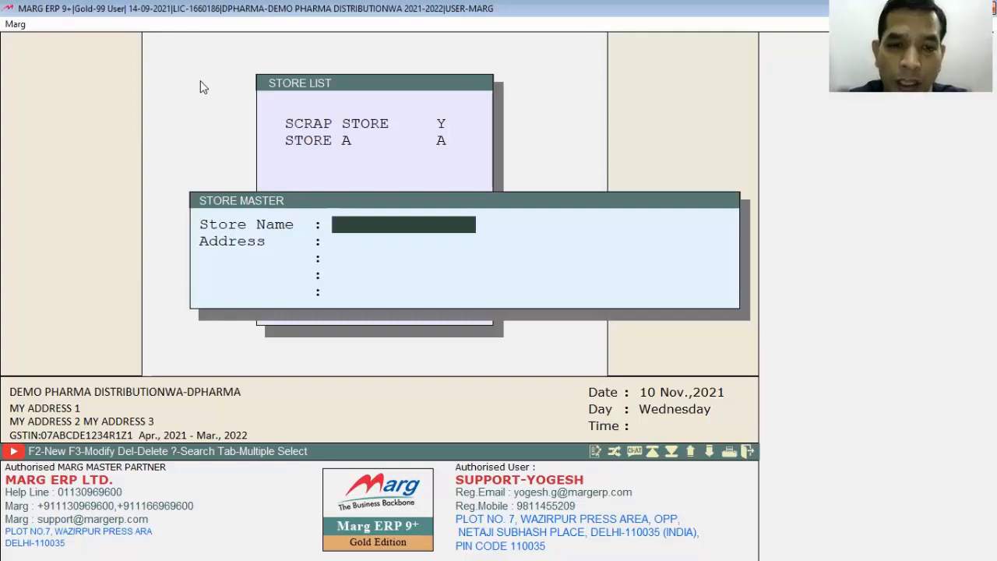
type("FARIDABAD")
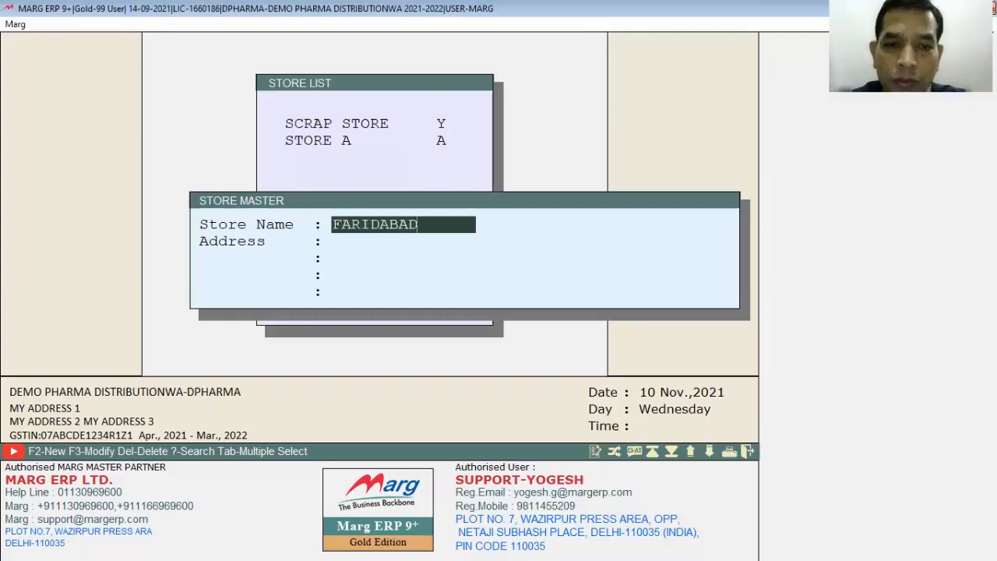
- Enter the store's city and state on the first address line, leave the remaining lines blank and save the store
key("Return")
type("FARID")
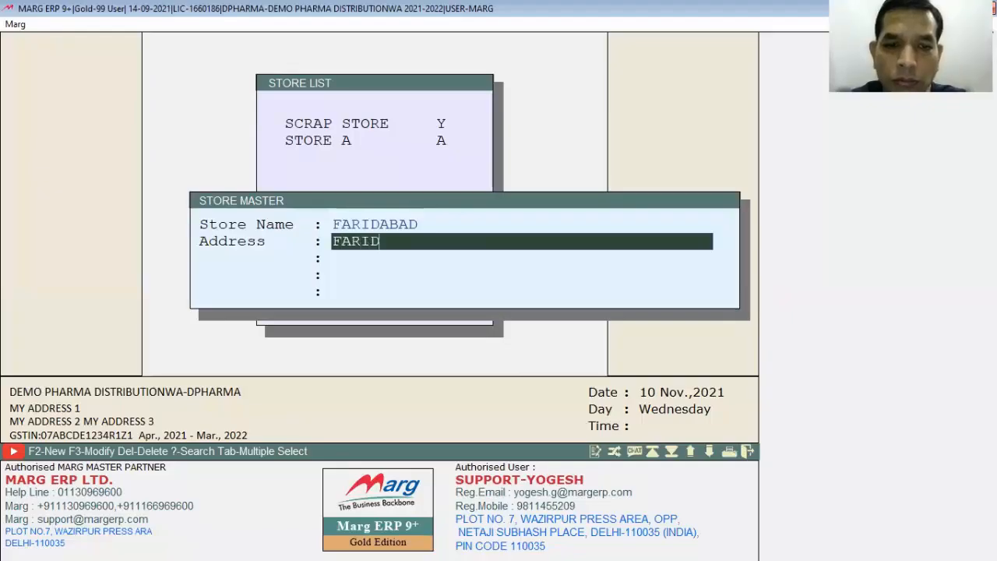
type("ABAD, H")
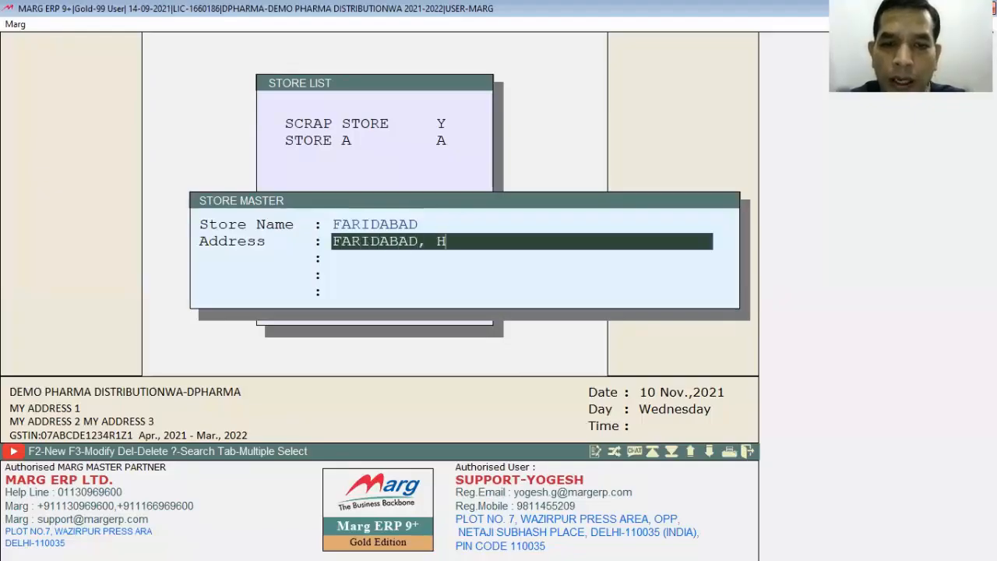
type("ARYANA")
key("Return")
key("Return")
key("Return")
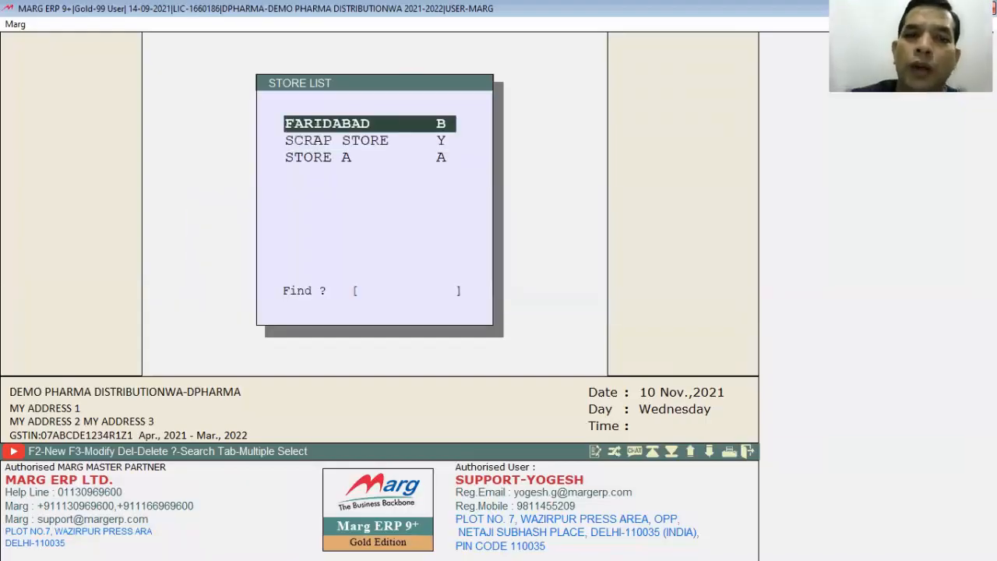
- Look through the entries in the store list and return to the main screen
key("Down")
key("Up")
key("Down")
key("Up")
key("Escape")
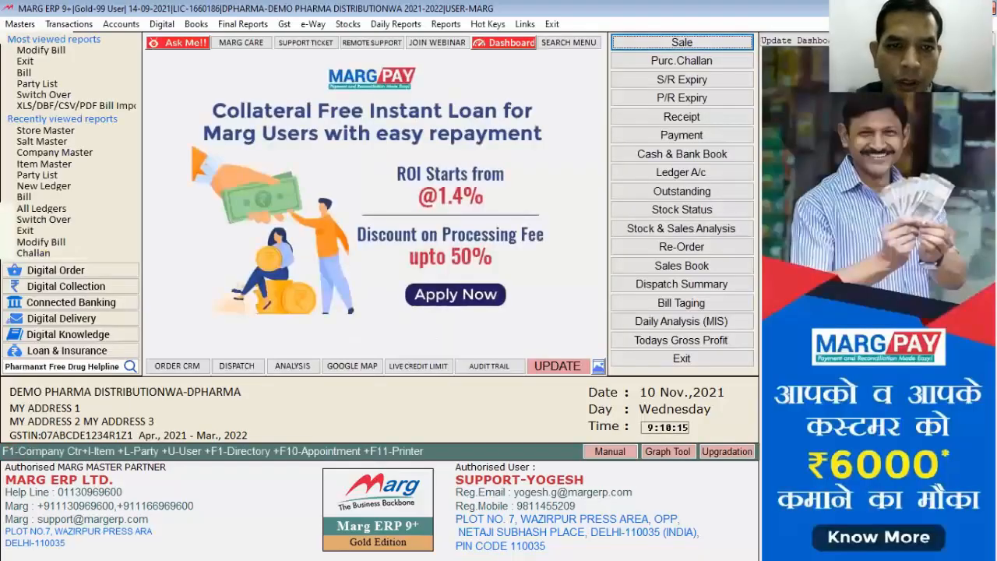
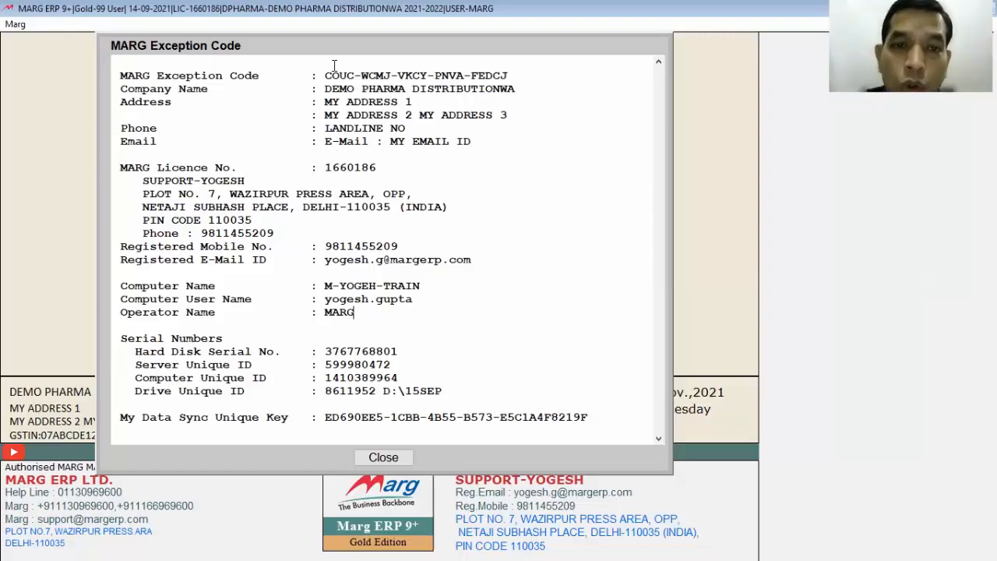
- Highlight the exception code in the MARG Exception Code window and return to the main screen
key("alt+Tab")
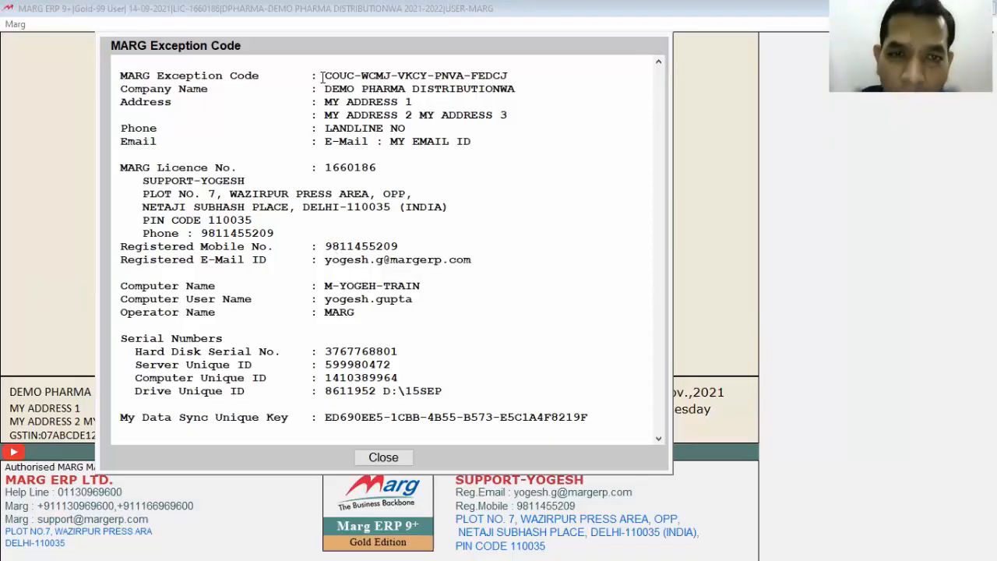
left_click_drag(324, 76, 530, 72)
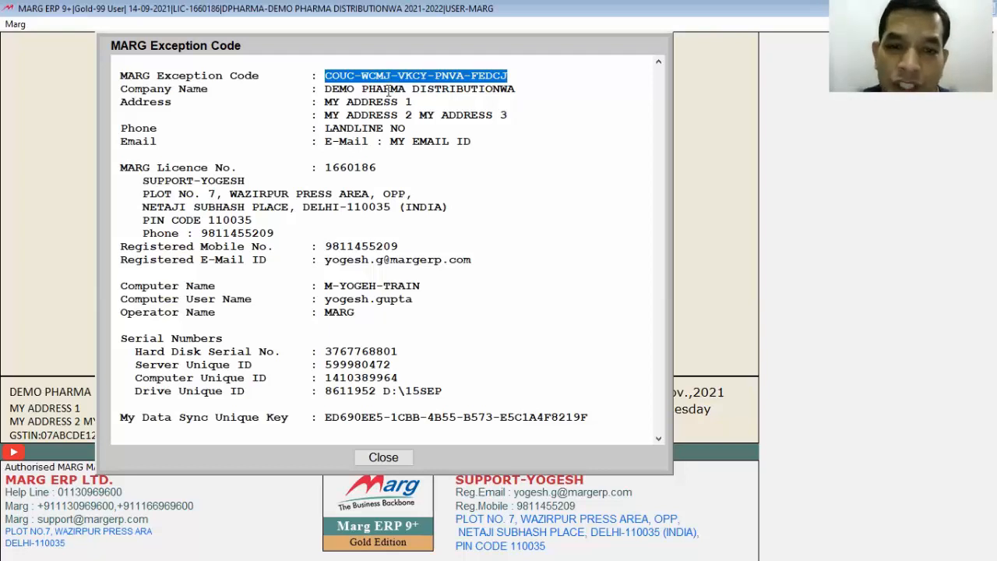
left_click(381, 458)
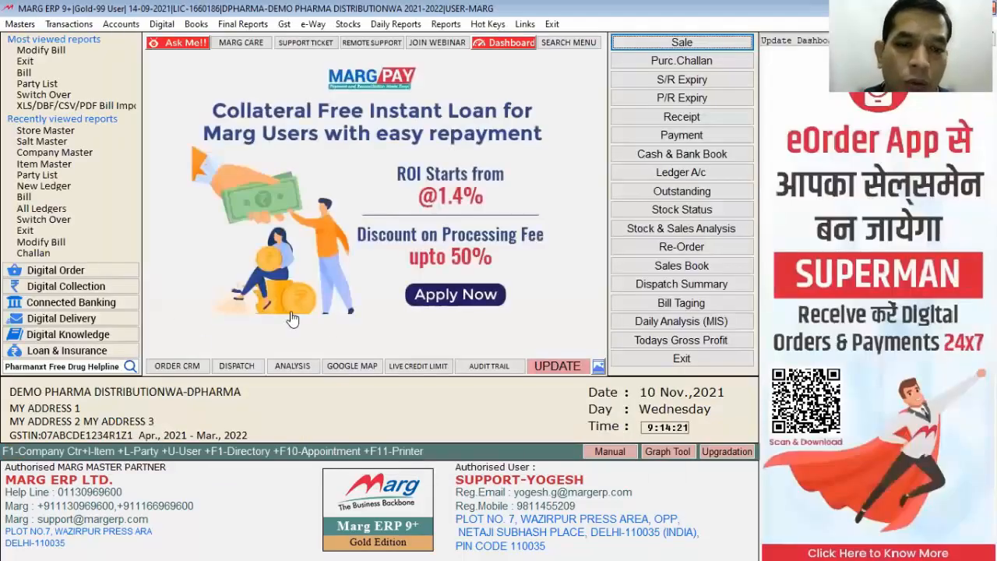
- Exit to the company list, open the licence's registration information and highlight the start of its exception code
left_click(643, 359)
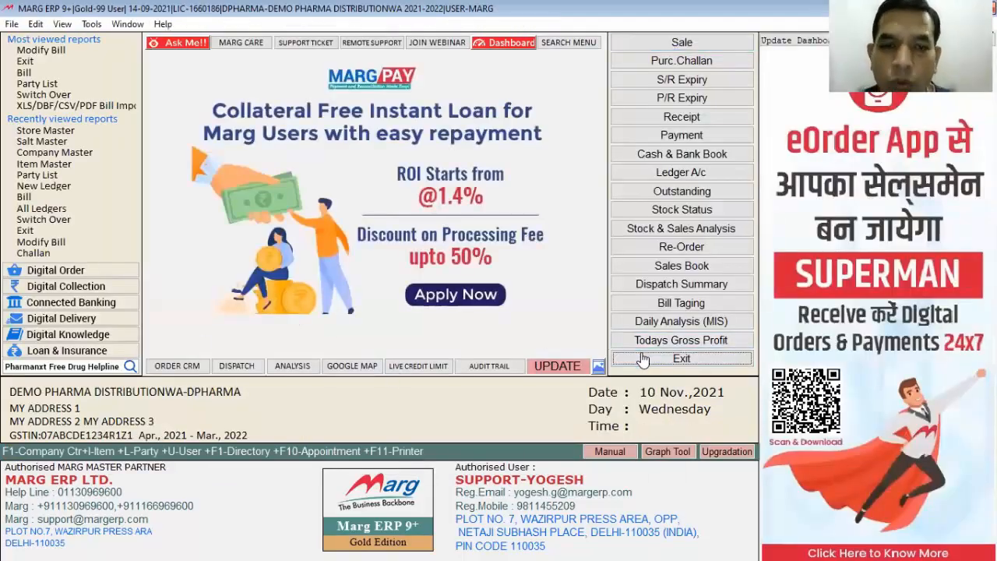
key("alt+p")
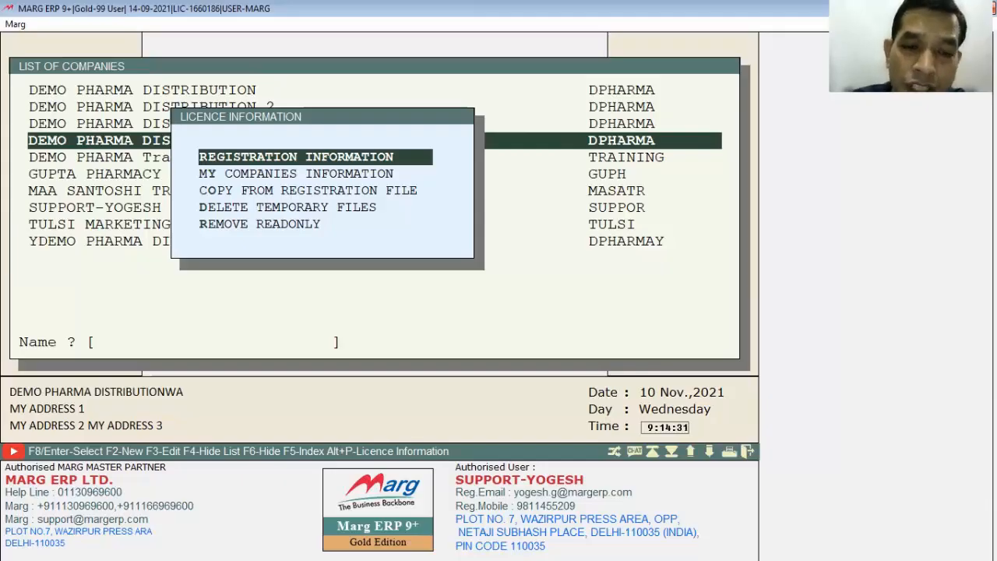
key("Return")
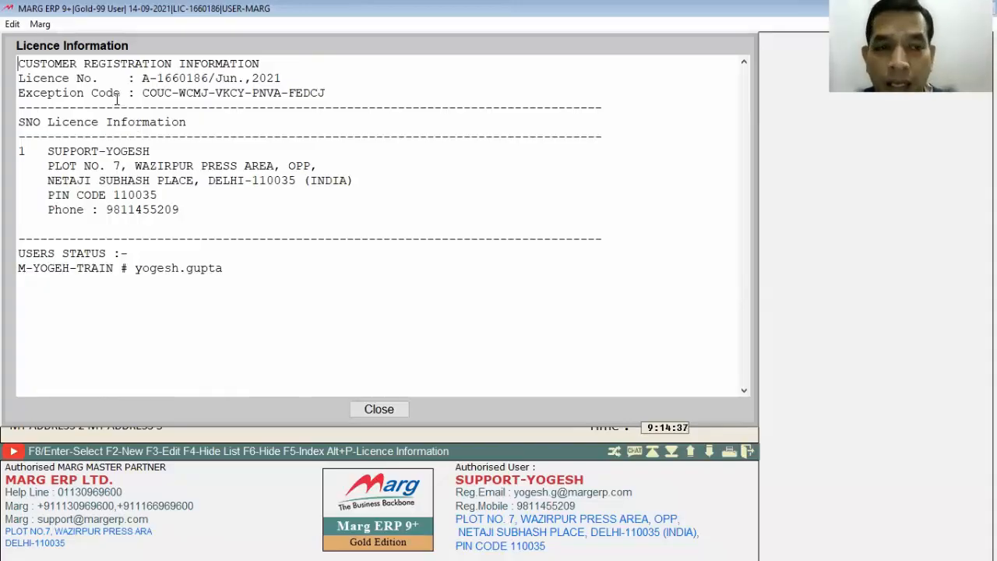
left_click_drag(142, 95, 169, 95)
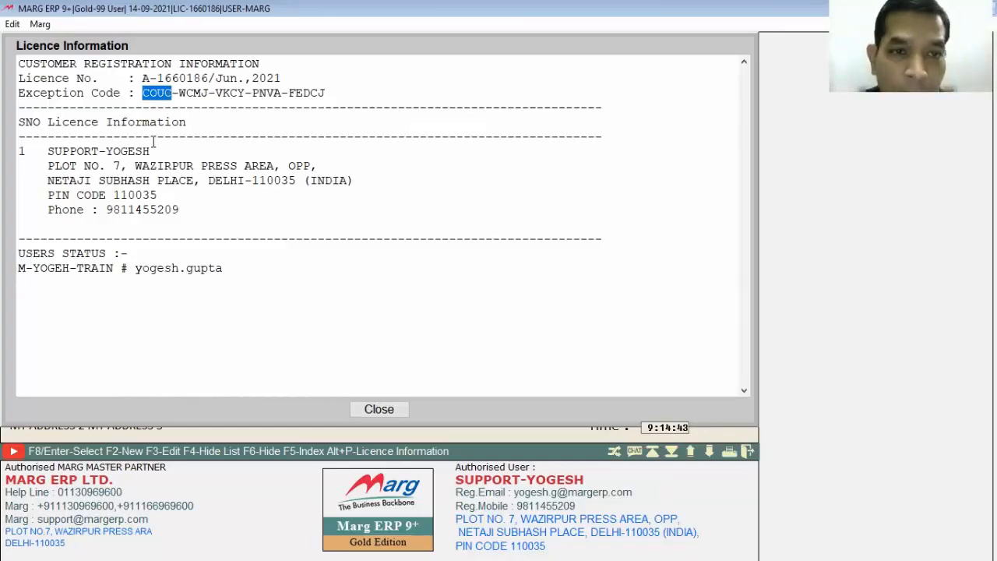
left_click_drag(180, 108, 188, 107)
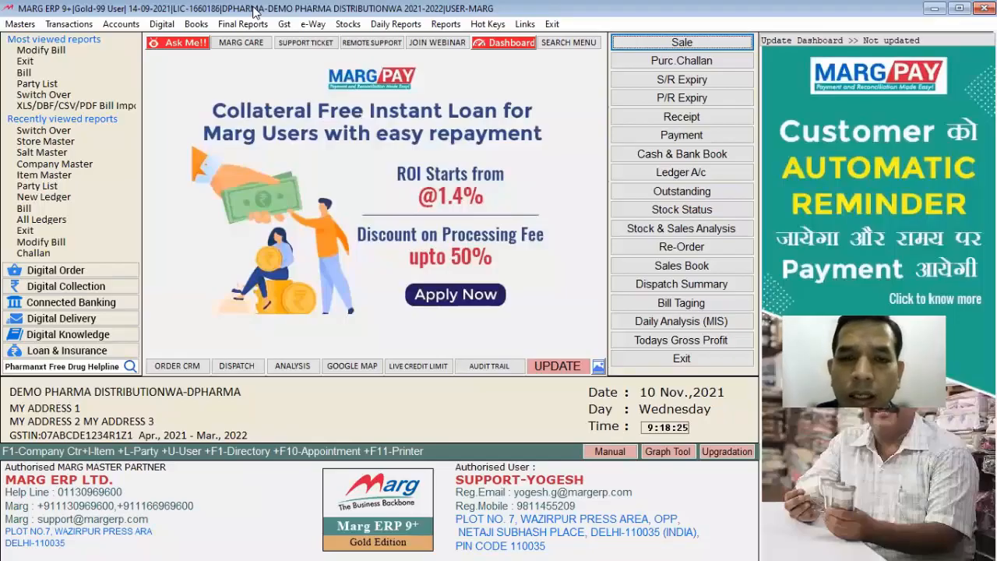
- Open the ledger opening balances and set the customer ledger's opening amount to 30000 Dr
left_click(22, 25)
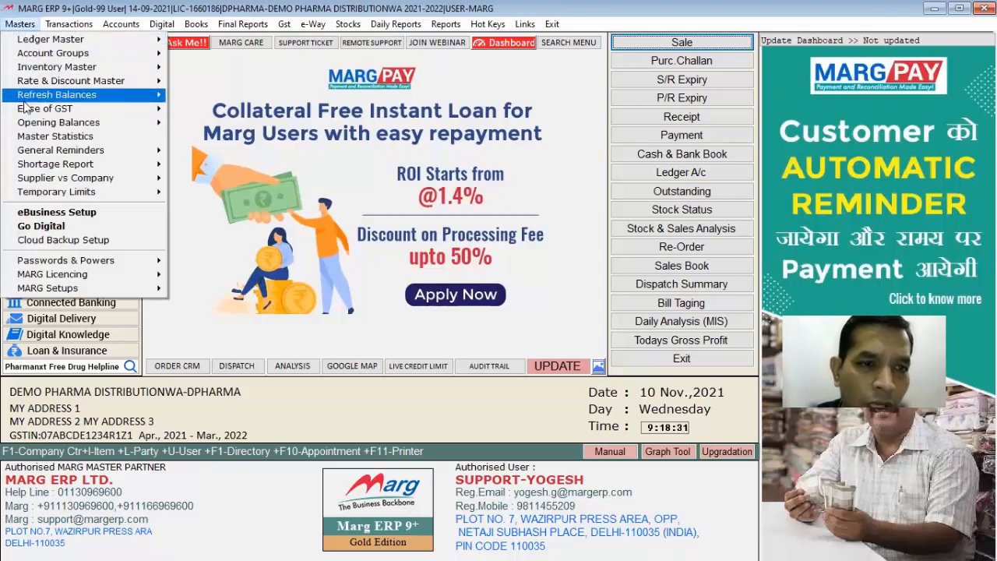
mouse_move(124, 122)
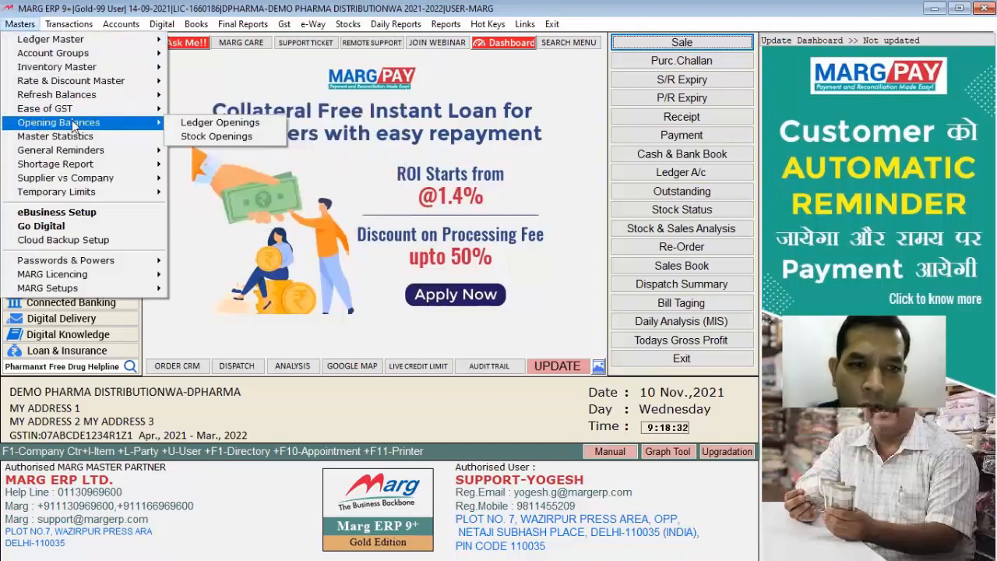
left_click(221, 126)
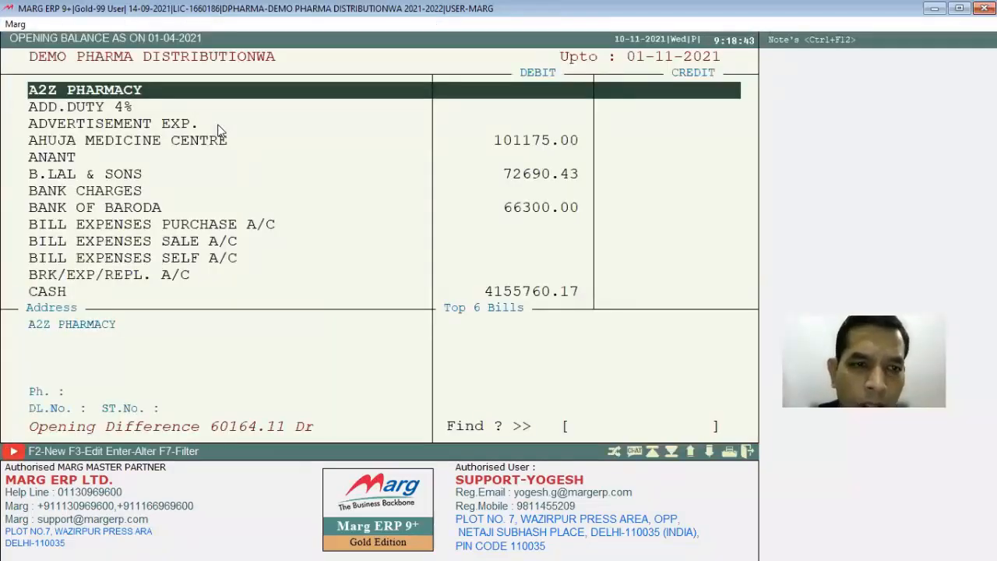
type("DEE")
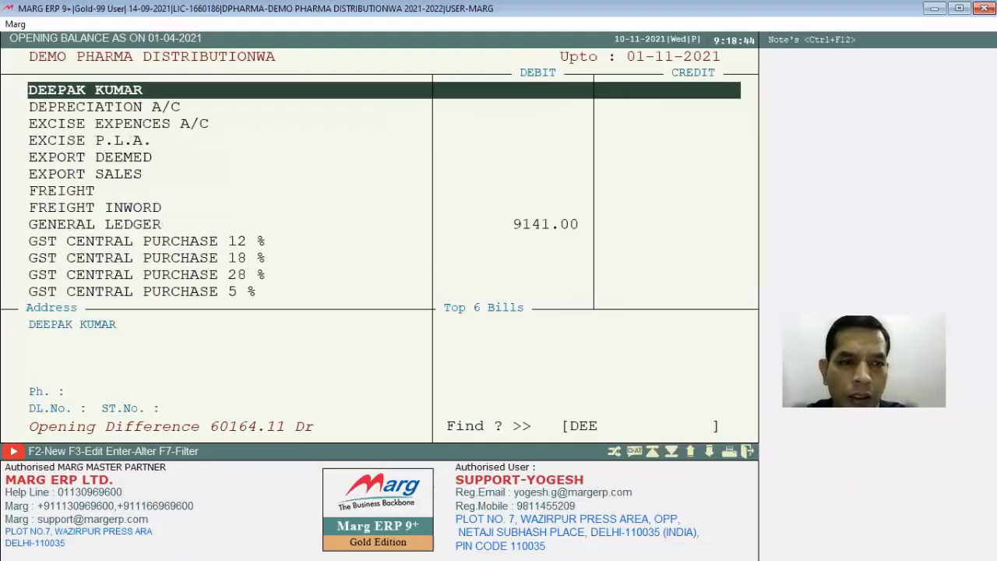
key("Return")
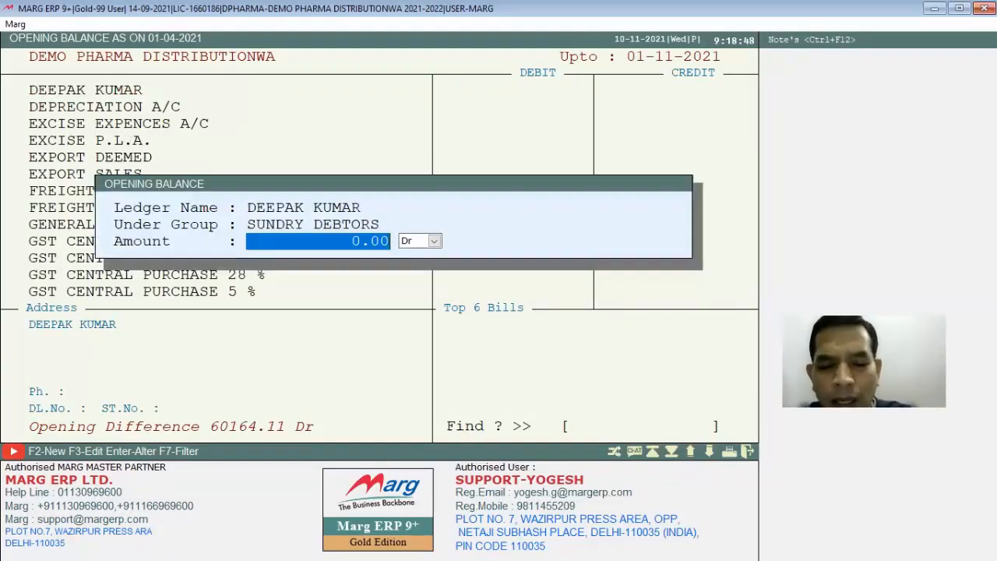
type("30000")
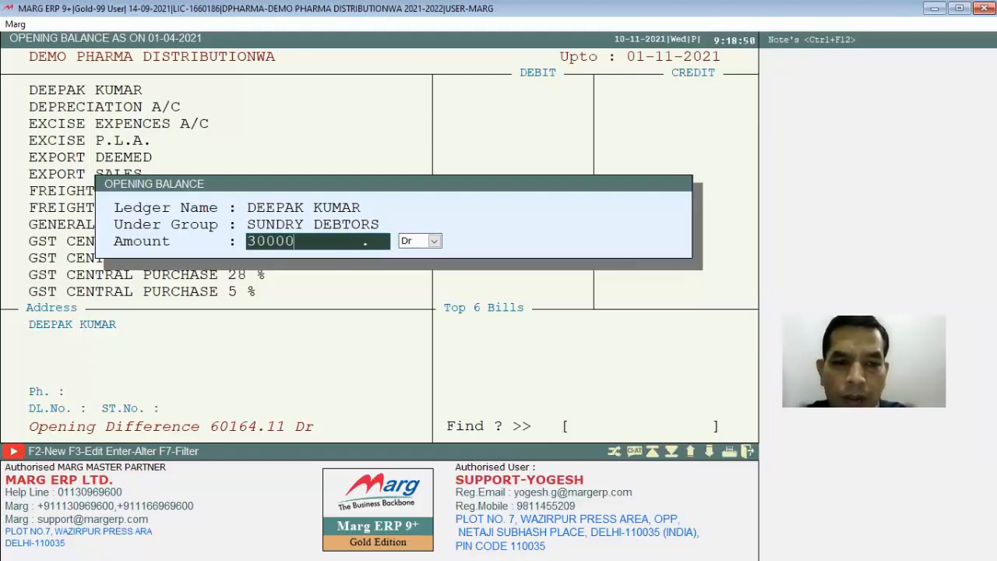
key("Return")
key("Return")
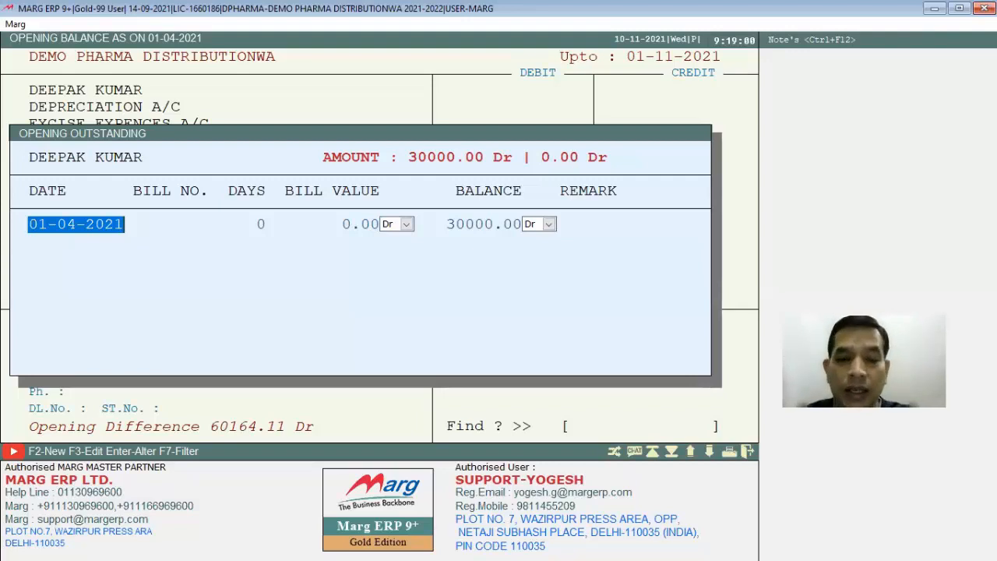
- Record the customer's opening outstanding as bill S/123 dated 01-04-2021 with a bill value of 30000 Dr, save it and leave the ledger openings
key("Return")
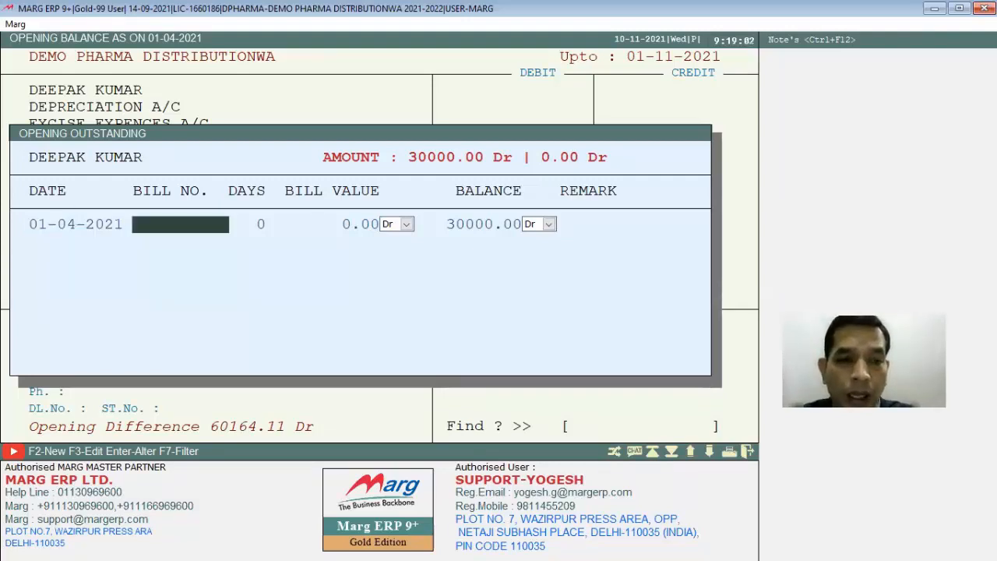
type("S")
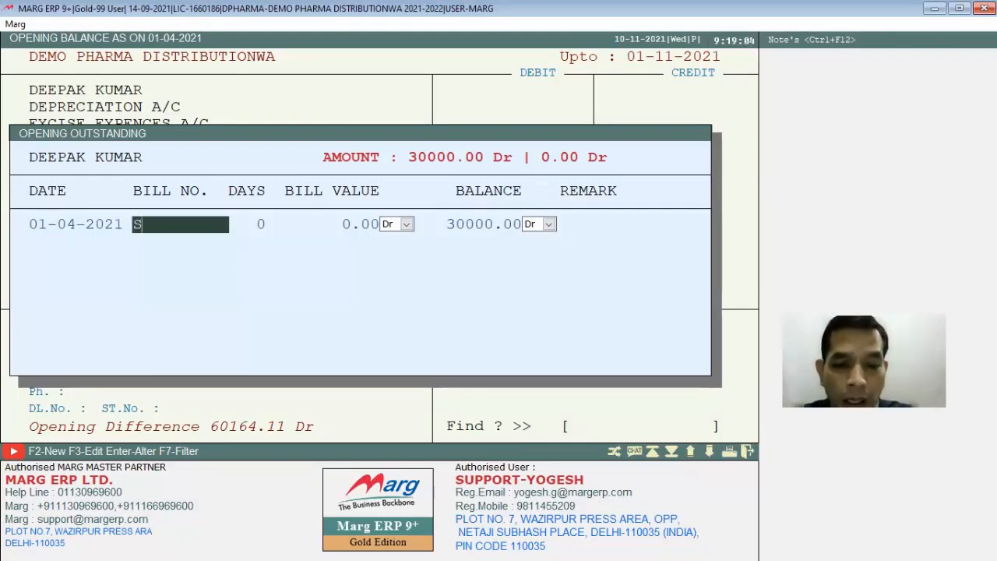
type("/123")
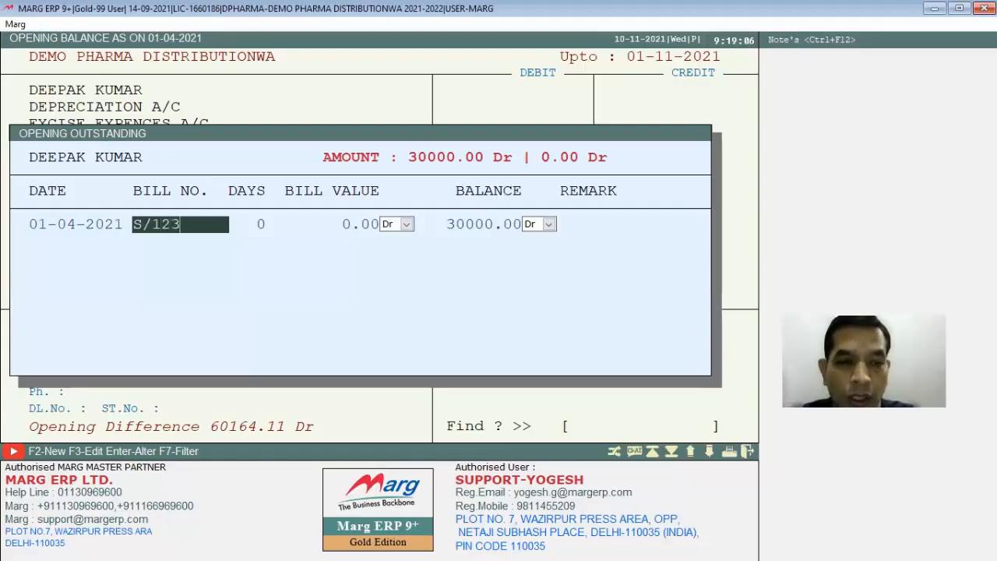
key("Return")
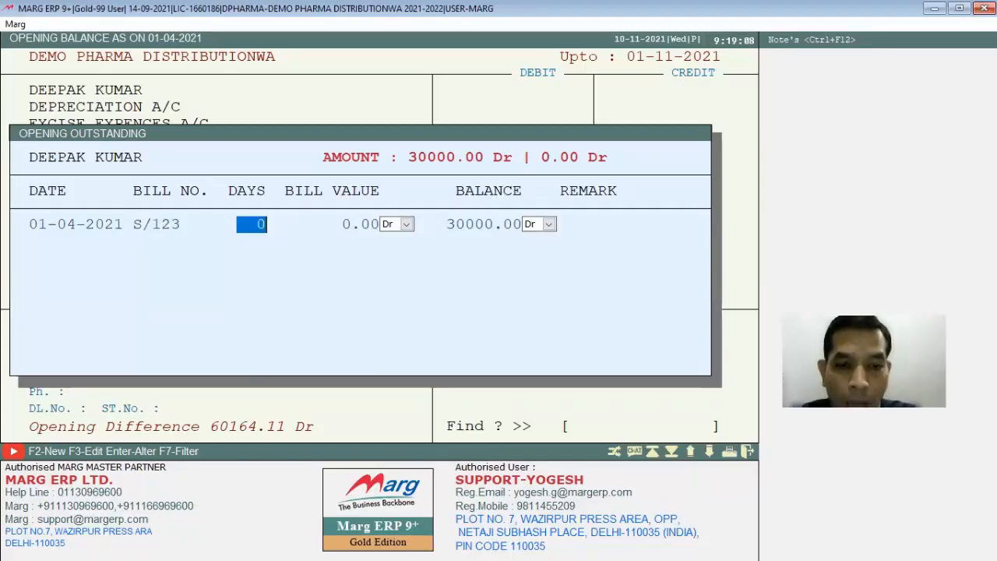
key("Return")
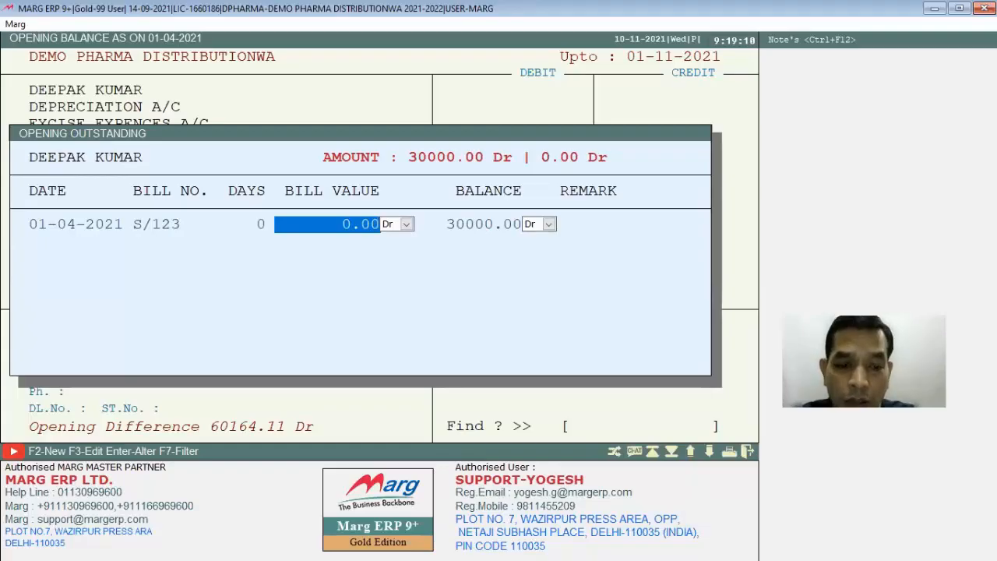
type("30000      .")
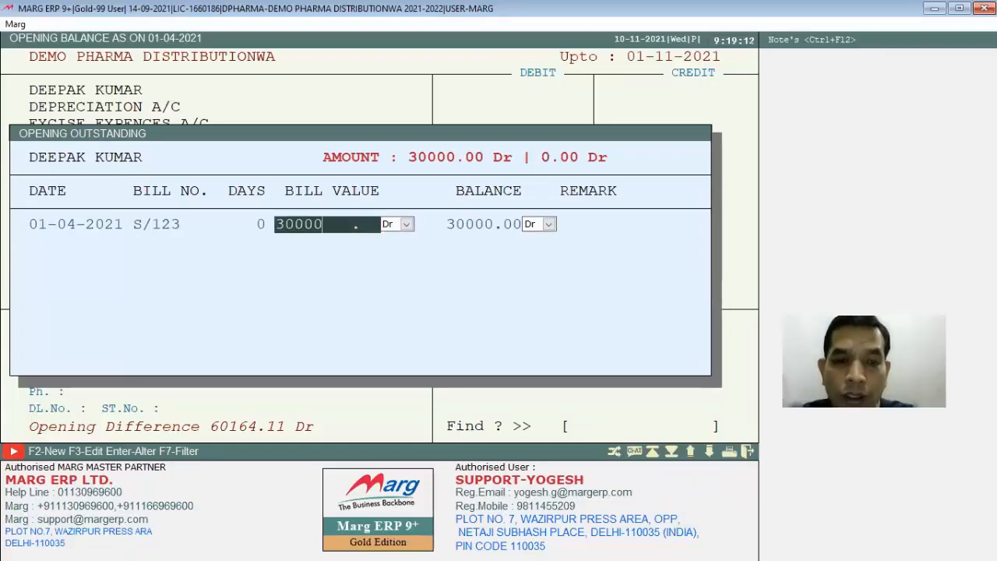
key("Return")
key("Return")
key("Return")
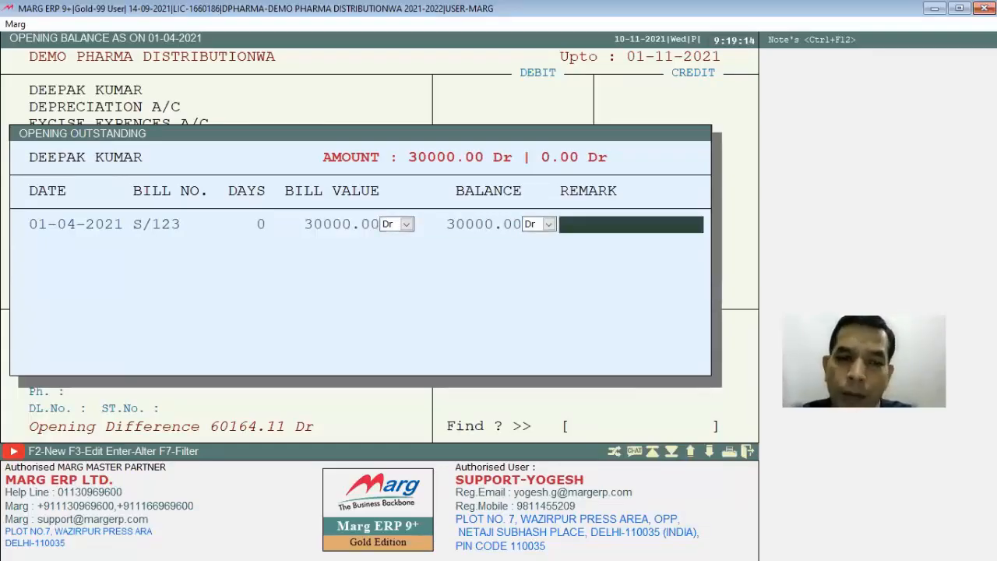
key("Return")
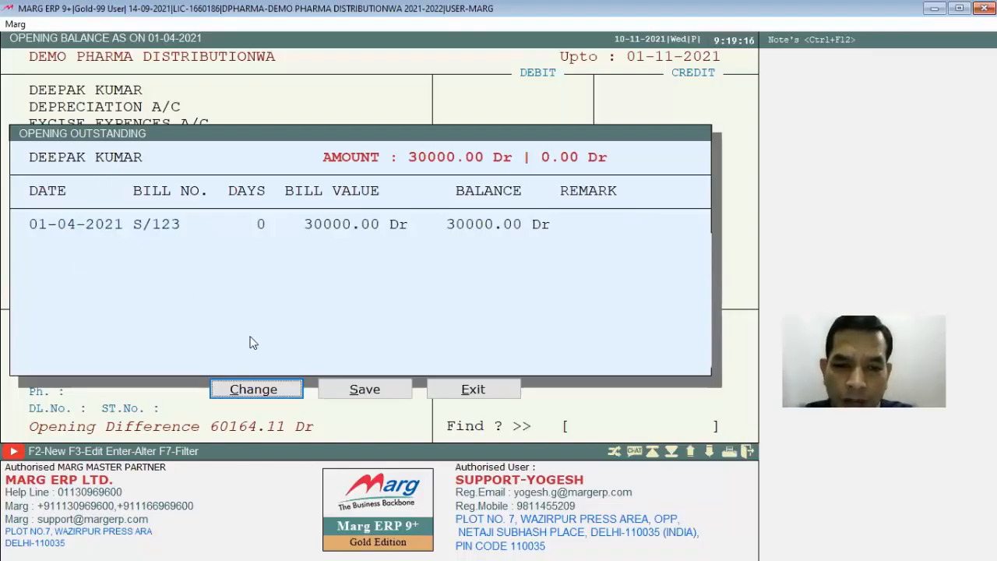
left_click(365, 389)
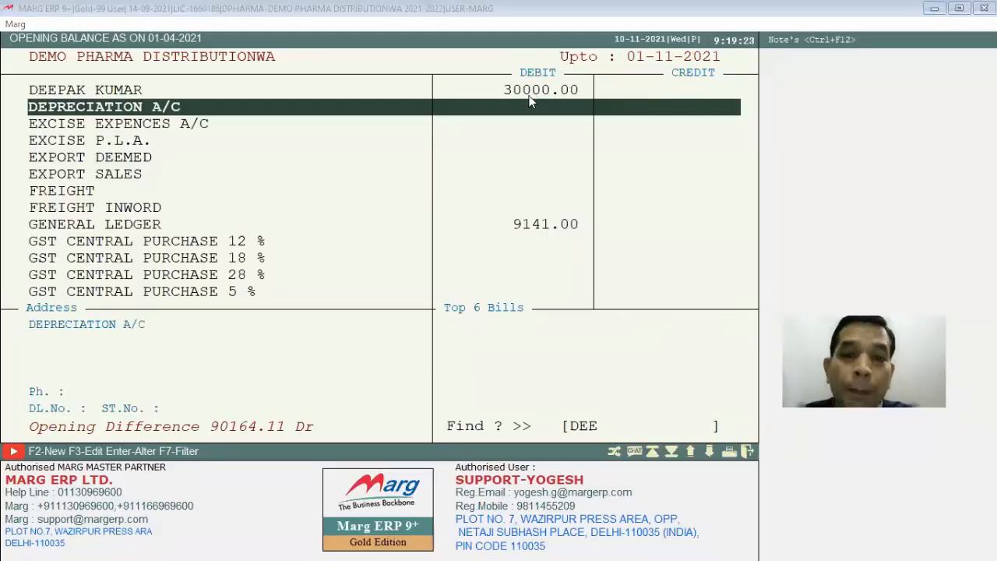
key("Escape")
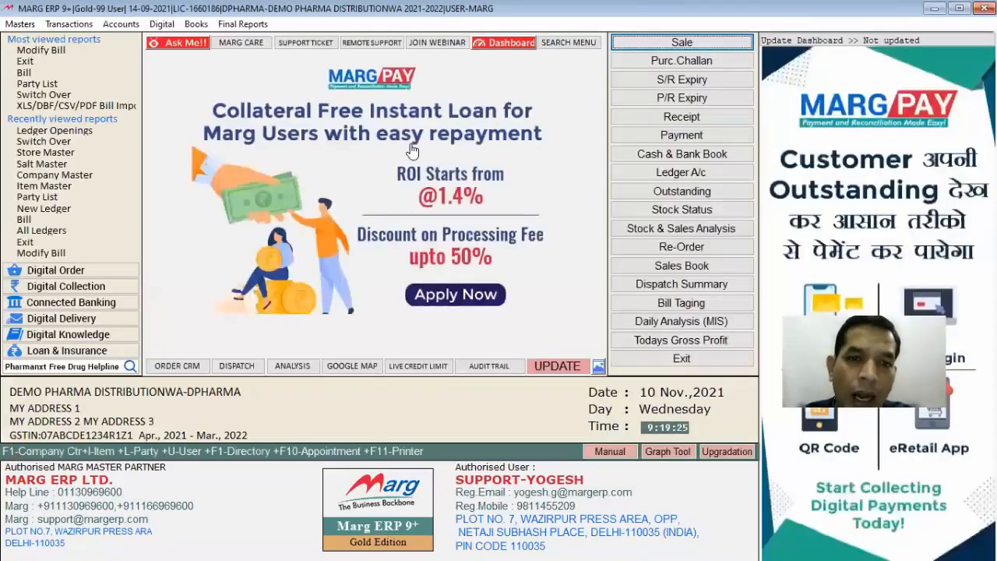
- Open the stock openings for STORE A, keeping the default filter options
left_click(12, 25)
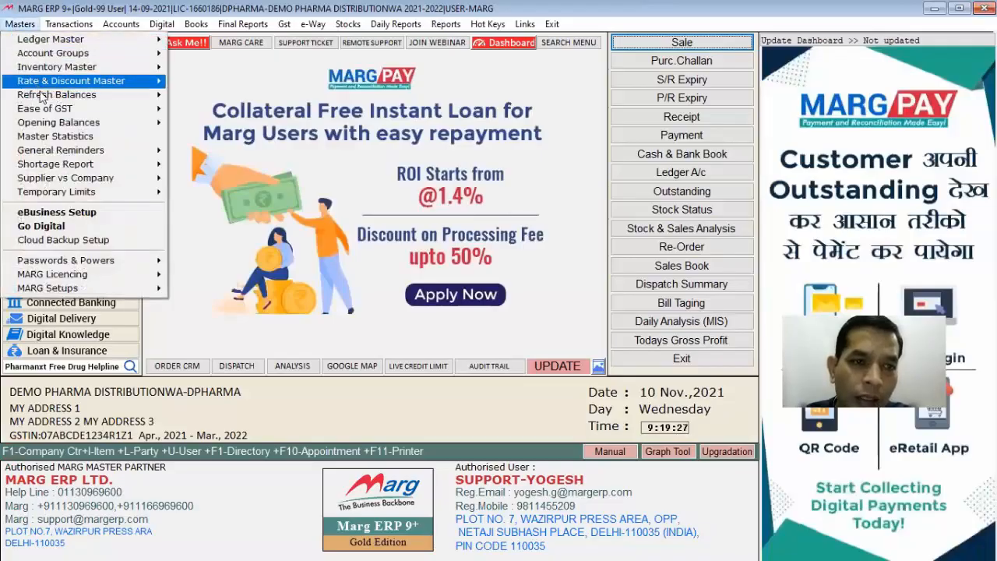
mouse_move(156, 122)
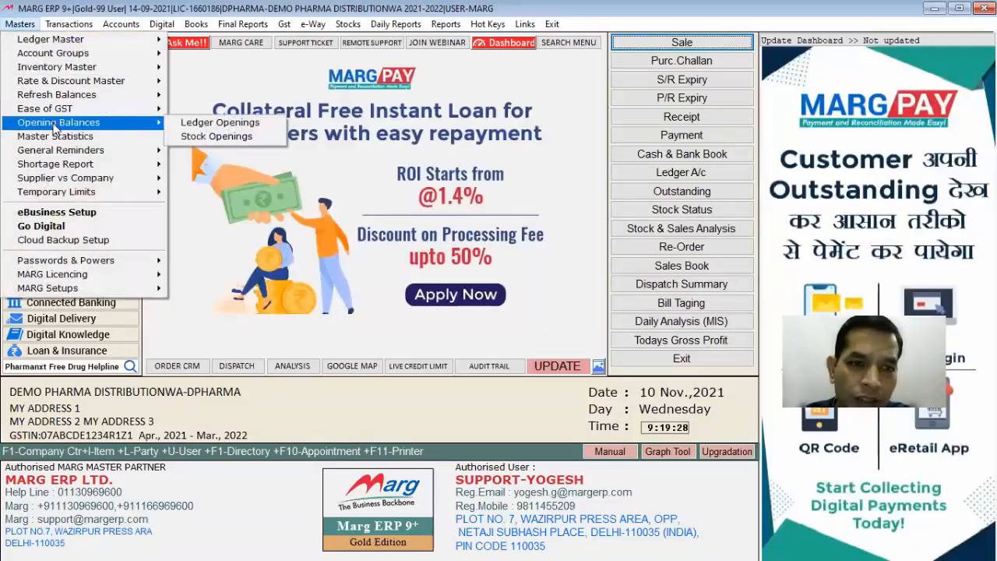
left_click(200, 135)
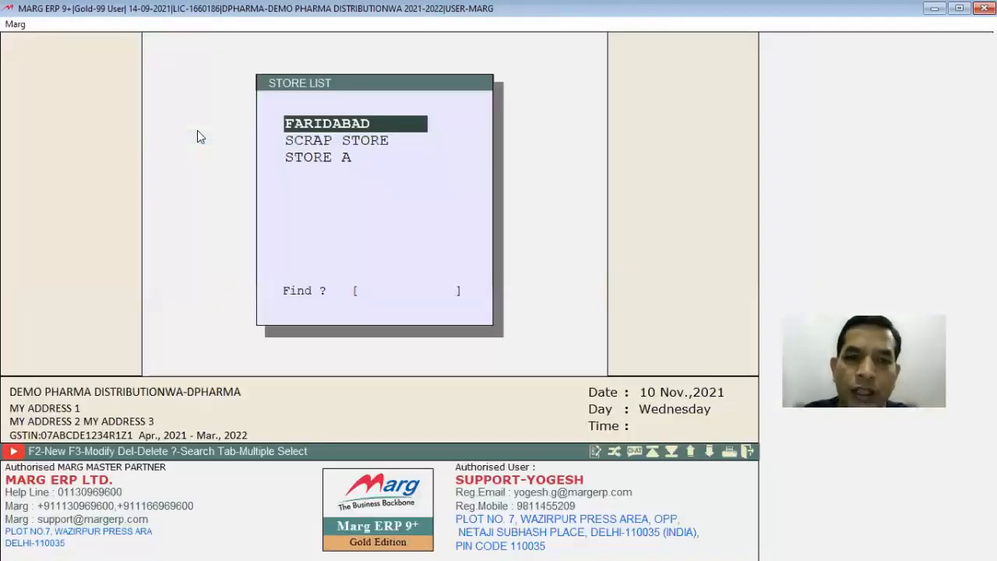
key("Down")
key("Down")
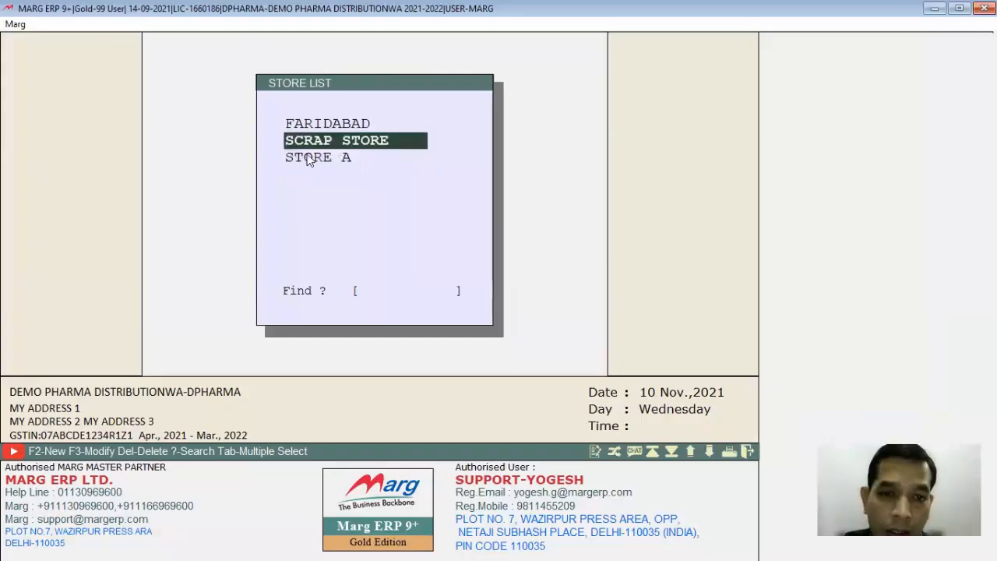
key("Return")
key("Return")
key("Return")
key("Return")
key("Return")
key("Return")
key("Return")
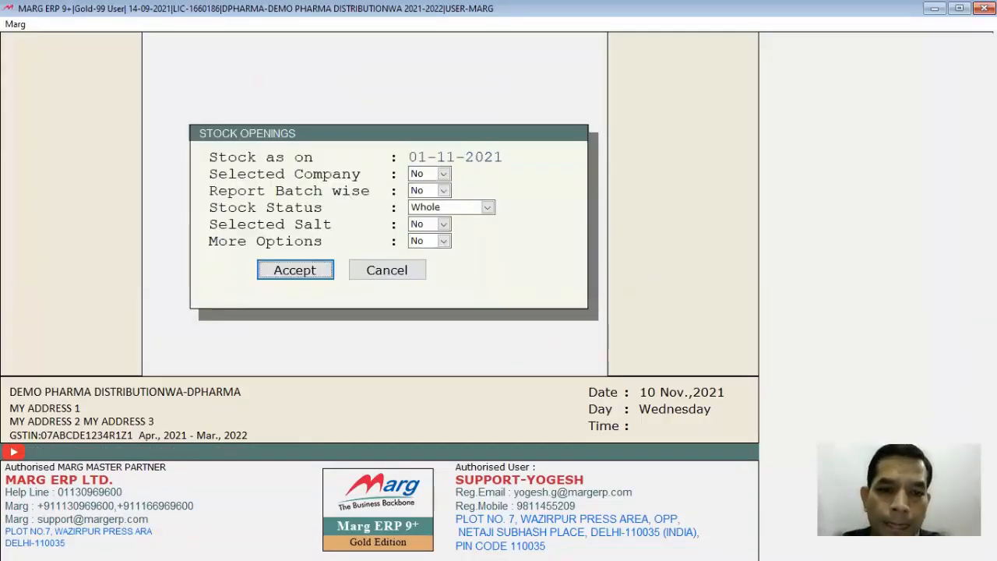
key("Return")
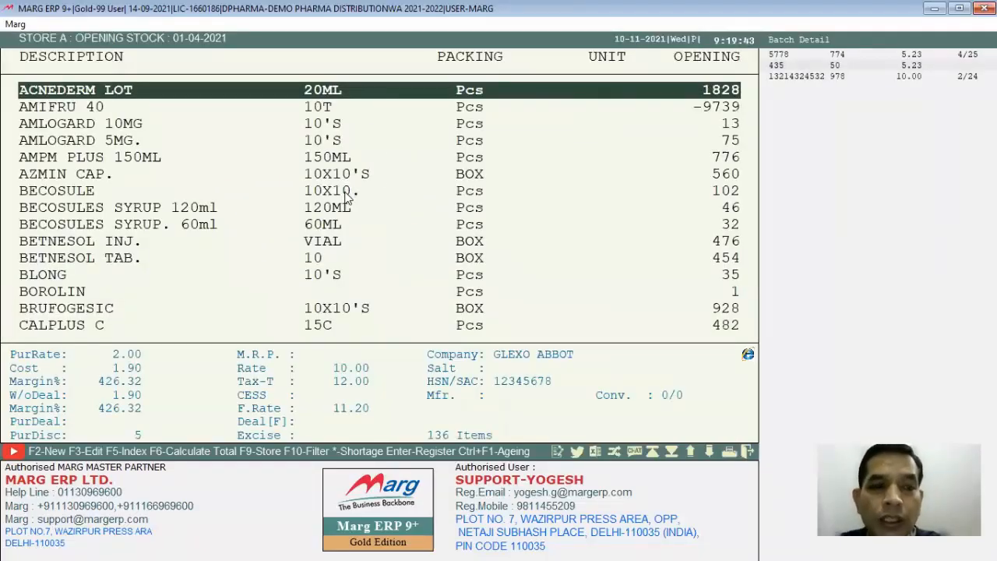
- Open the opening stock batches of DOLO 750 and add a batch numbered D12
type("DOLO")
key("Return")
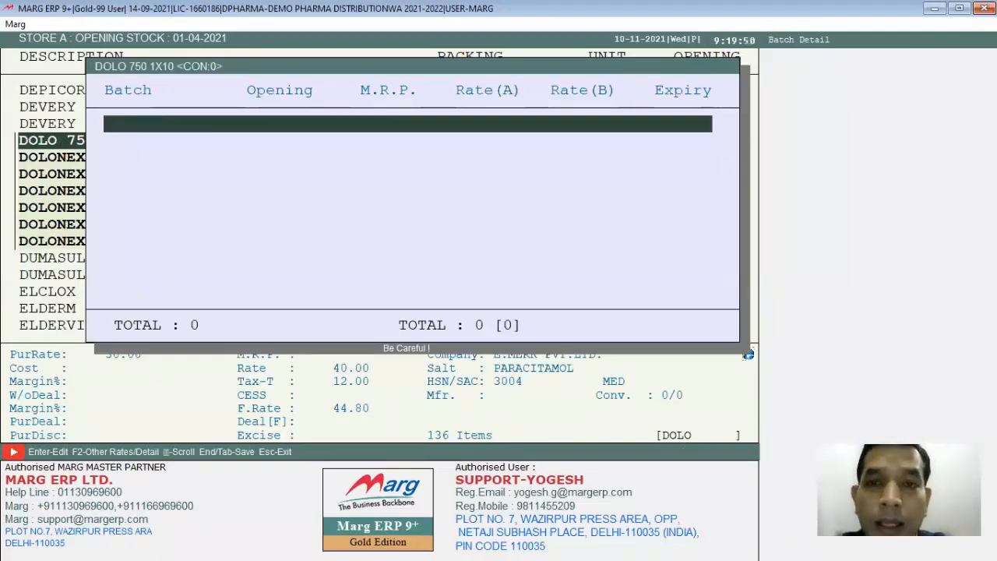
key("Return")
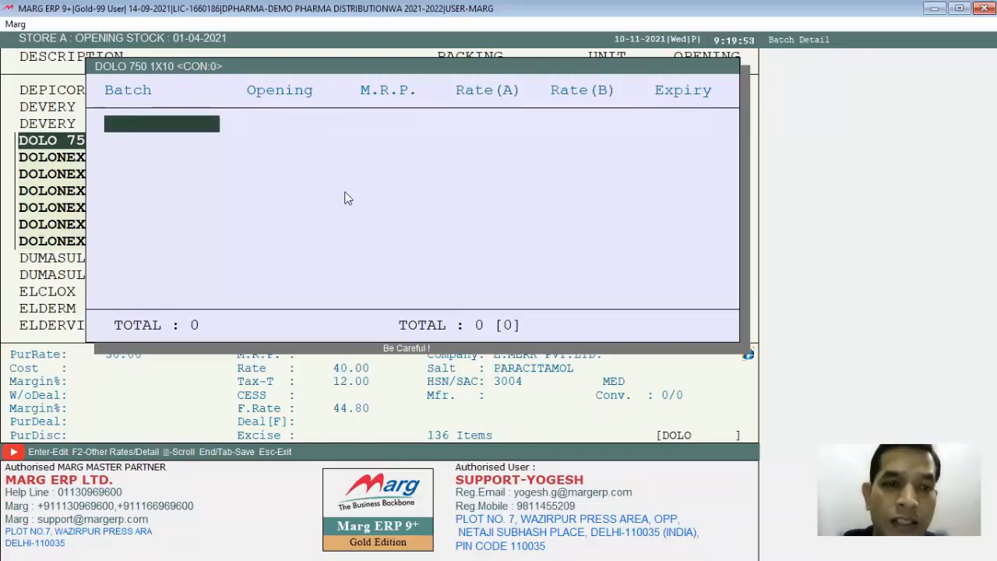
type("D12")
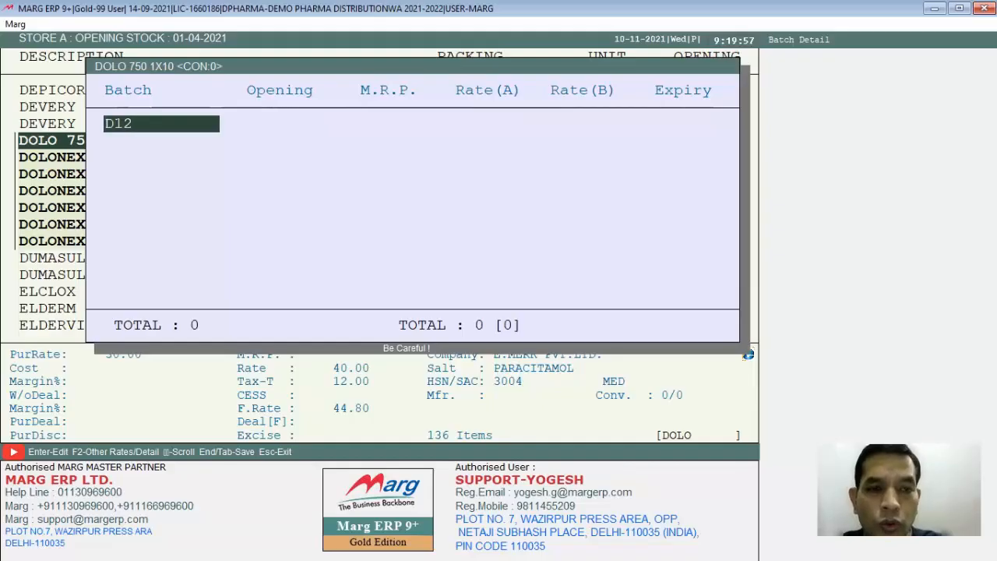
key("Return")
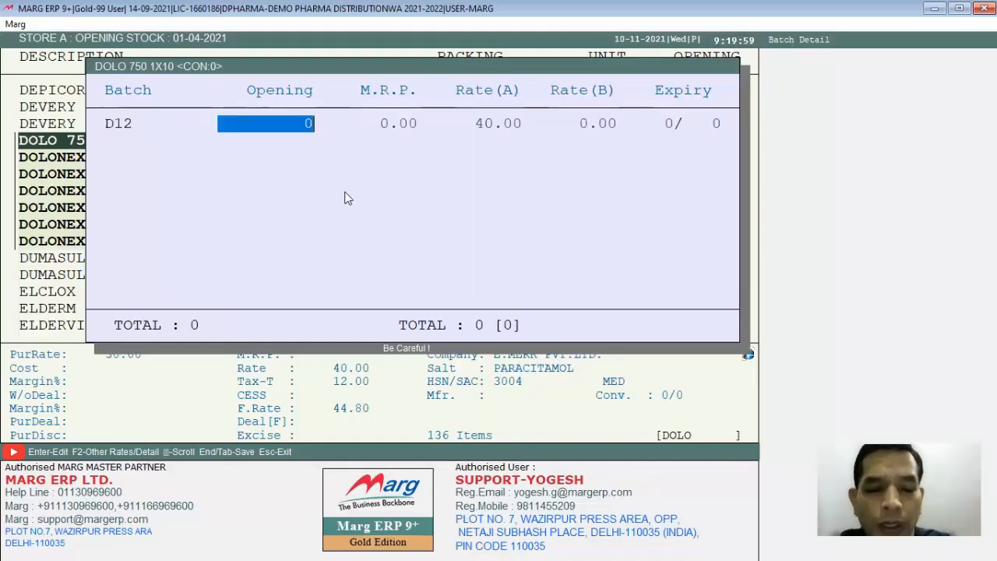
- Set batch D12's opening quantity to 20 and its expiry to 3/23, keeping the default M.R.P. and rates
type("20")
key("Return")
key("Return")
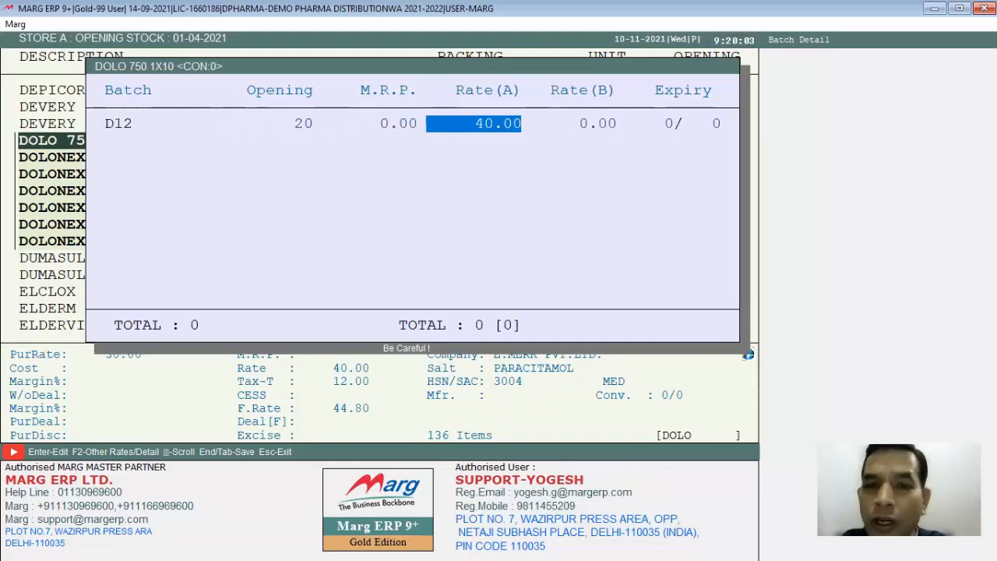
key("Return")
key("Return")
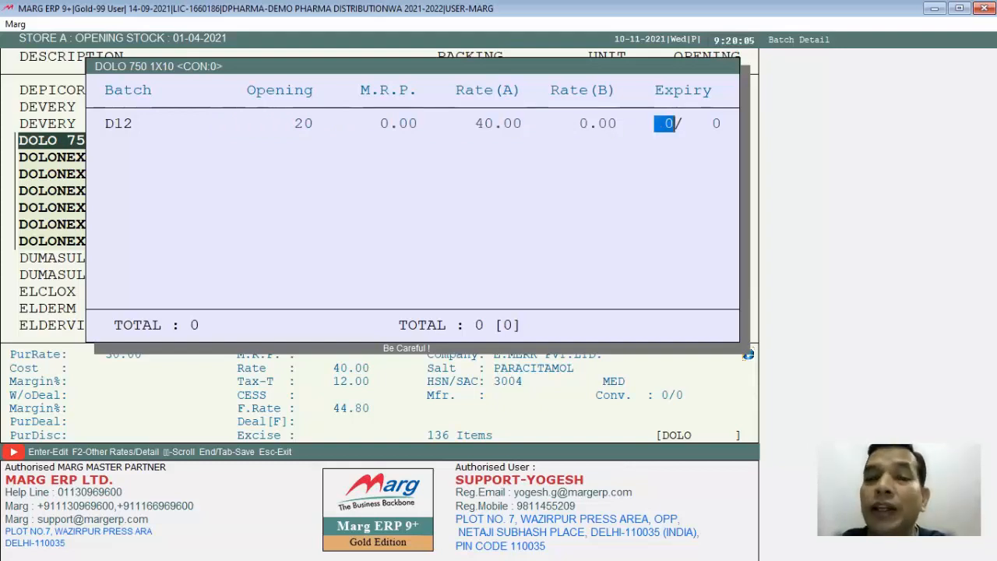
type("3")
key("Return")
type("23")
- Accept batch D12's detailed rates, date and expiry without changes
key("Return")
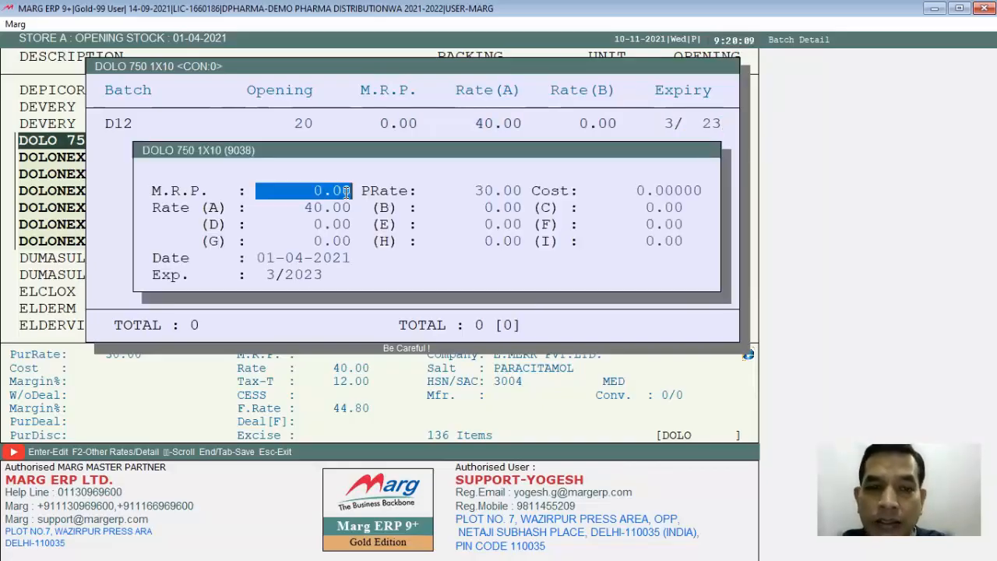
key("Return")
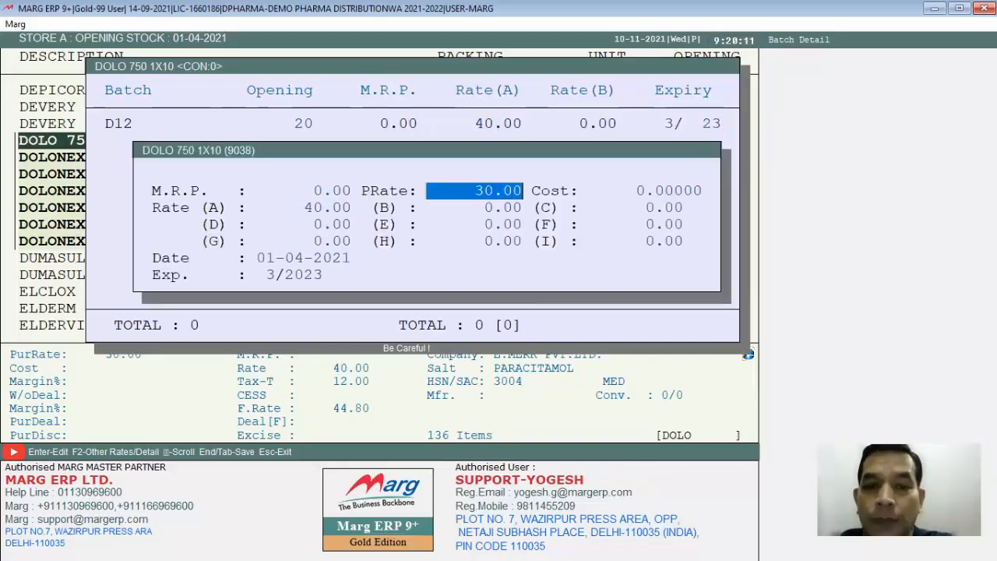
key("Return")
key("Return")
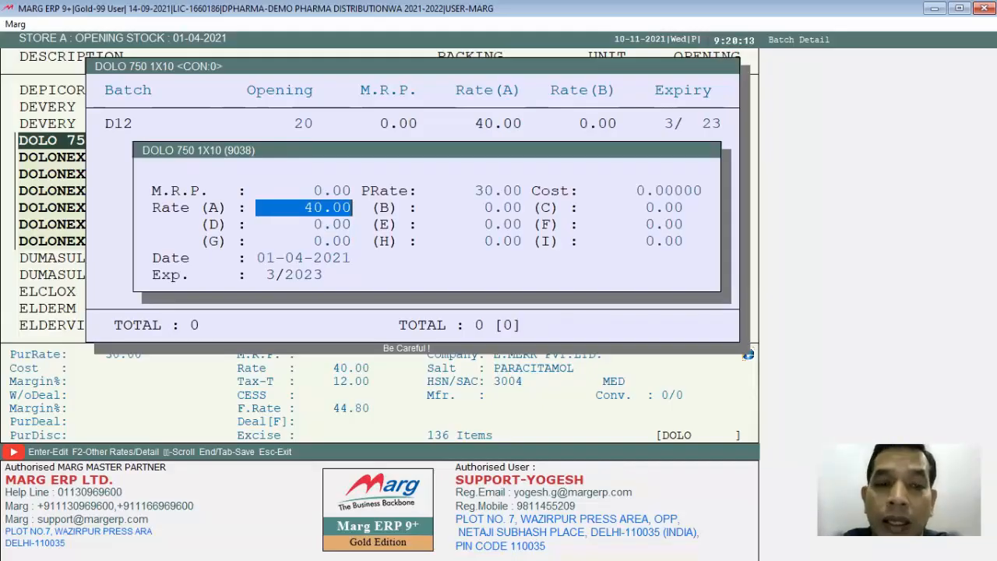
key("Return")
key("Return")
key("Return")
key("Return")
key("Return")
key("Return")
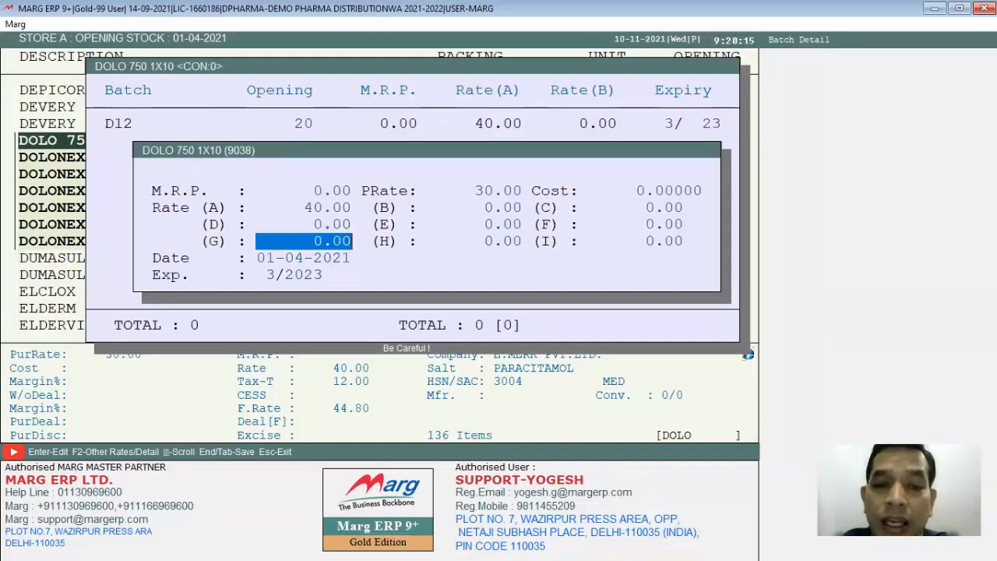
key("Return")
key("Return")
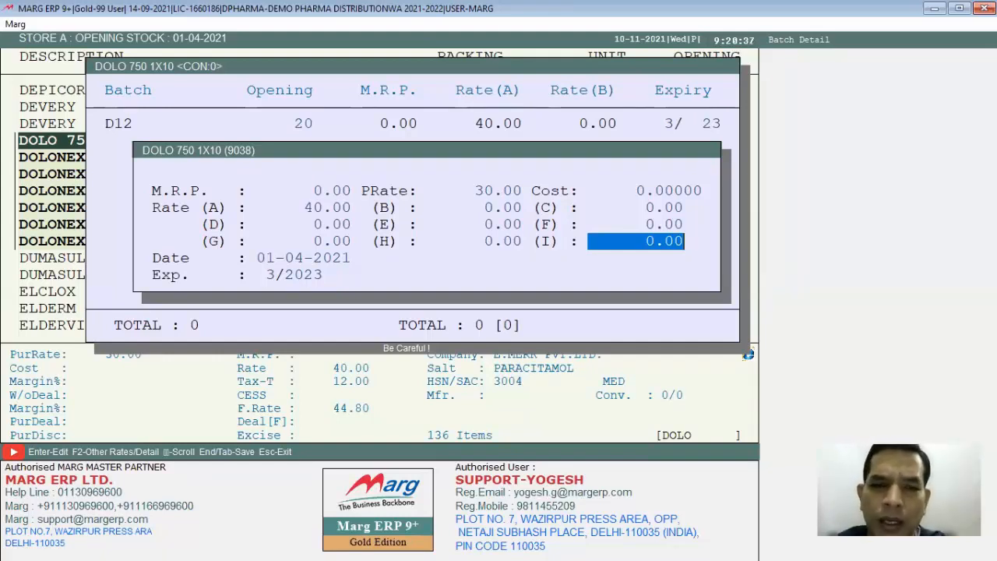
key("Return")
key("Return")
key("Return")
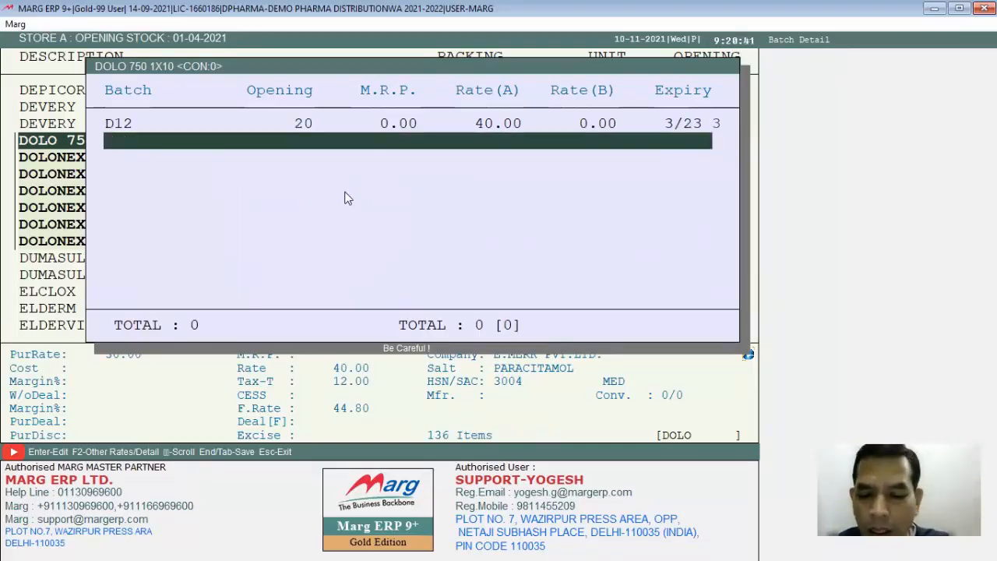
- Save the DOLO 750 opening stock and leave the stock openings
key("Escape")
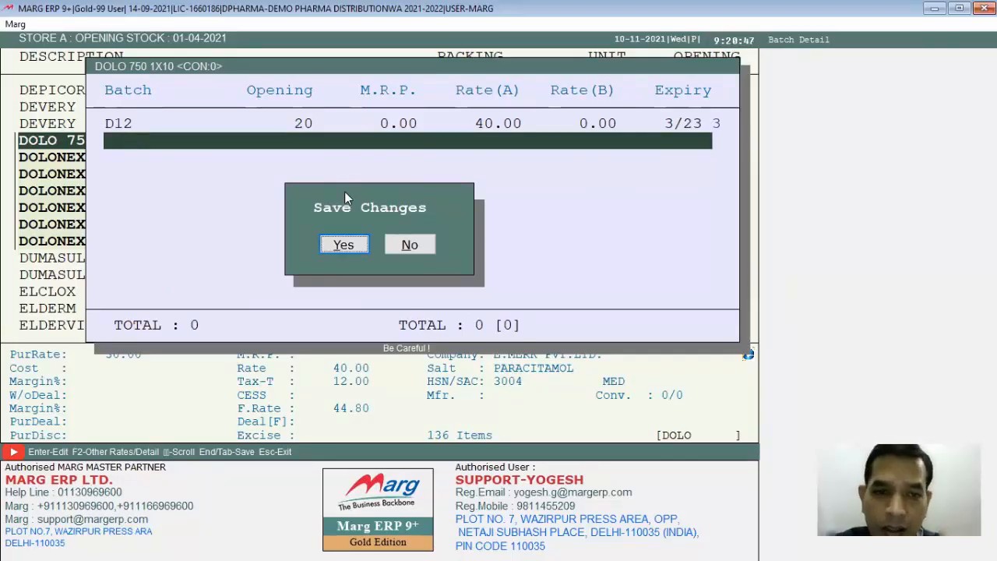
key("Return")
key("Return")
key("Return")
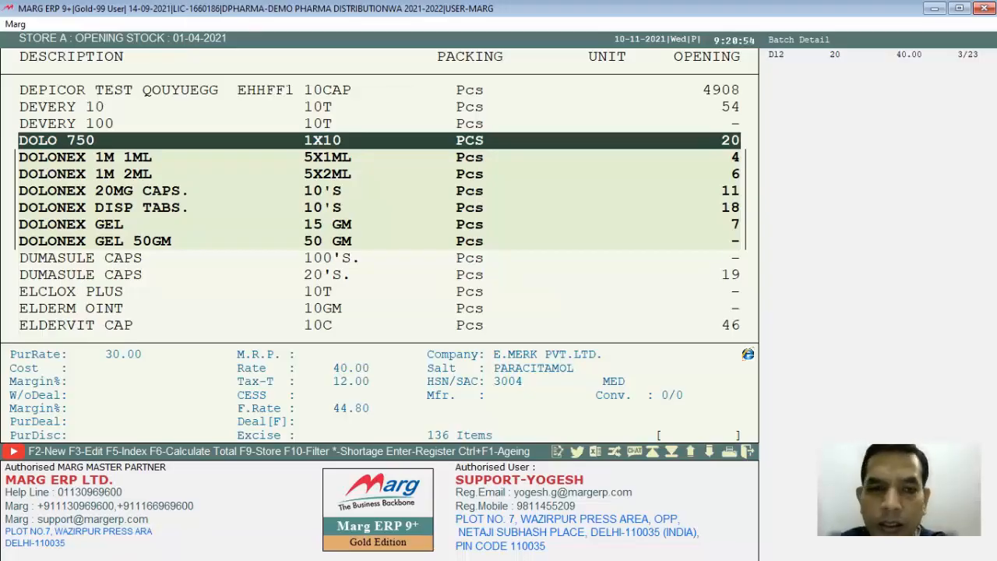
key("Escape")
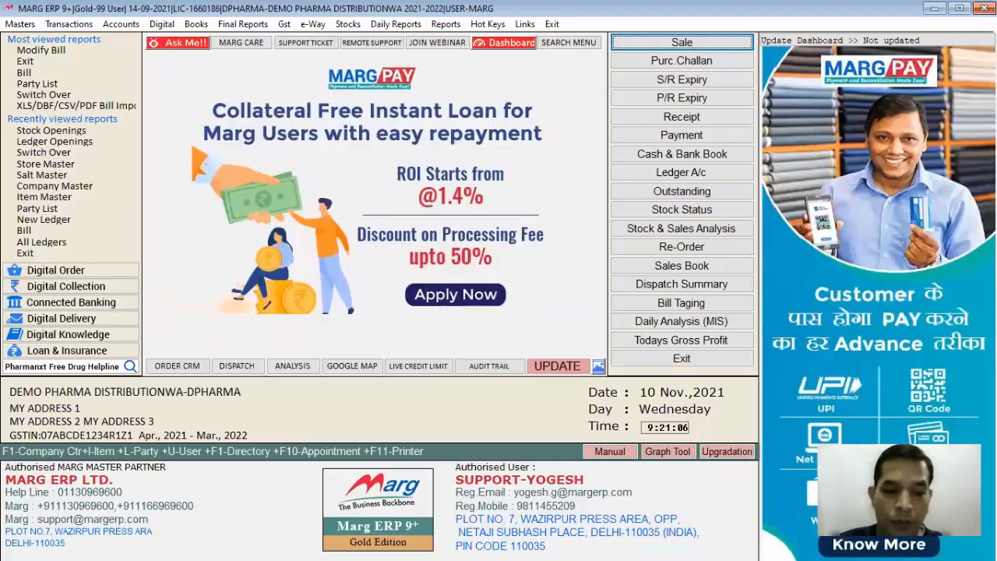
- Open the item list for STORE A
left_click(20, 24)
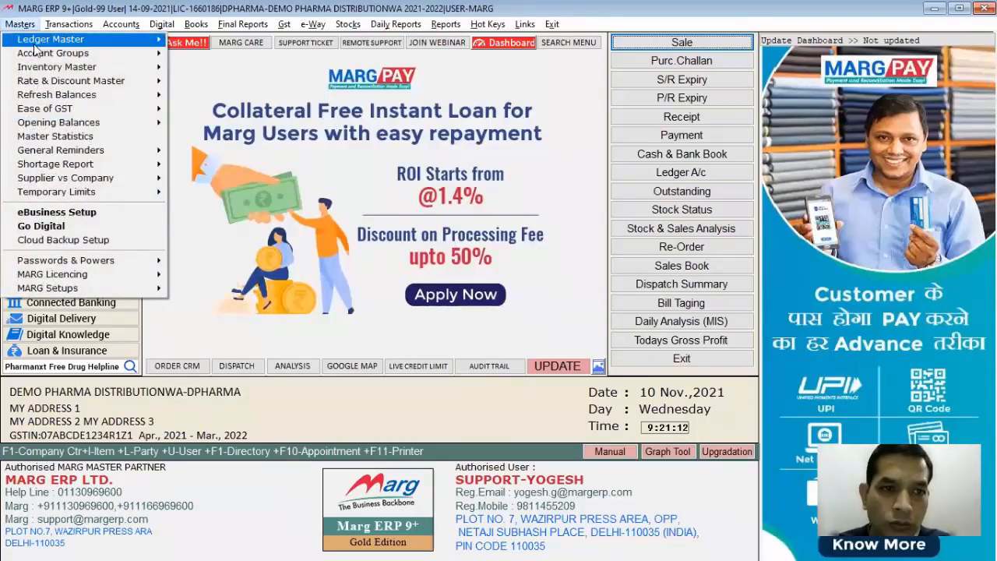
key("Escape")
key("alt+Tab")
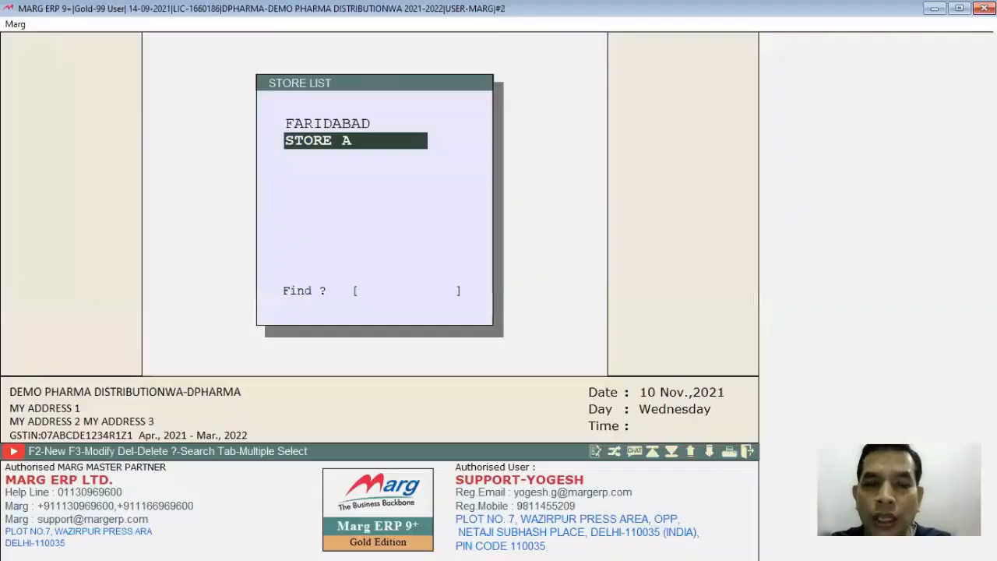
key("Return")
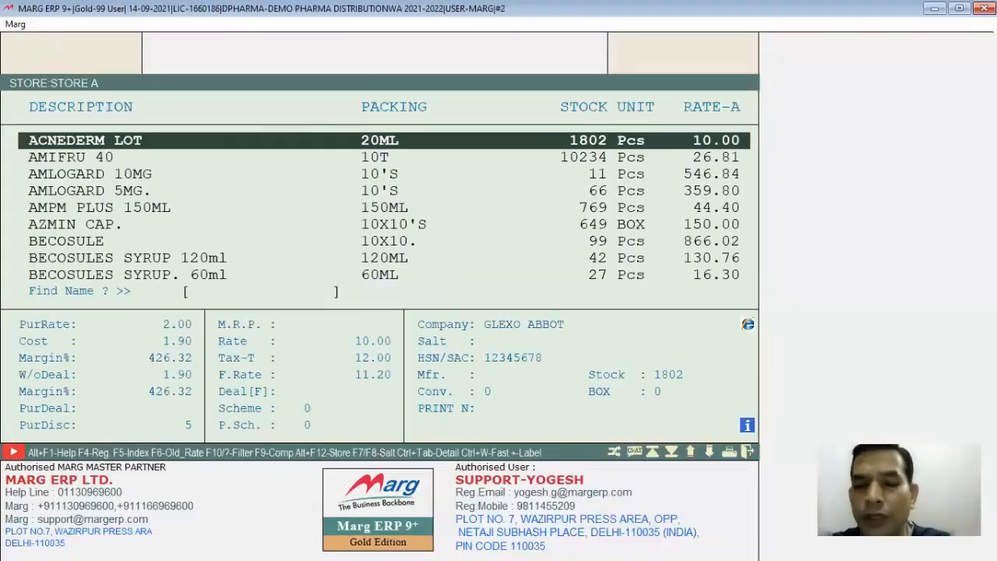
- Create a new product named CROCIN 600, keeping the default unit, company, salt and HSN, and save it
key("F2")
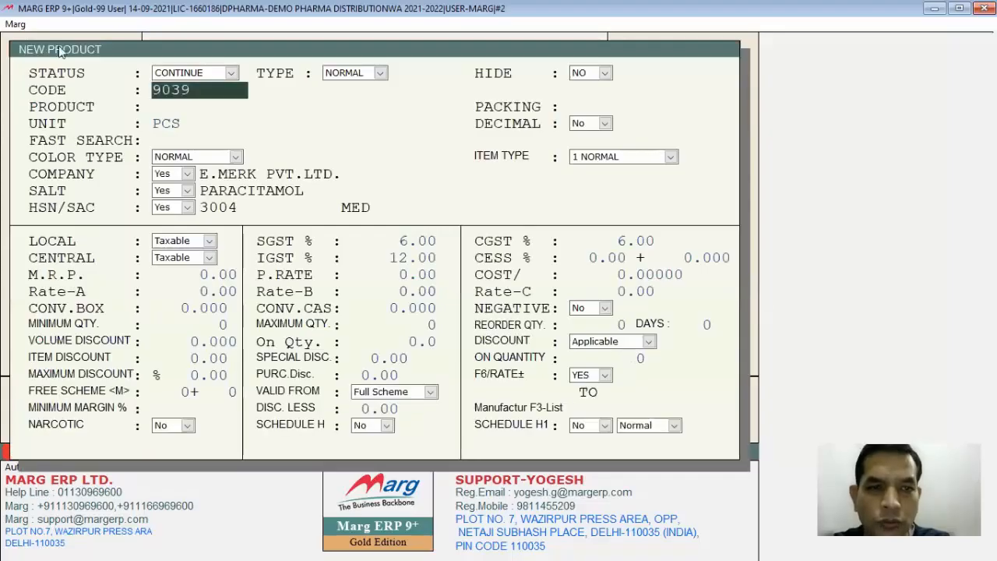
key("Return")
type("CROCIN")
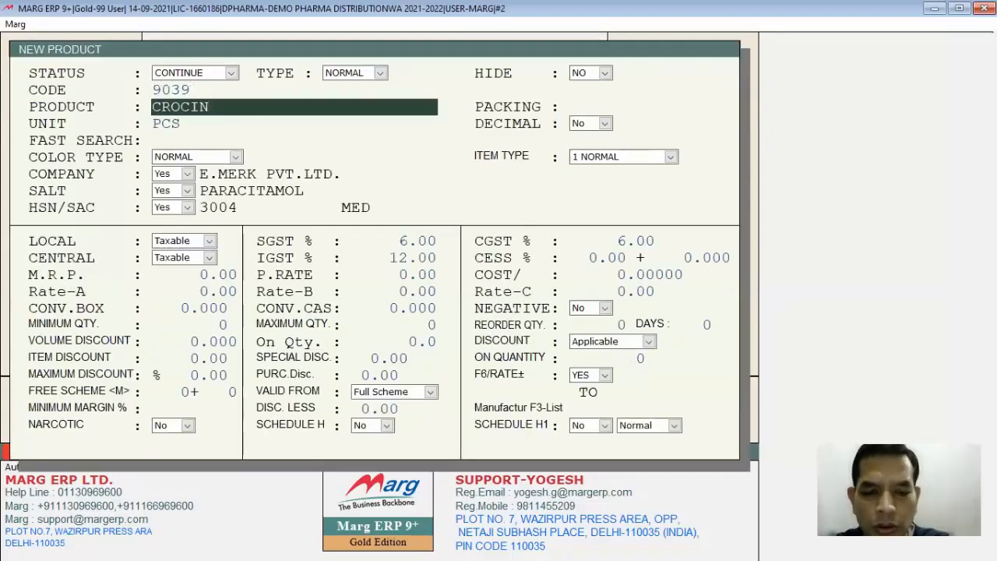
type(" 600")
key("Return")
key("Return")
key("Return")
key("Return")
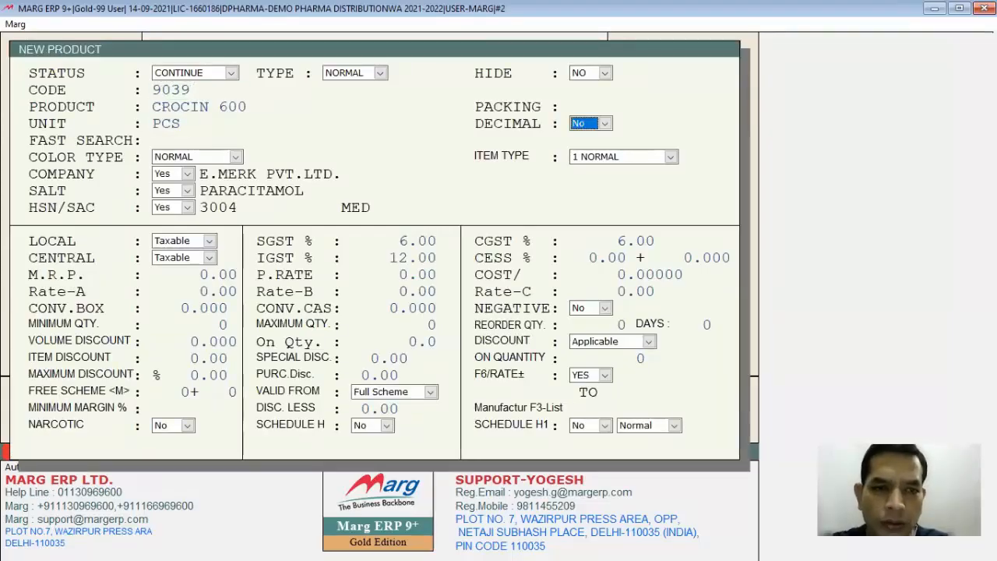
key("Return")
key("Escape")
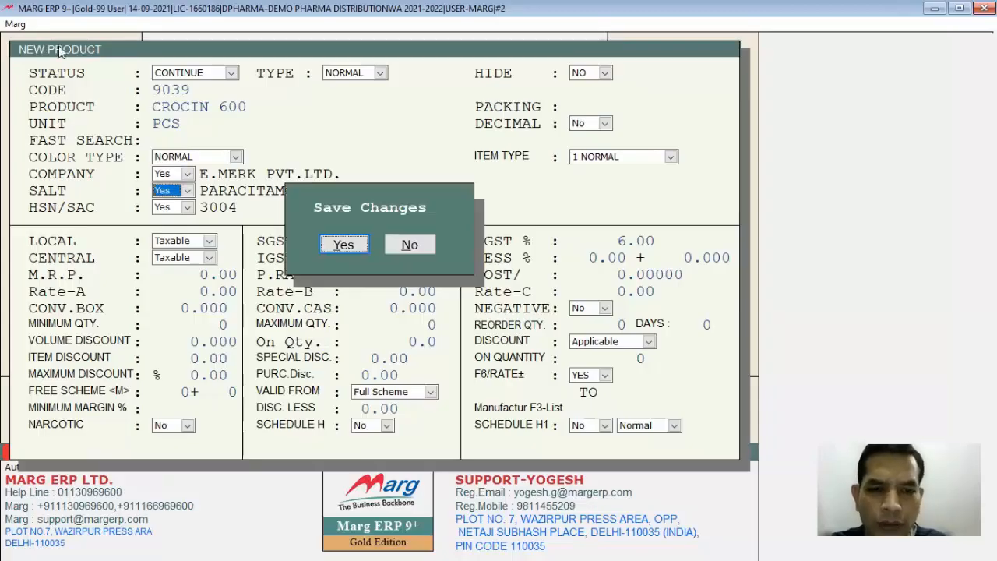
key("Return")
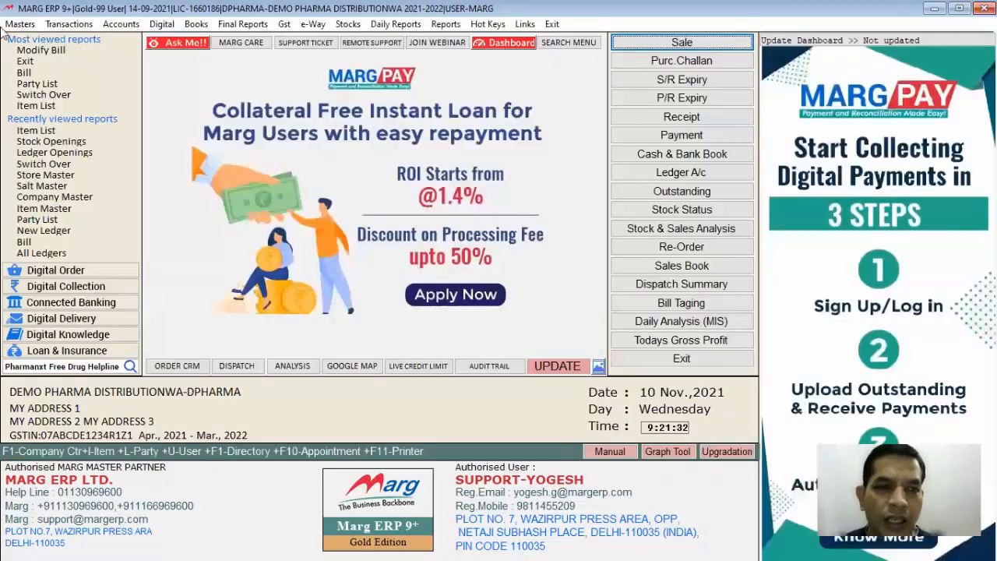
left_click(67, 26)
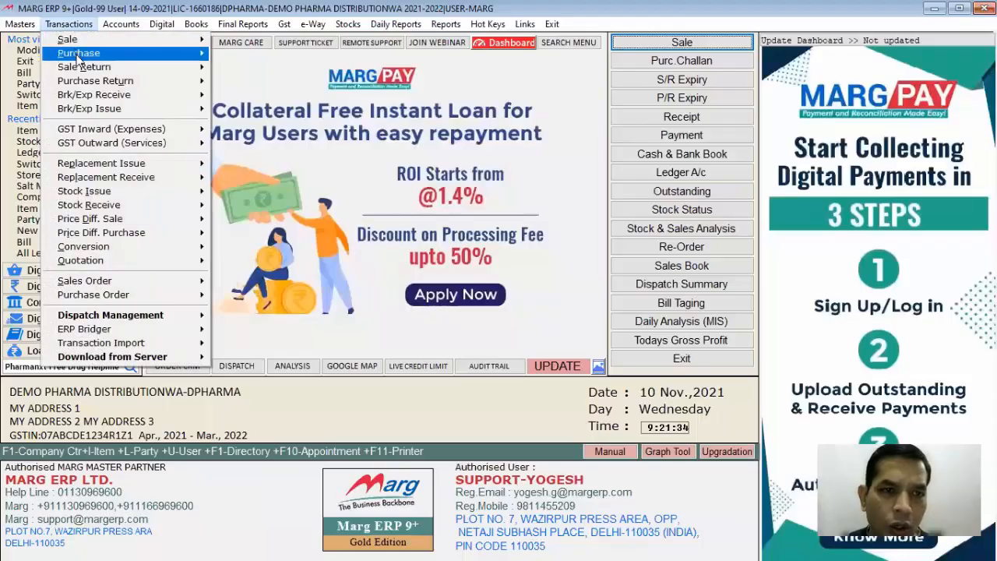
mouse_move(82, 53)
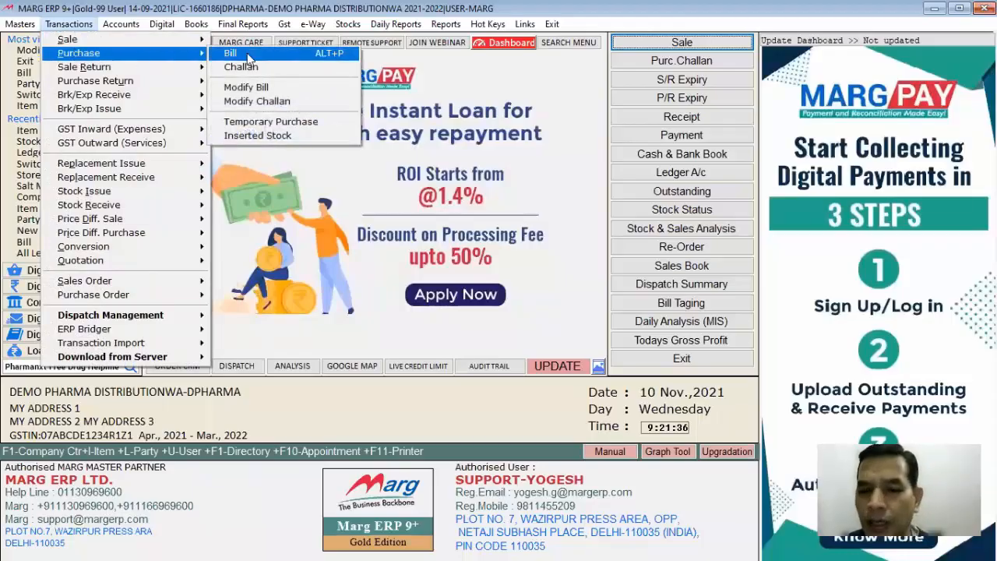
key("Escape")
key("Escape")
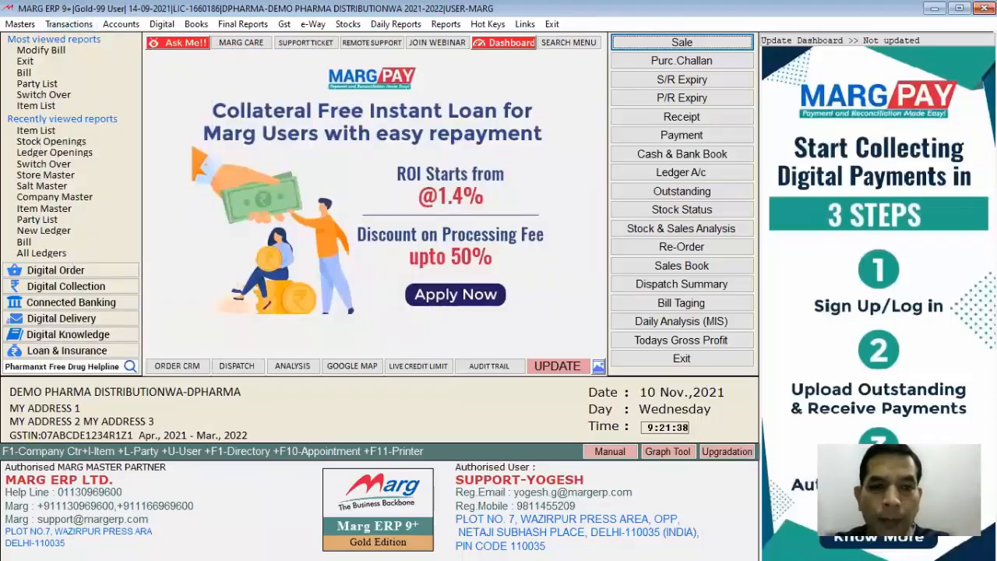
- Start a new purchase bill and create a ledger with the supplier's name under SUNDRY CREDITORS (SUPPLIERS)
key("alt+p")
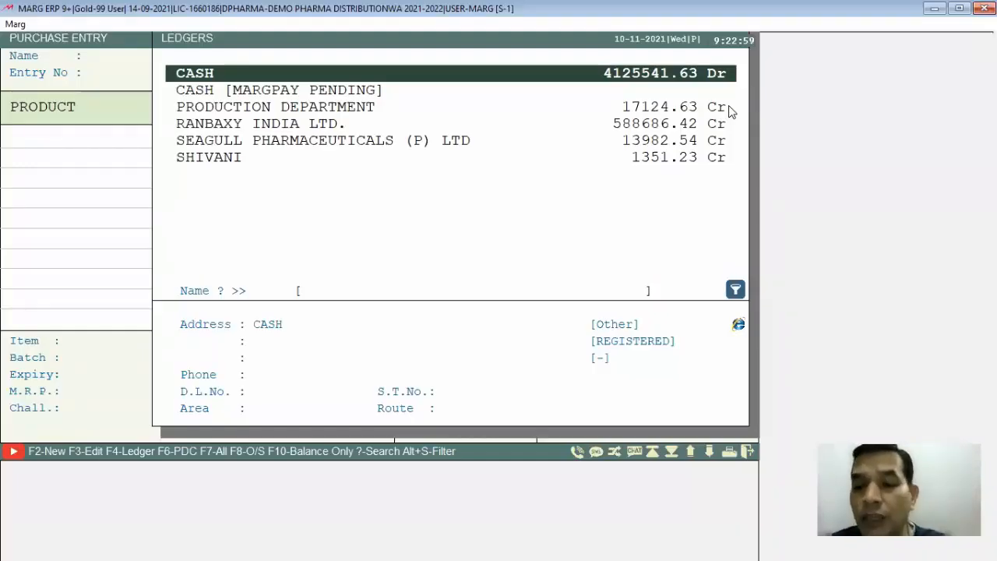
key("F2")
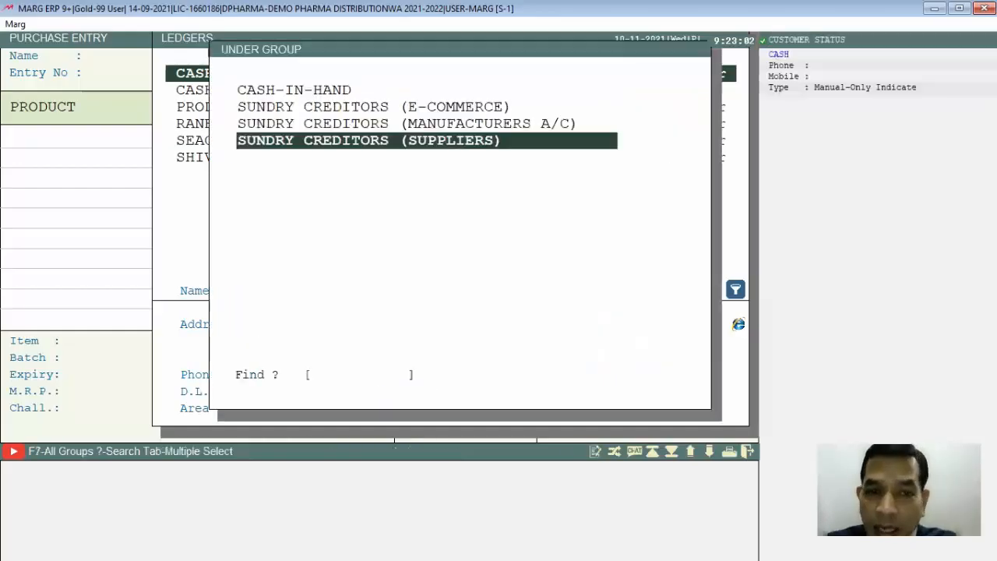
key("Return")
type("CHANDER")
key("Return")
key("Return")
key("Escape")
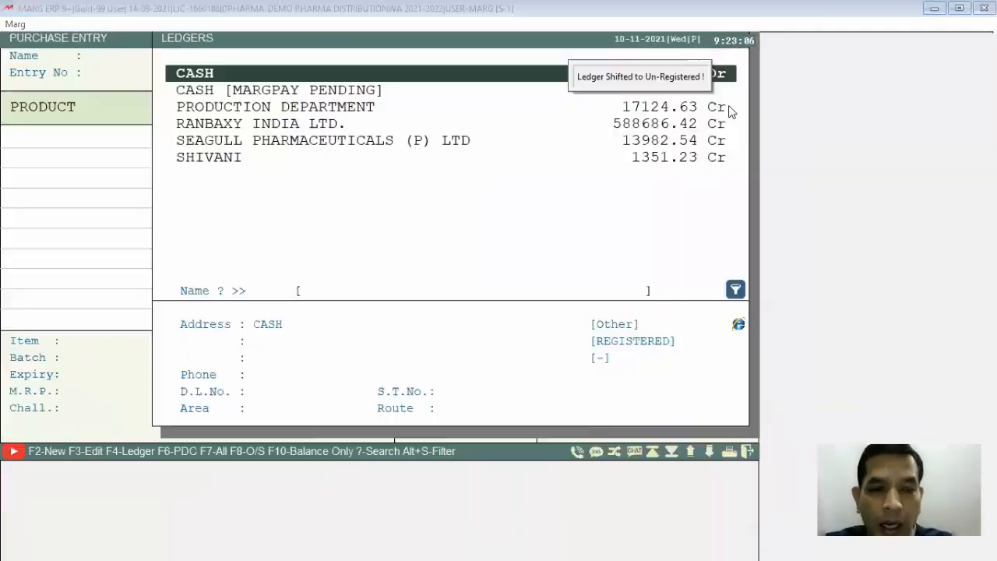
key("Escape")
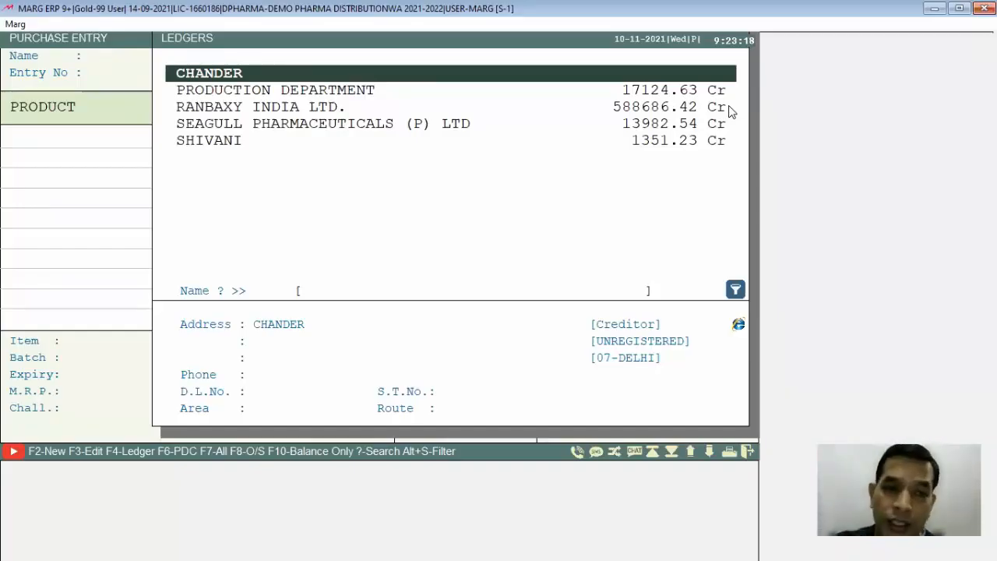
- Select the new supplier for the purchase bill, enter party number A10, and keep the date 10-11-2021 and STORE A
key("Return")
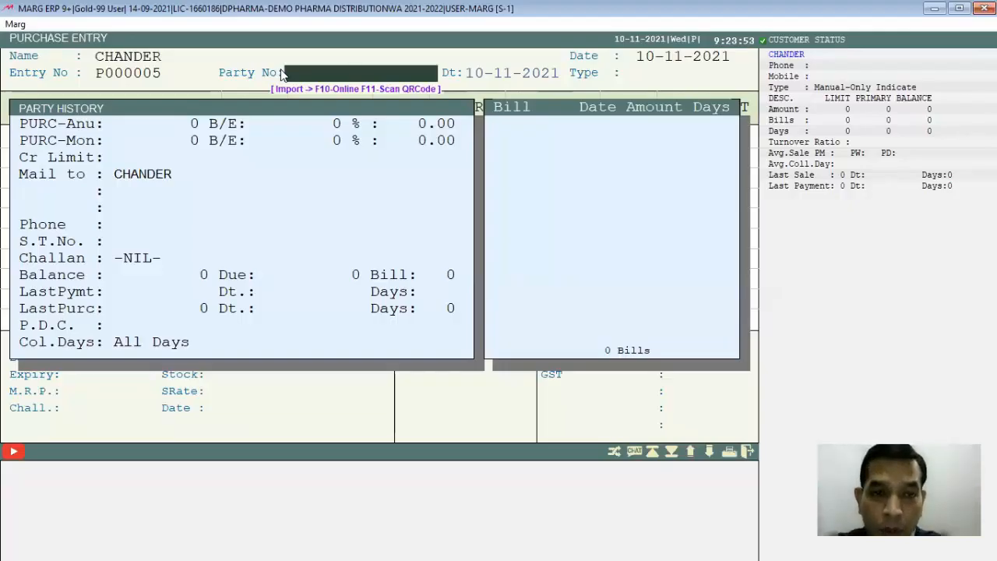
type("A10")
key("Return")
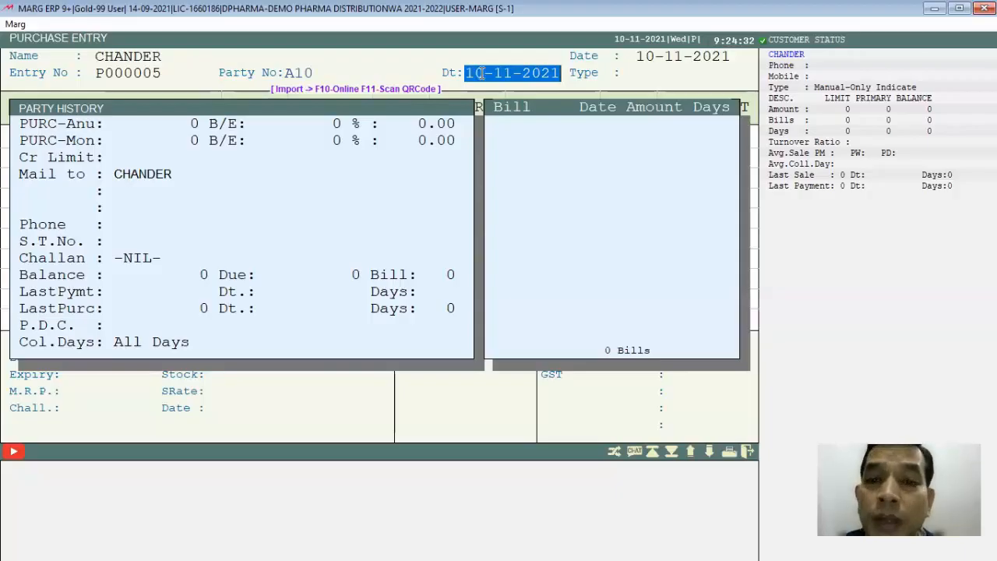
key("Return")
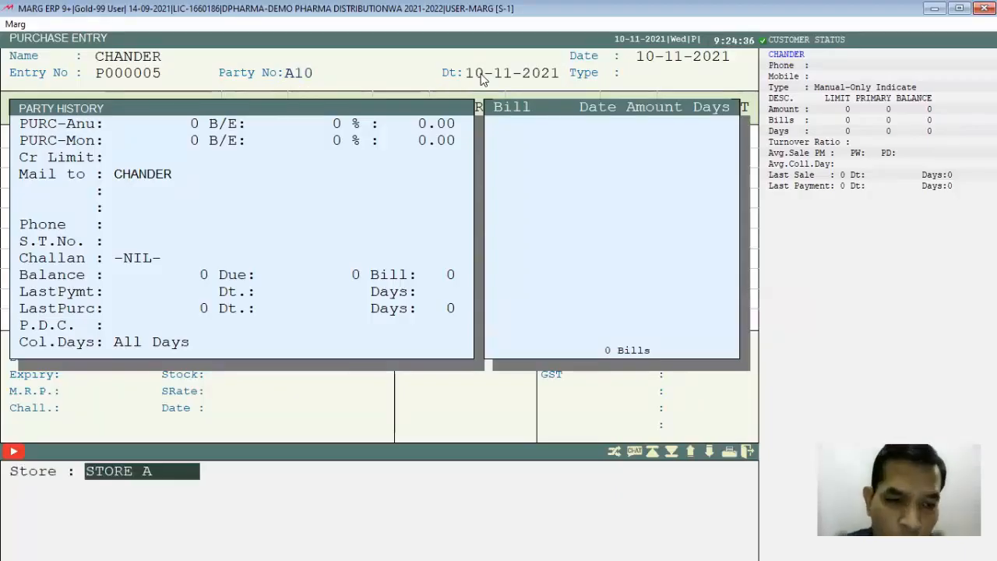
key("Return")
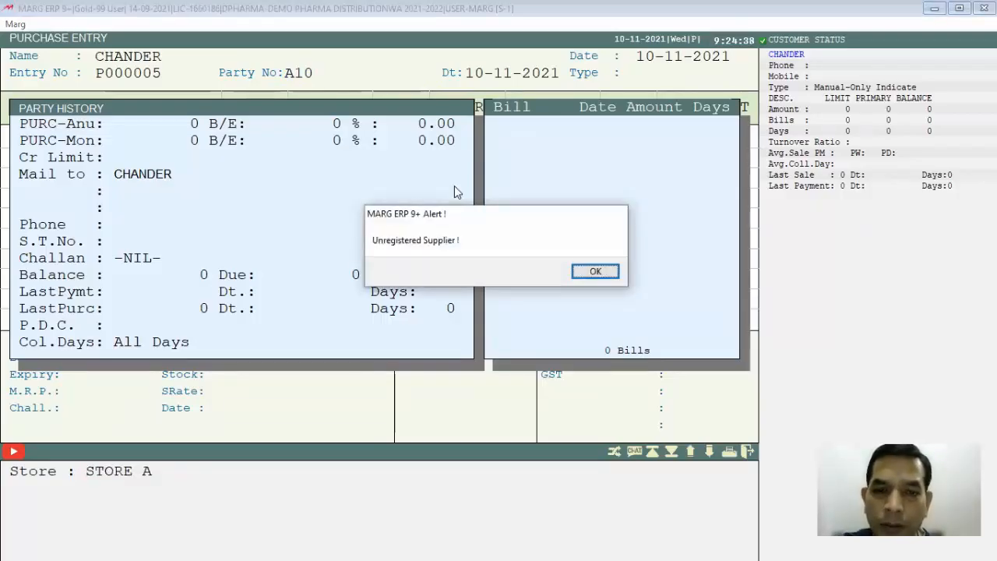
key("Return")
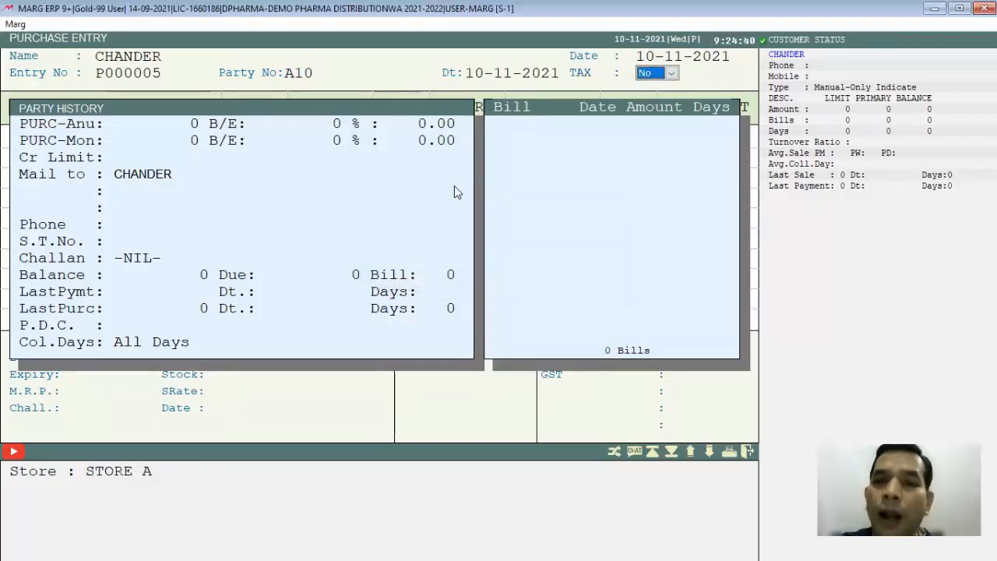
- Keep the purchase bill's TAX option at No and add CROCIN 600 as its first product
key("Return")
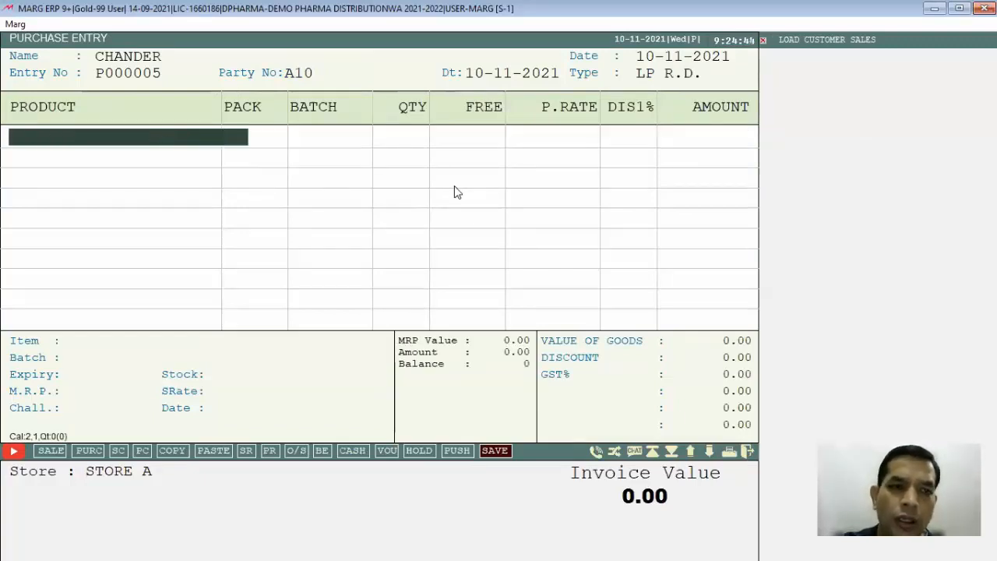
key("Return")
key("Escape")
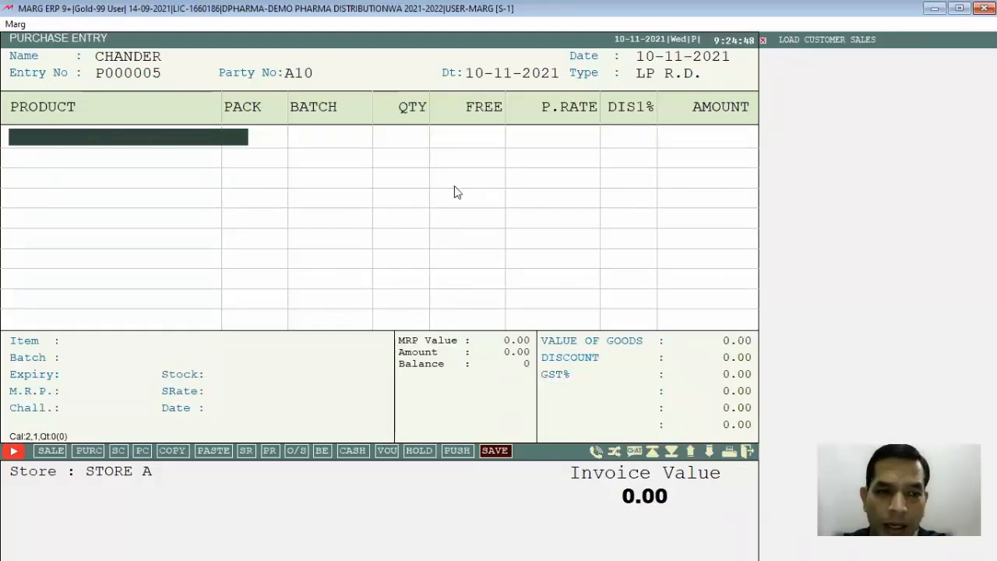
key("Return")
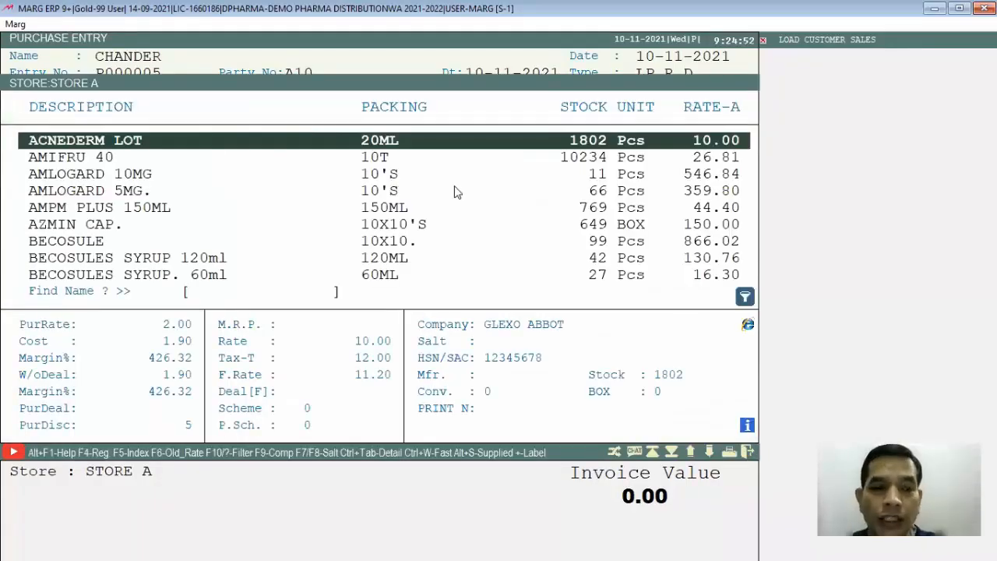
type("CRO")
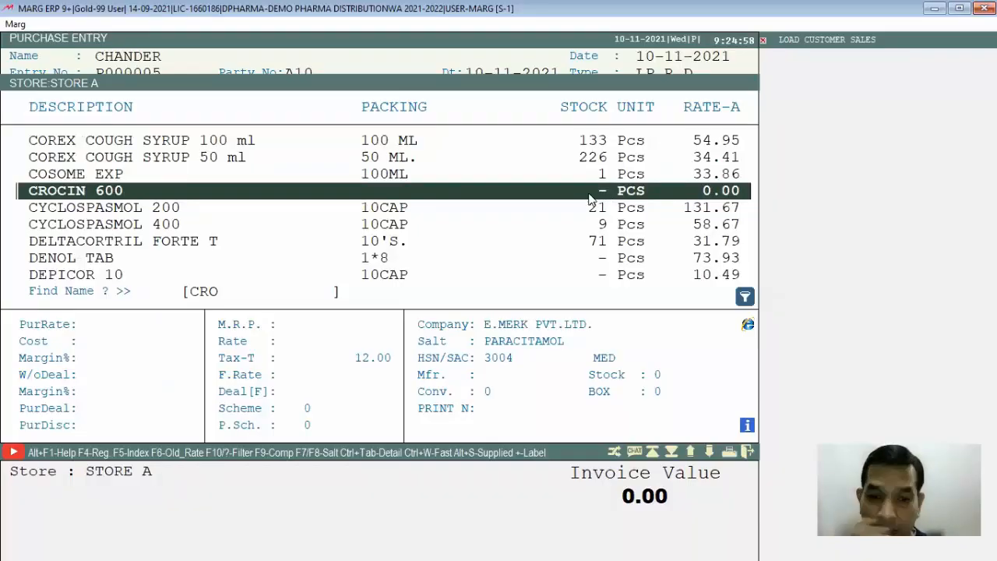
key("Return")
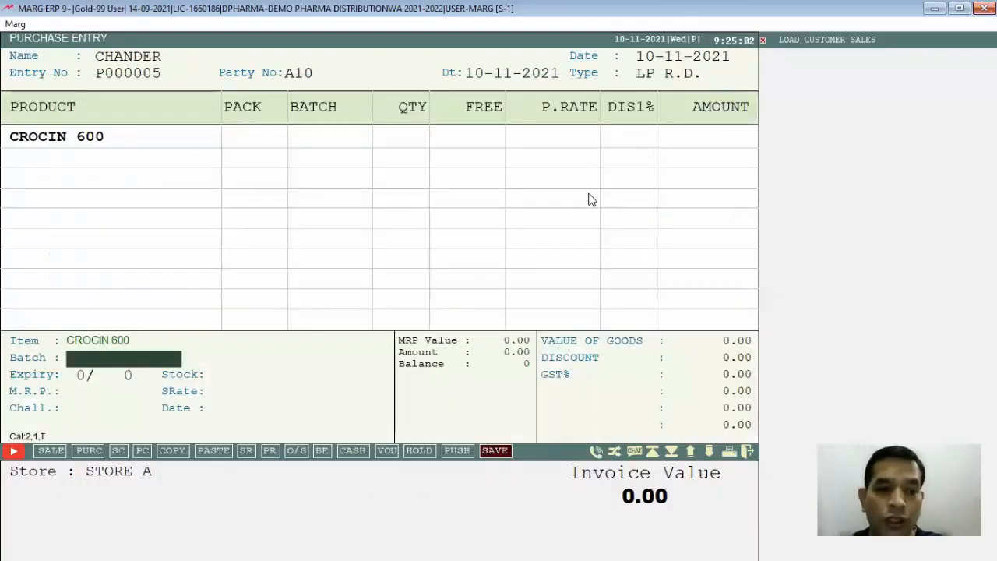
- Enter batch CR1 with expiry 4/24 for the CROCIN 600 line
type("CR")
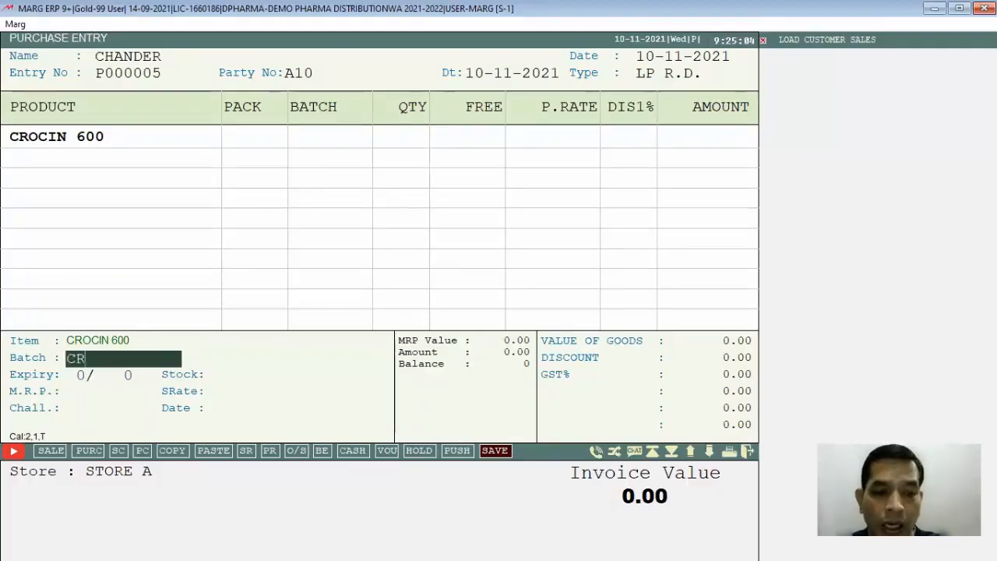
type("1")
key("Return")
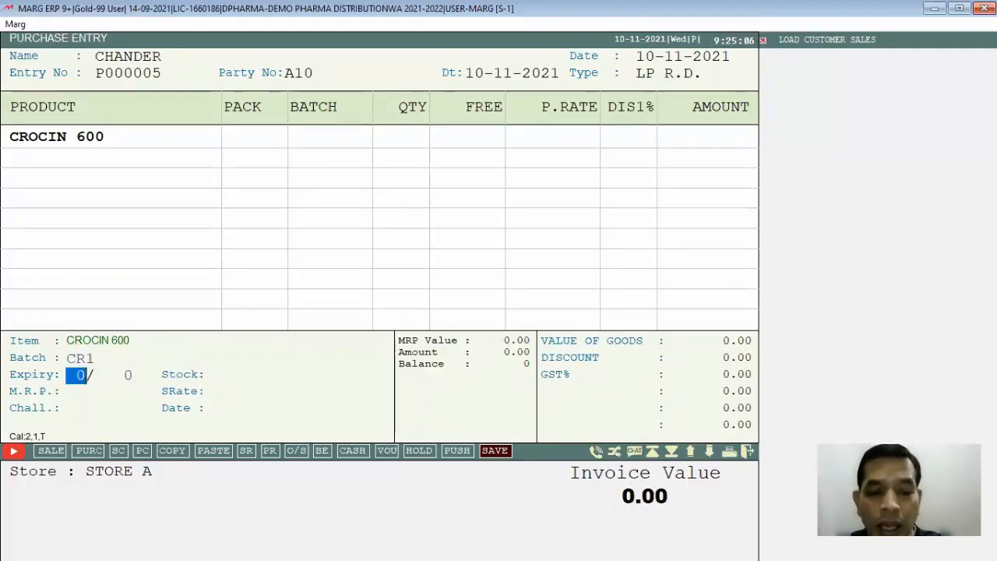
type("424")
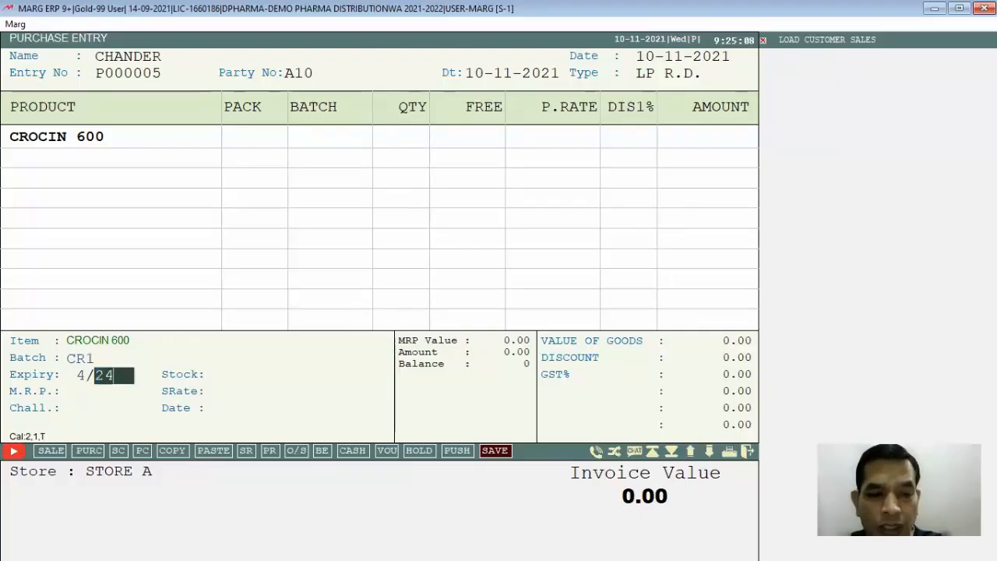
key("Return")
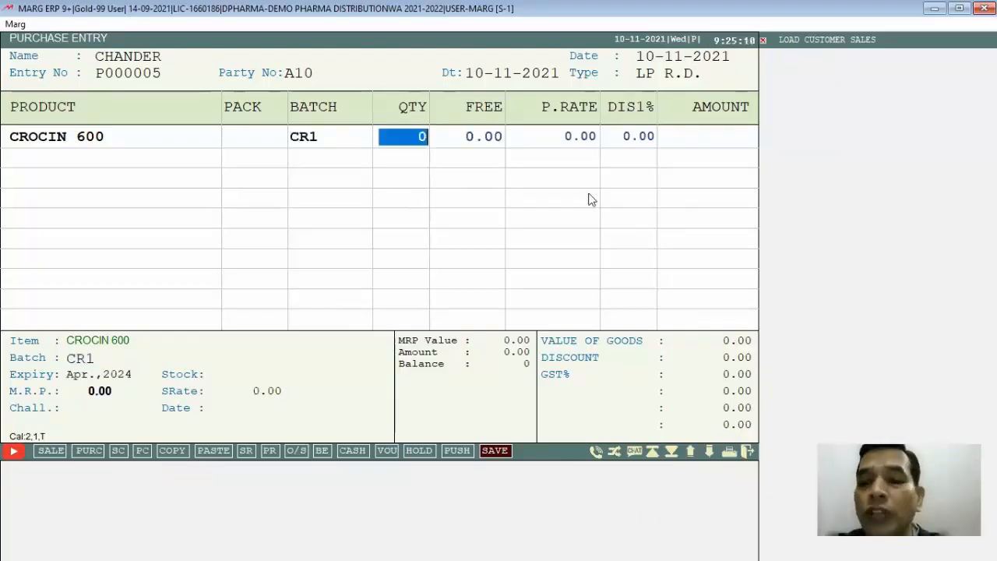
- Set the CROCIN 600 line to quantity 30 and purchase rate 5.00, with no free quantity or discount
type("30")
key("Return")
key("Return")
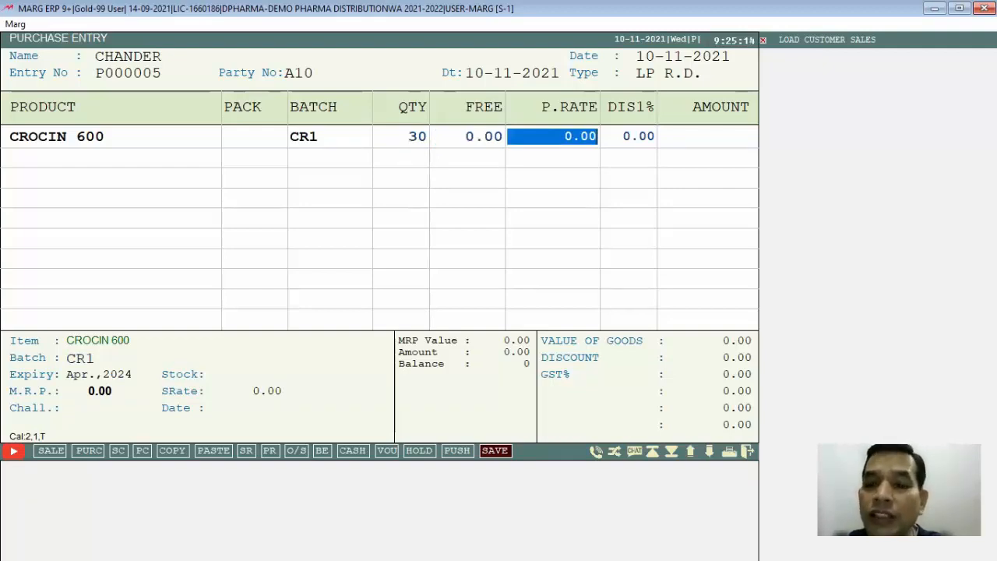
type("5")
key("Return")
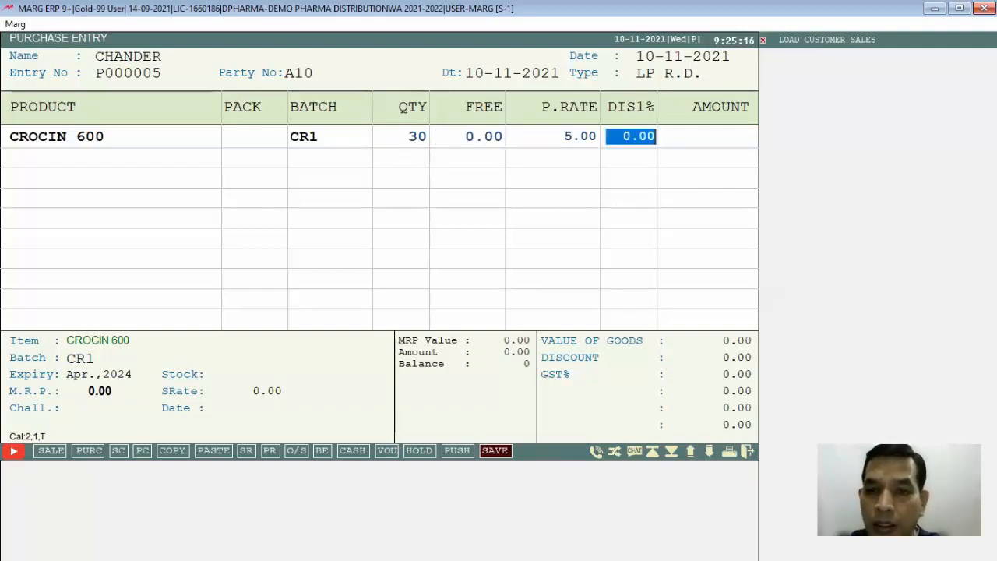
key("Return")
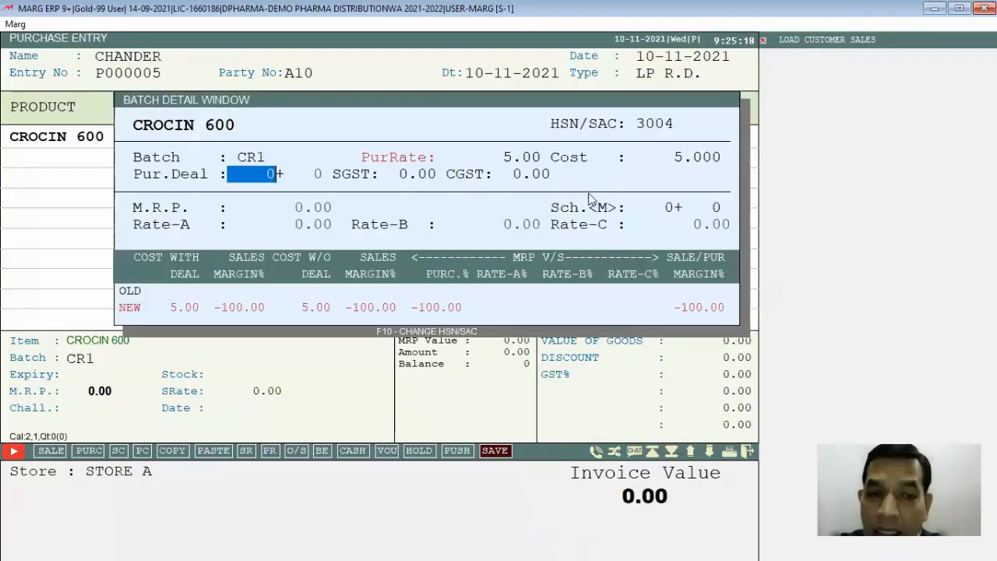
- In the CROCIN 600 batch details, leave the purchase deal at zero and set M.R.P. to 7.00 and Rate-A to 6
key("Return")
key("Return")
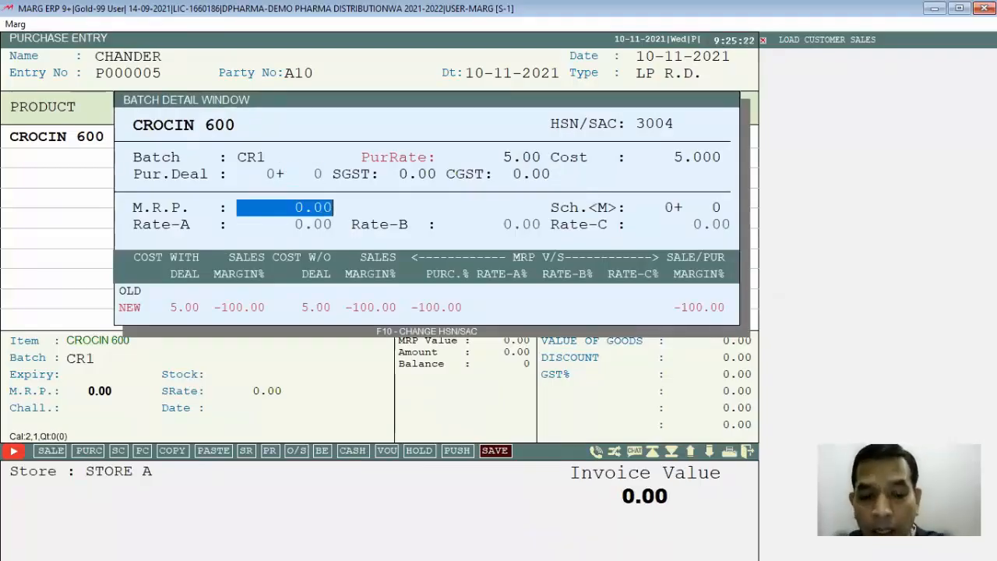
type("7.")
key("Return")
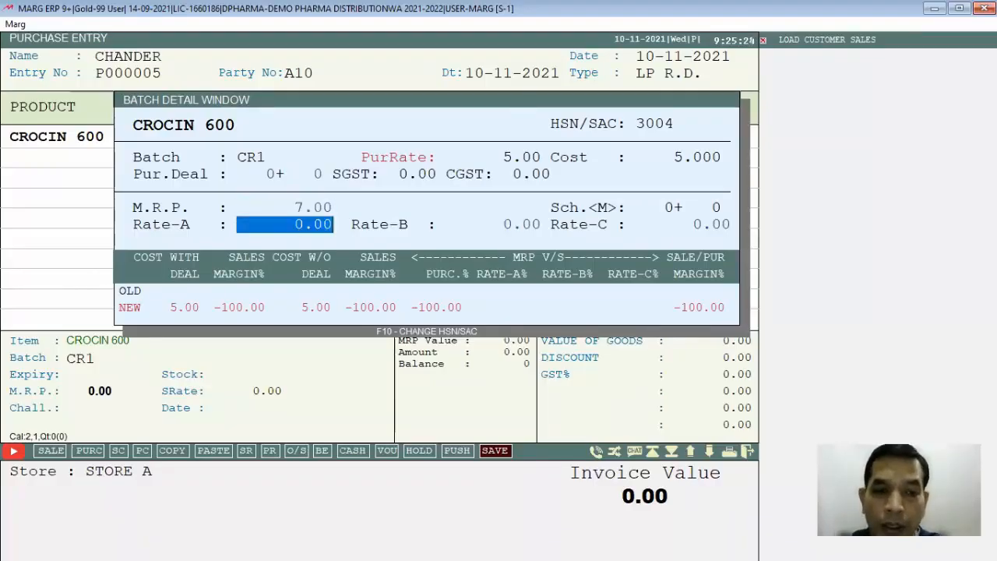
type("6")
key("Return")
key("Return")
key("Return")
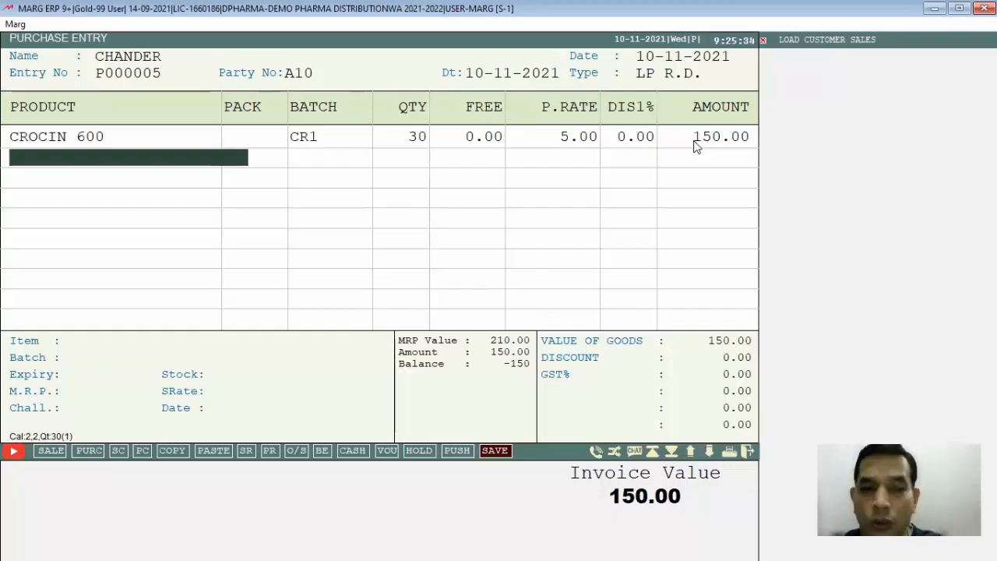
- Finish the bill's item entry without changing the scheme, and decline the tax summary and rate checks
key("Return")
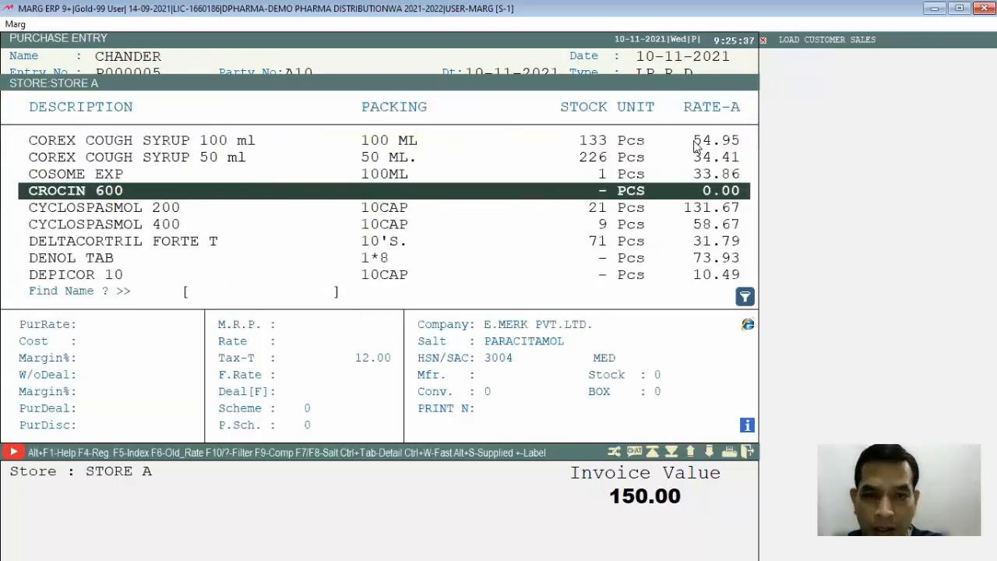
key("Escape")
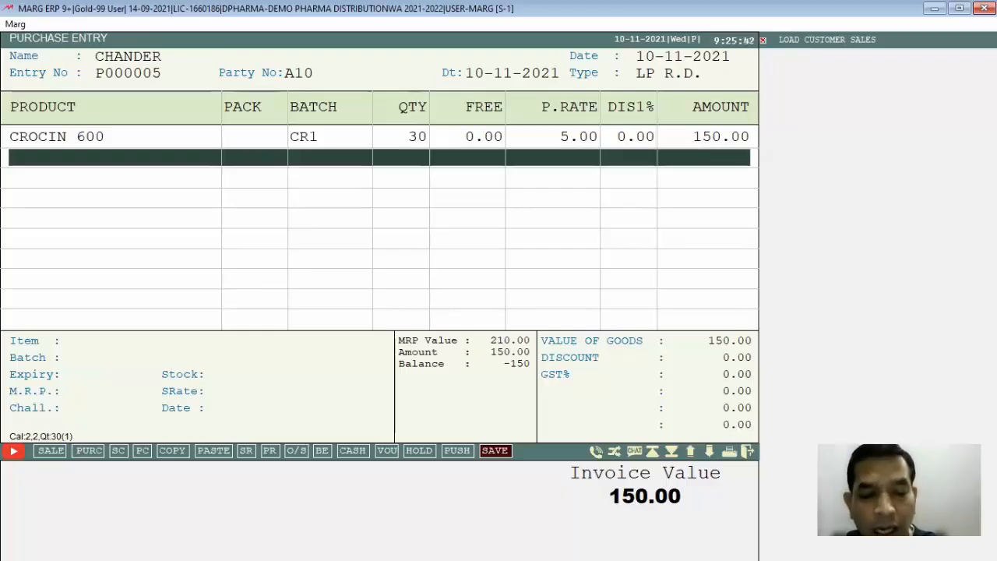
key("Escape")
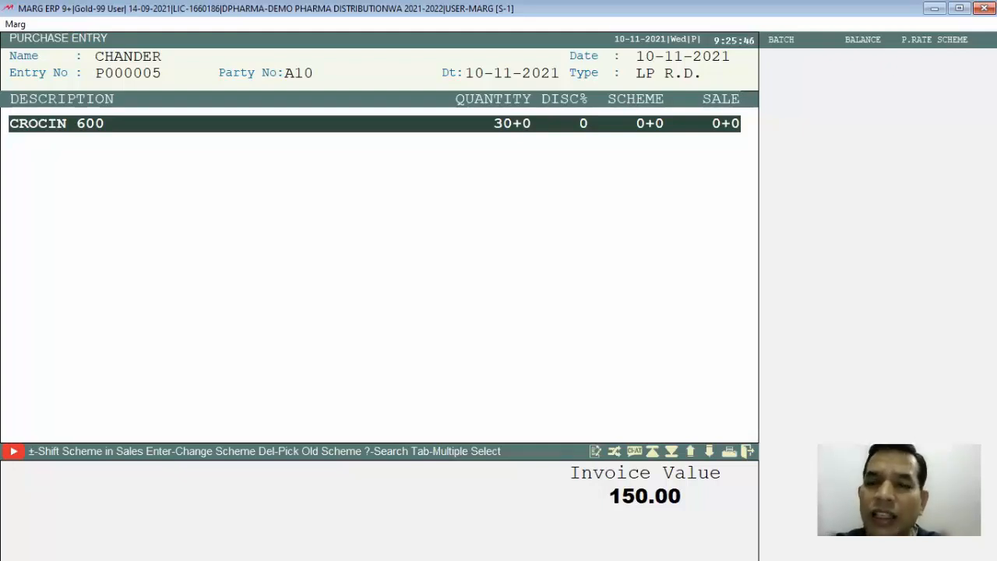
key("Escape")
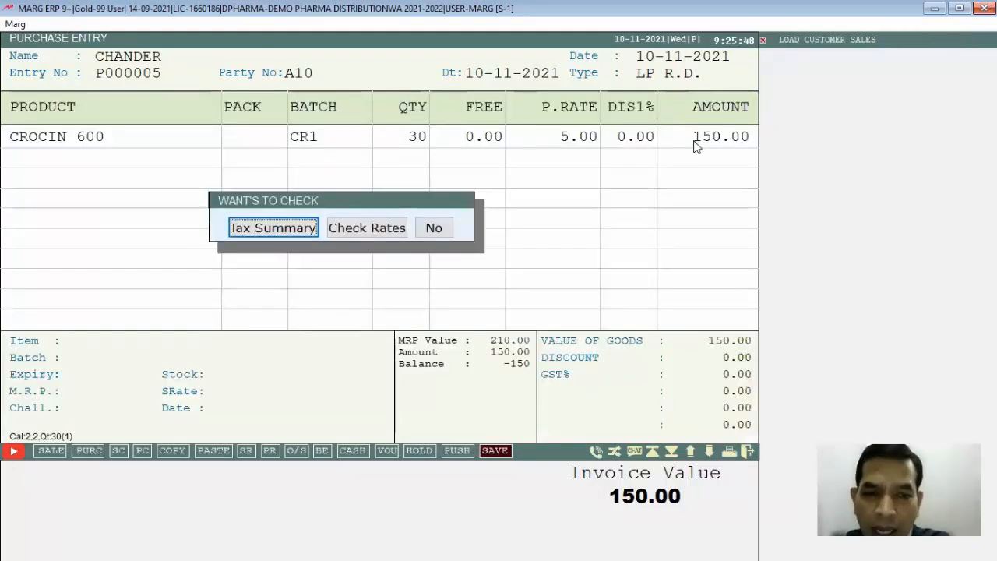
key("Right")
key("Right")
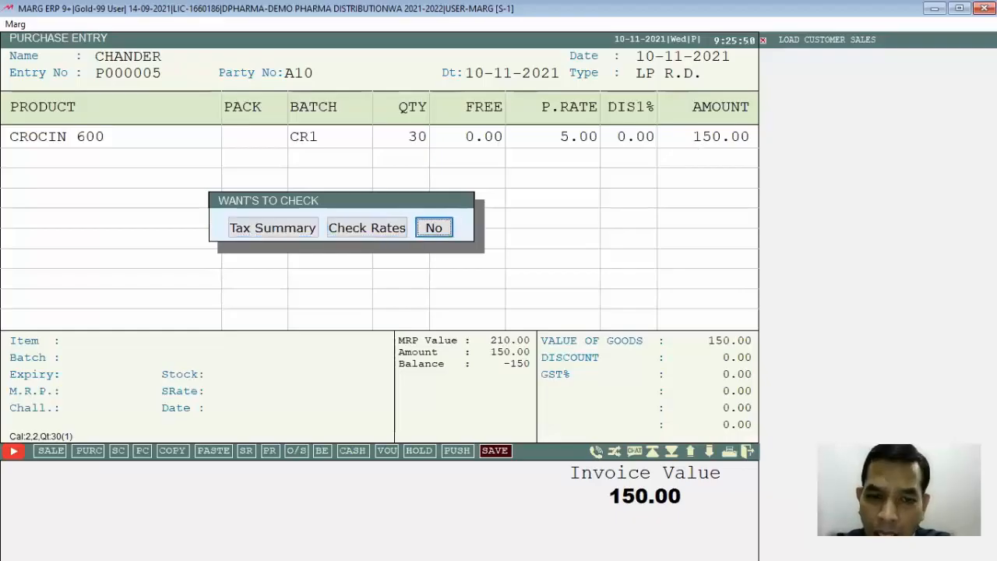
key("Return")
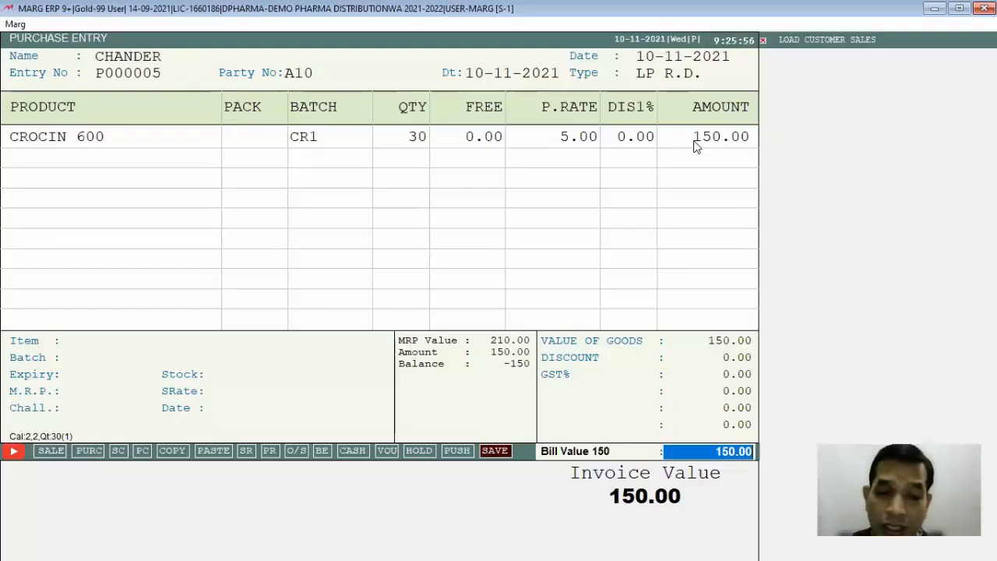
- Accept the bill value, keep cash paid and land cost at 0.00, save the purchase bill and leave purchase entry
key("Return")
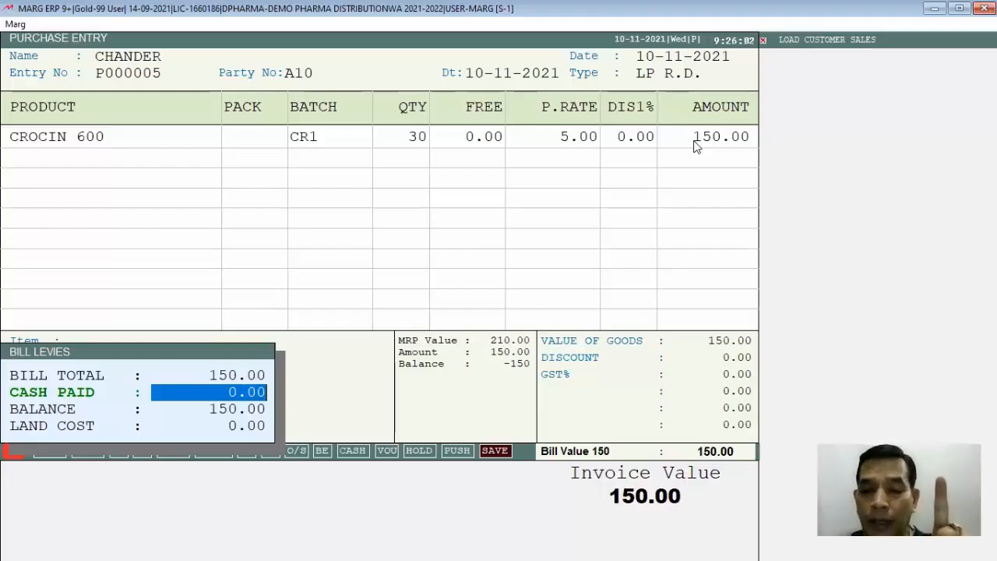
key("Return")
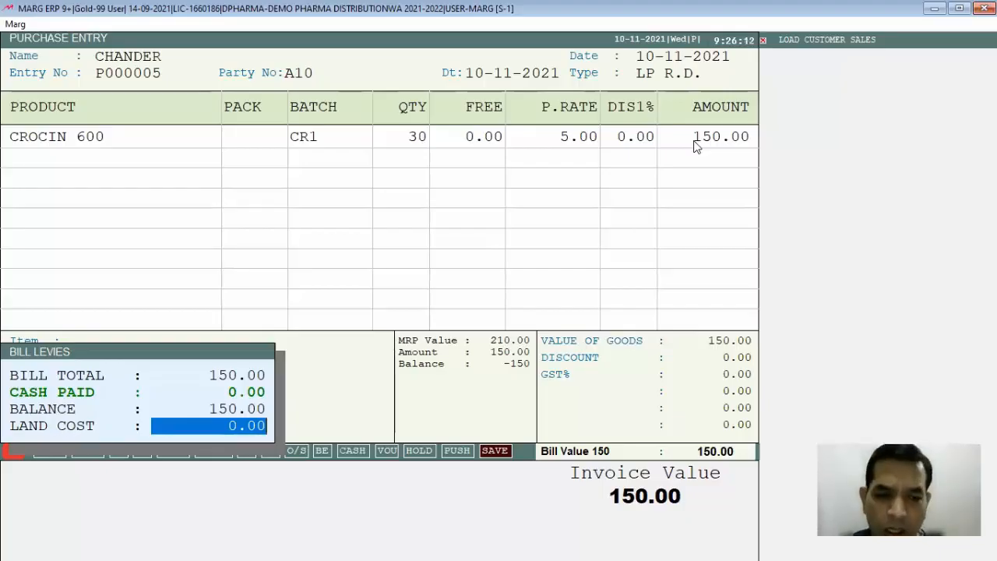
key("Return")
key("Return")
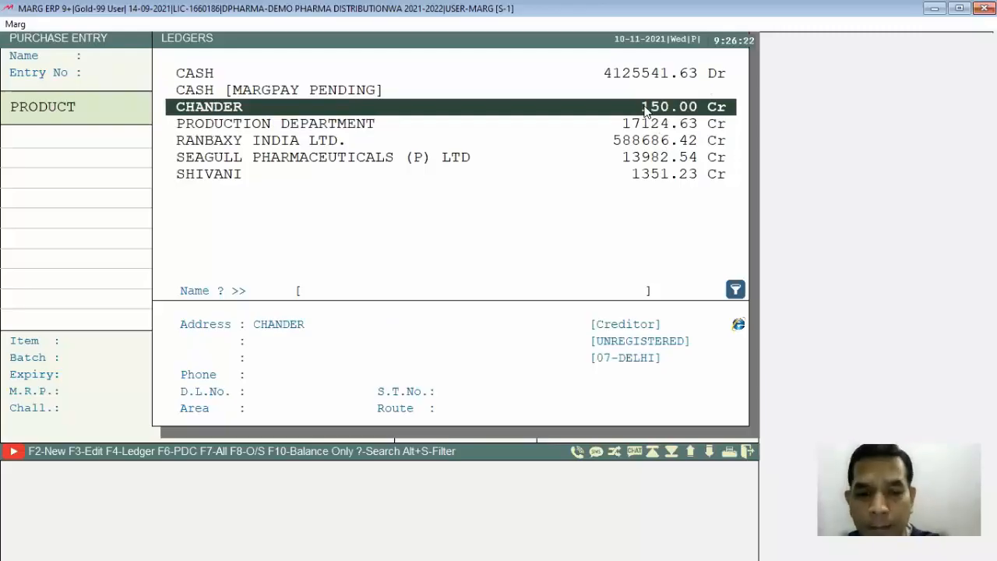
key("Escape")
key("Escape")
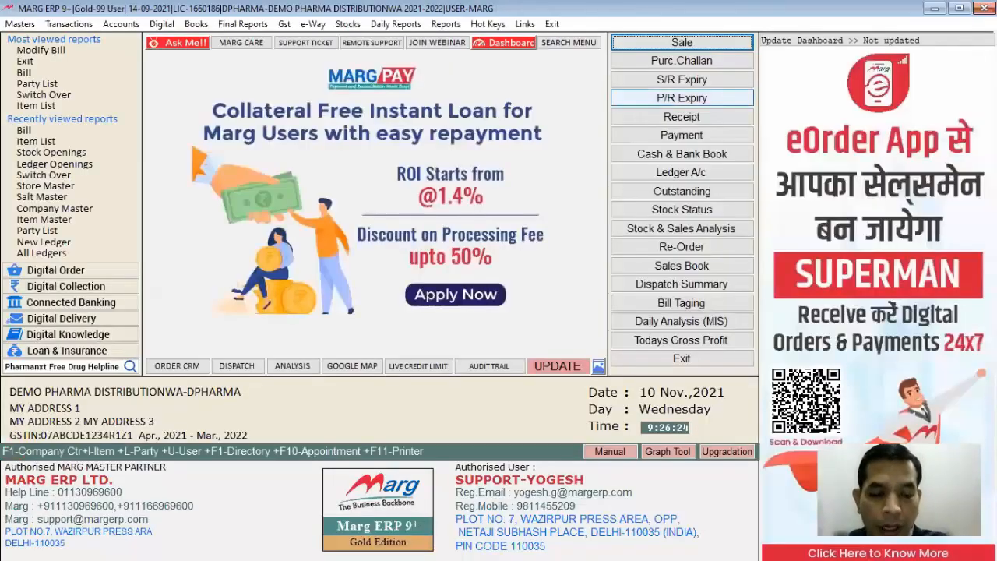
- Look up CROCIN 600 in the item list of STORE A
key("alt+n")
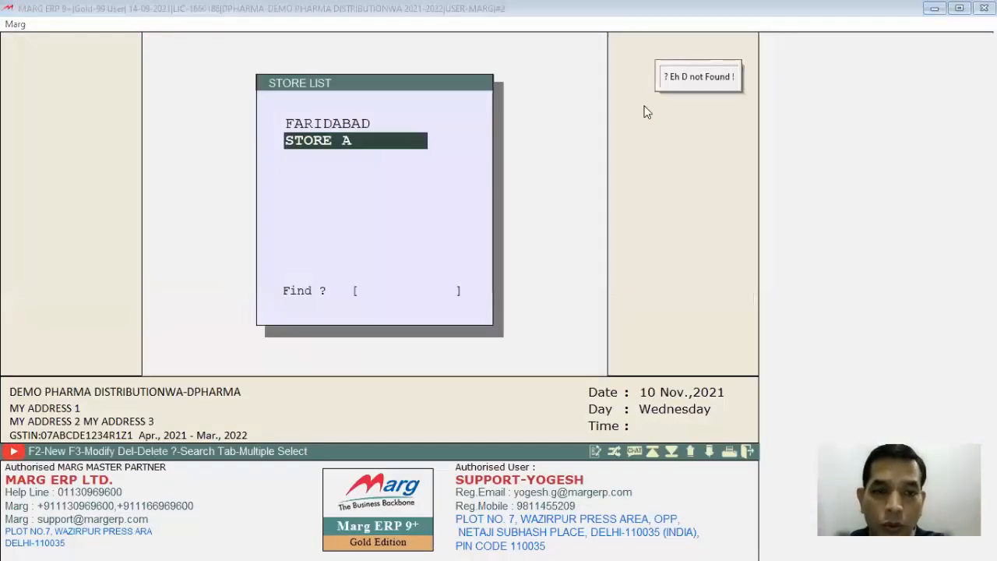
key("Return")
type("DOLO")
key("Return")
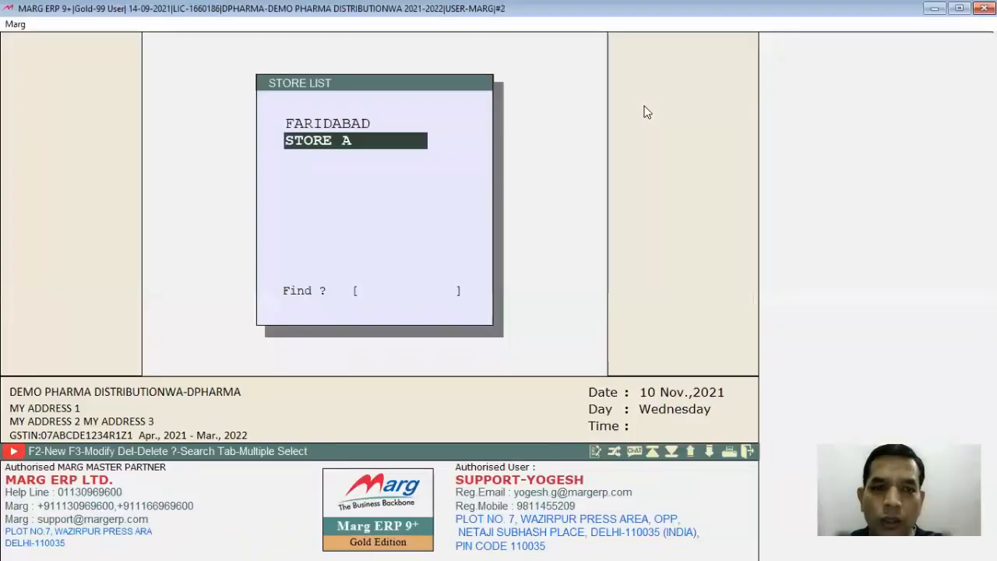
key("Return")
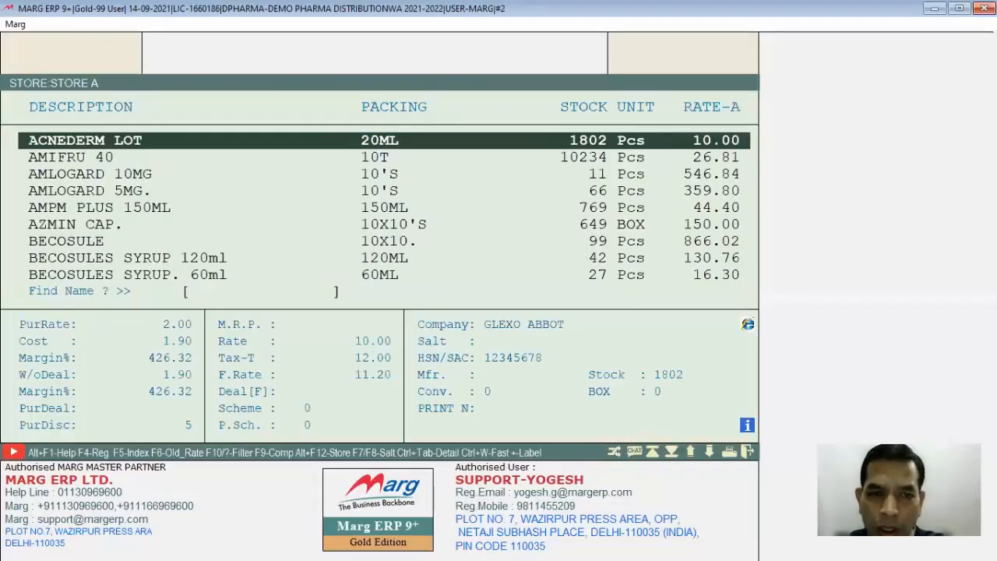
type("CRO")
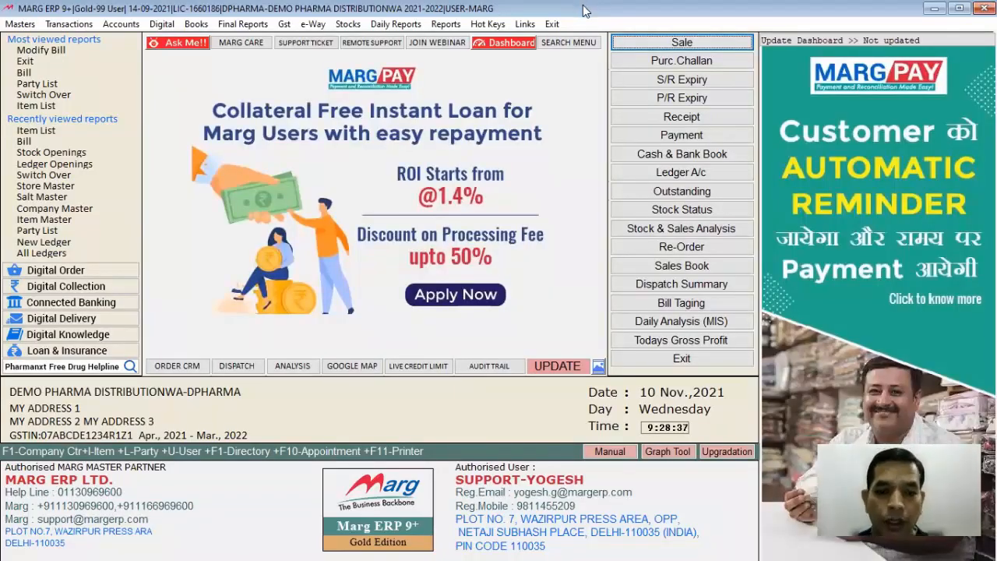
- Start a new sale bill dated 10-11-2021 and bring up its customer ledger list
left_click(88, 28)
mouse_move(187, 44)
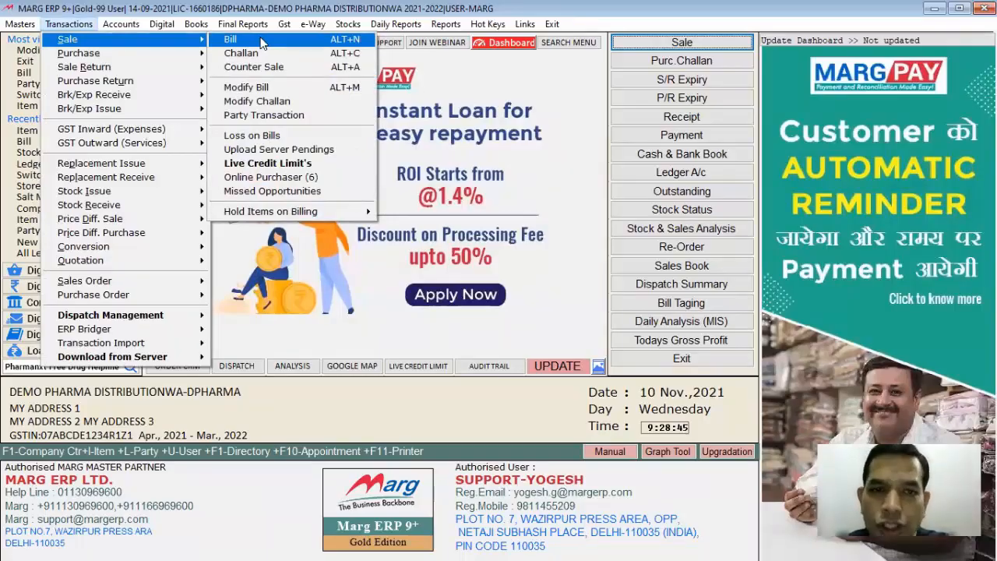
left_click(331, 10)
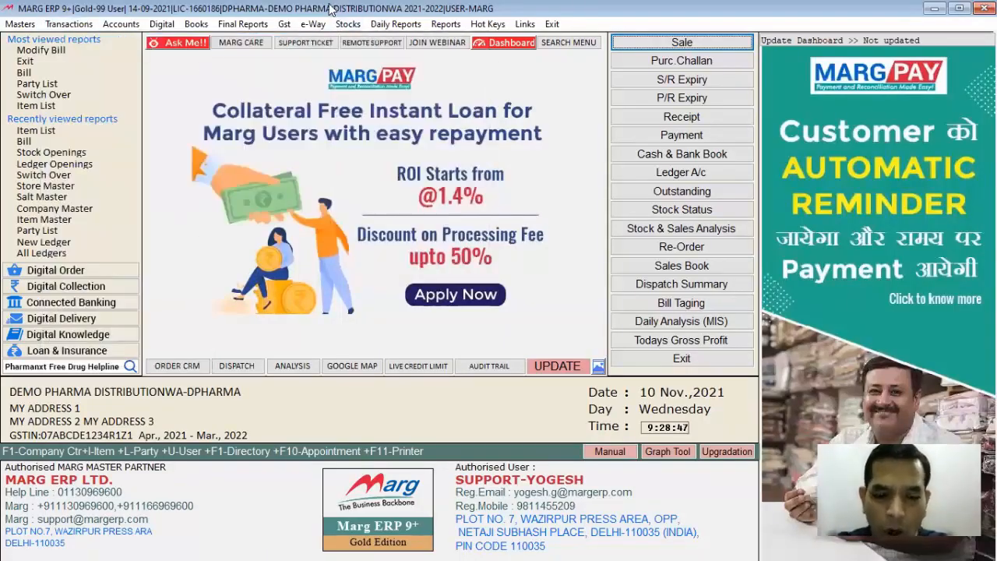
key("Return")
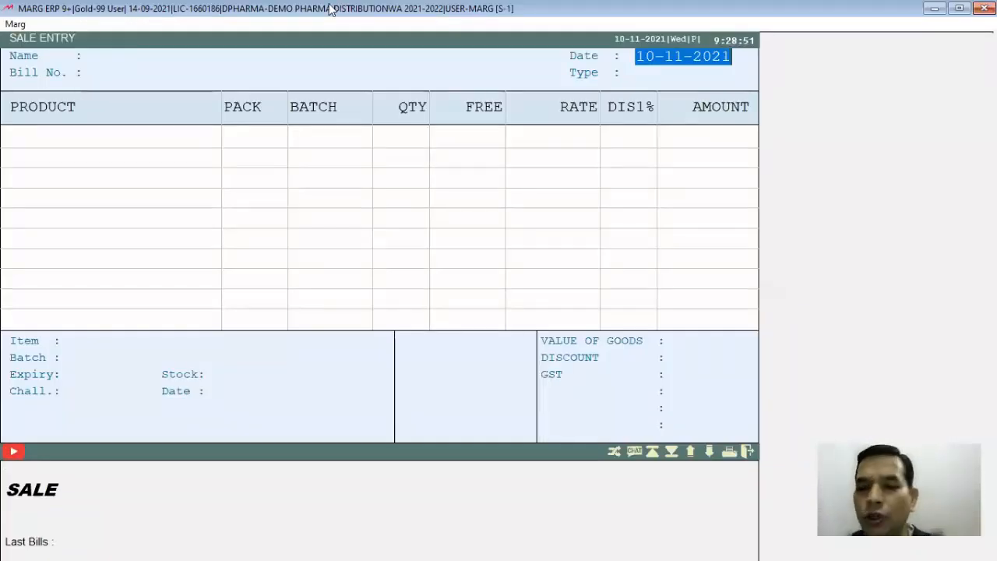
key("Return")
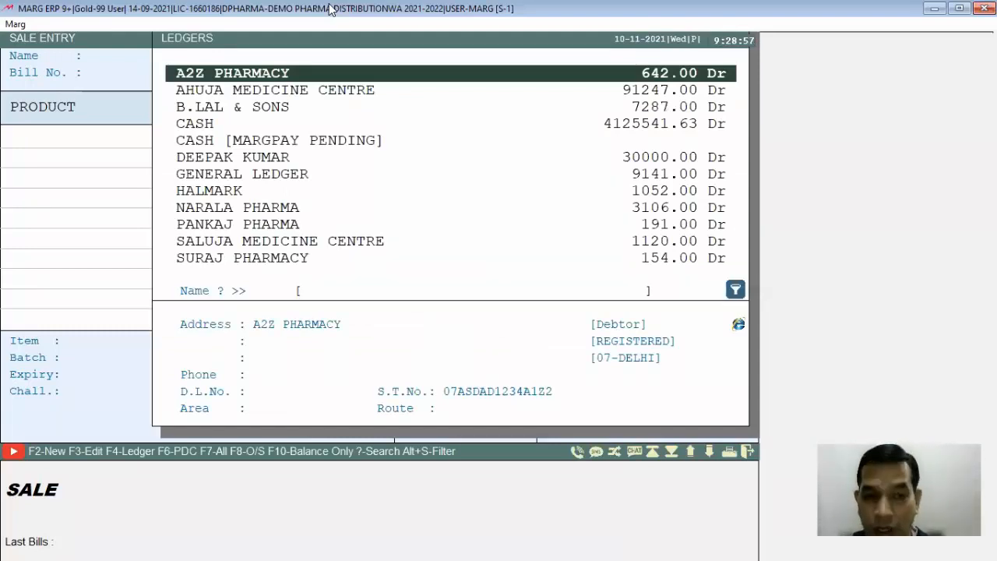
- Create a ledger in the customer's name under SUNDRY DEBTORS, keep the opening balance at 0.00 and save it
key("F2")
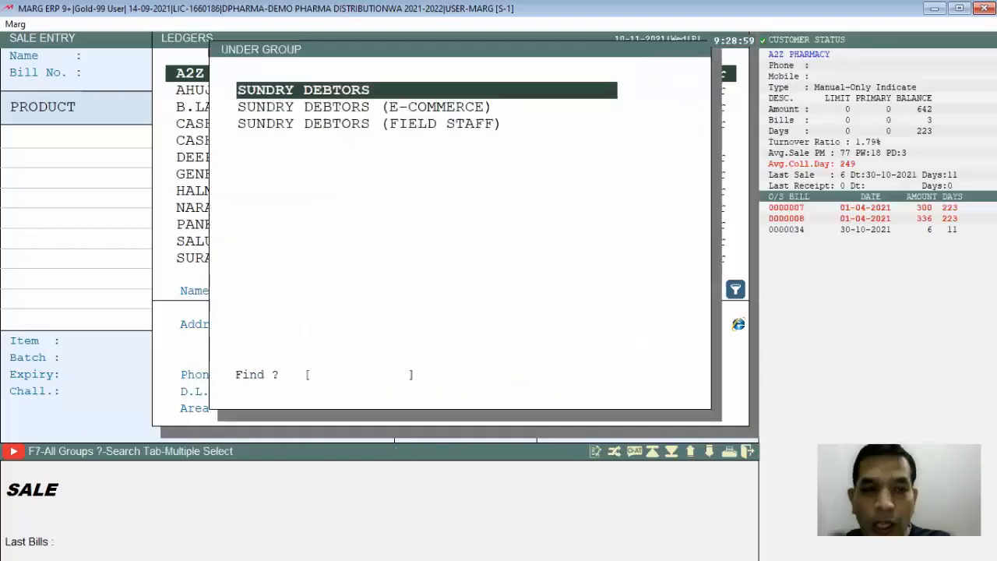
key("Return")
type("DEVENDER")
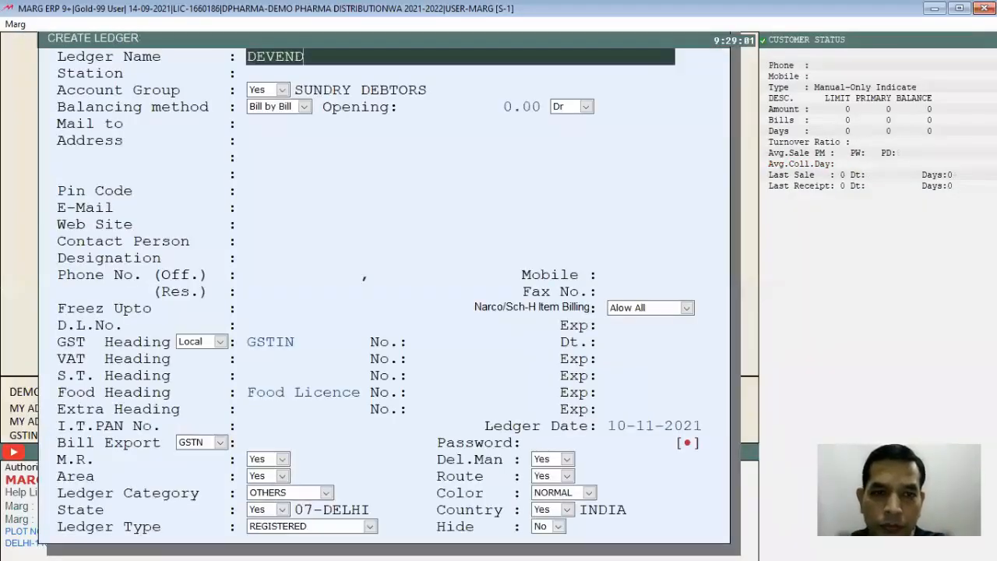
key("Return")
key("Return")
key("Return")
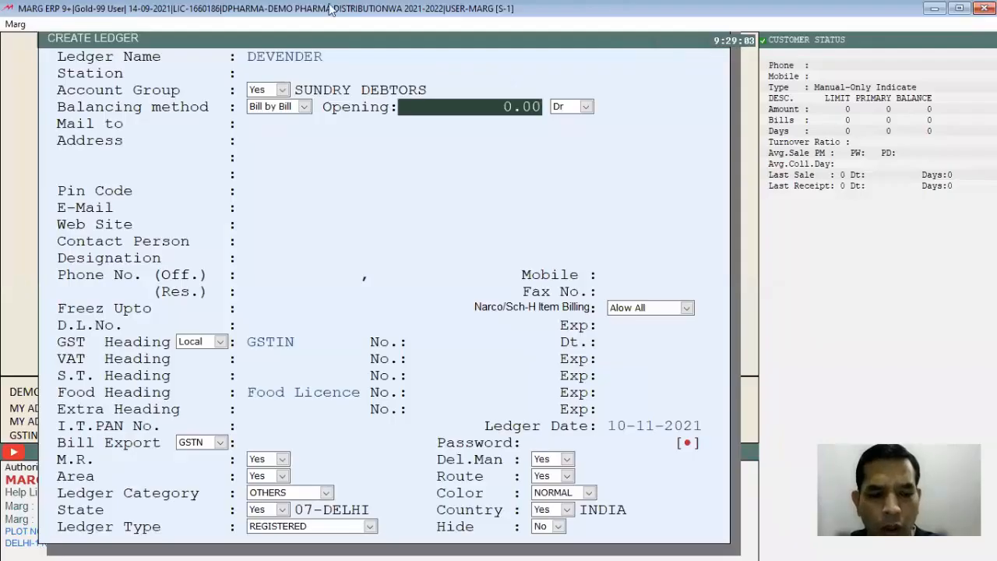
key("ctrl+w")
key("Escape")
- Select the new customer for the sale bill, leave the M.R. blank and accept STORE A
key("Return")
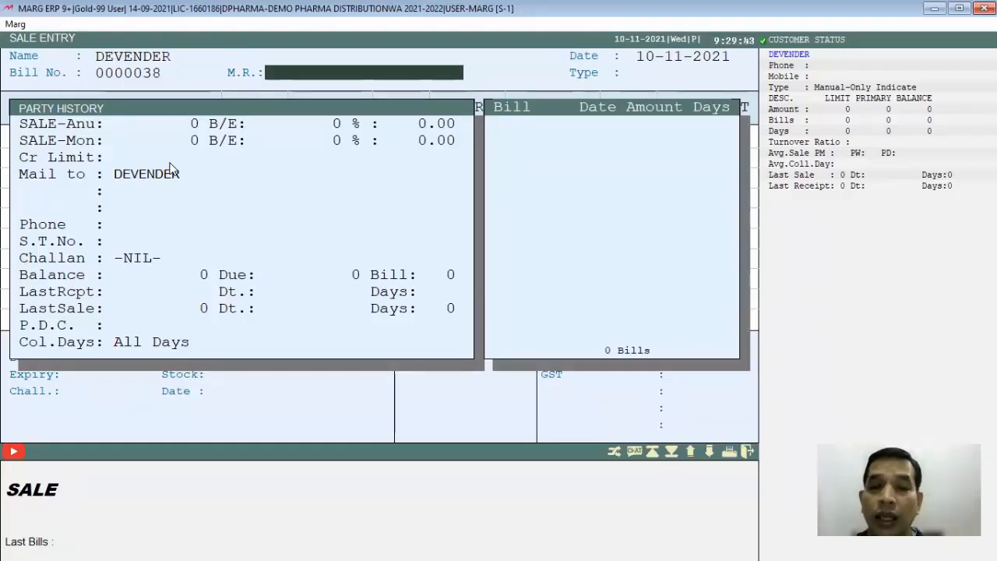
key("Return")
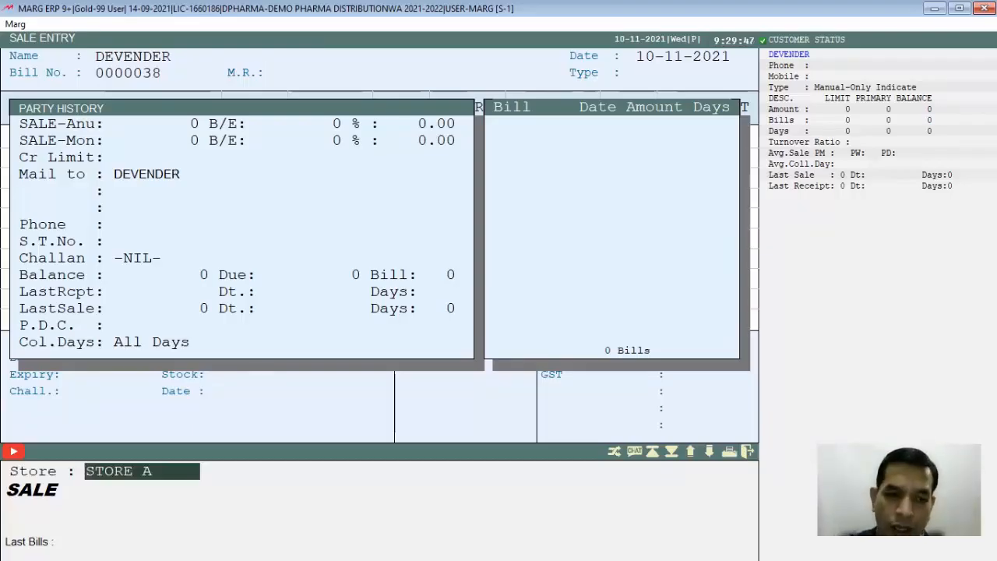
key("Return")
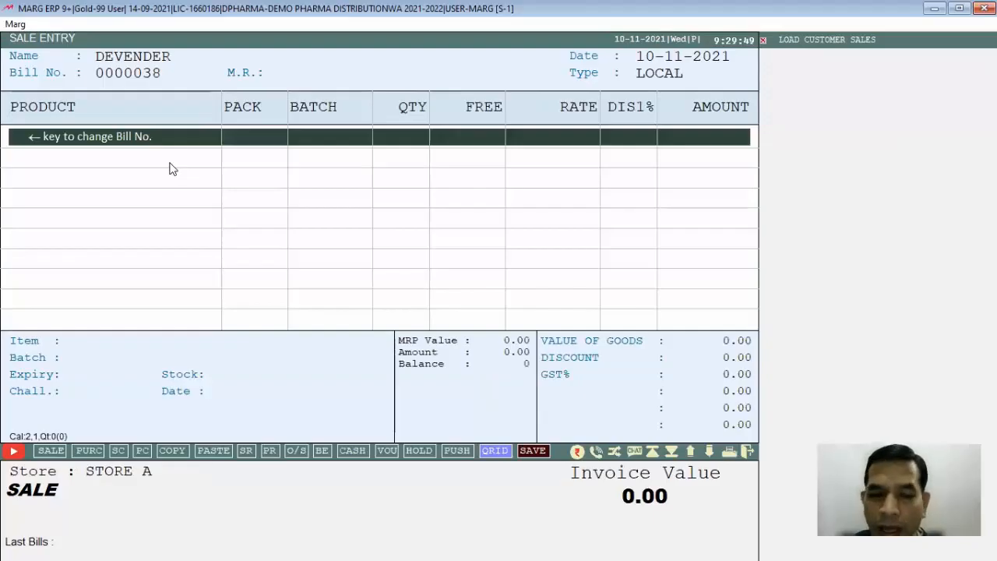
- Add CROCIN 600 from batch CR1 to the sale bill with a quantity of 7
key("Return")
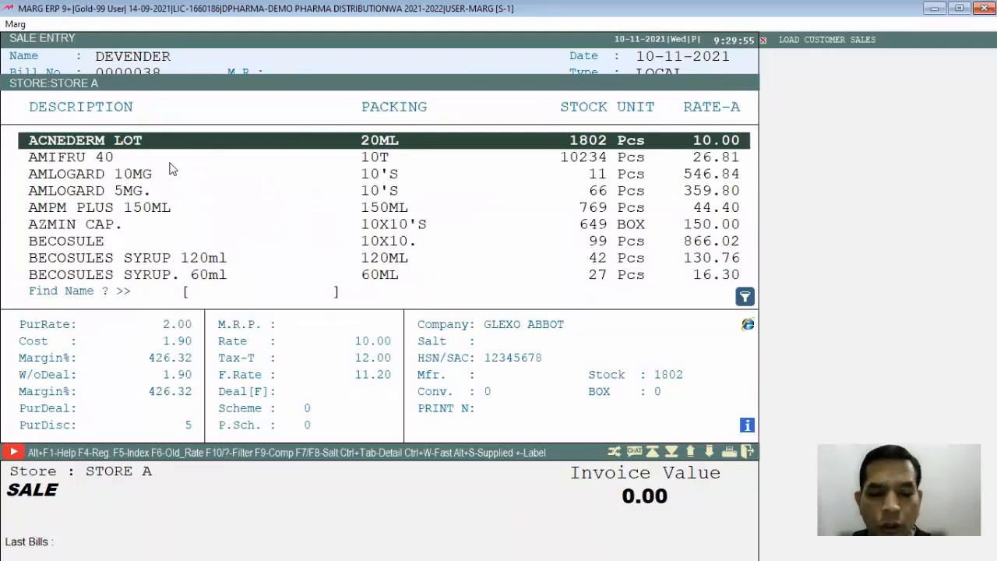
type("CRO")
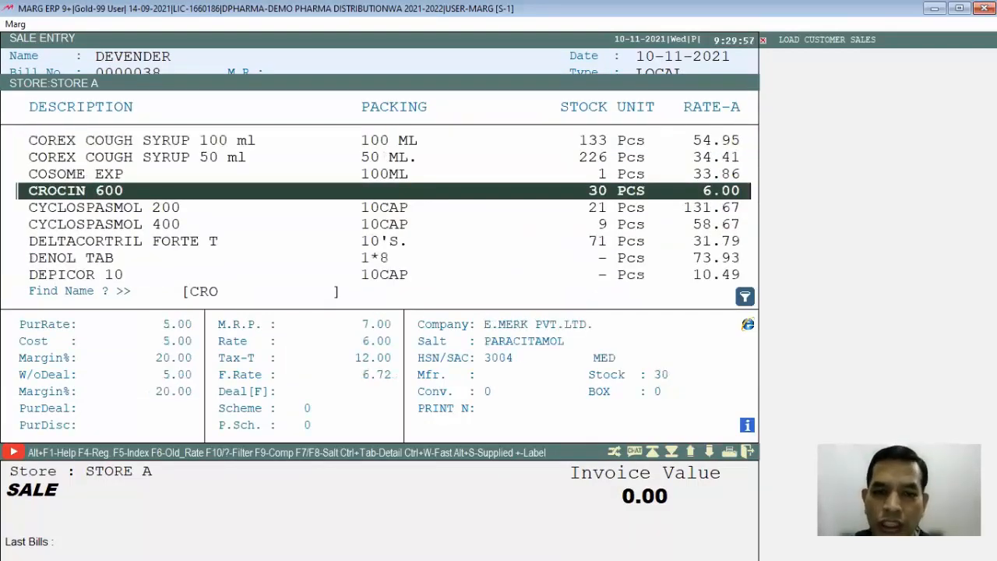
key("Return")
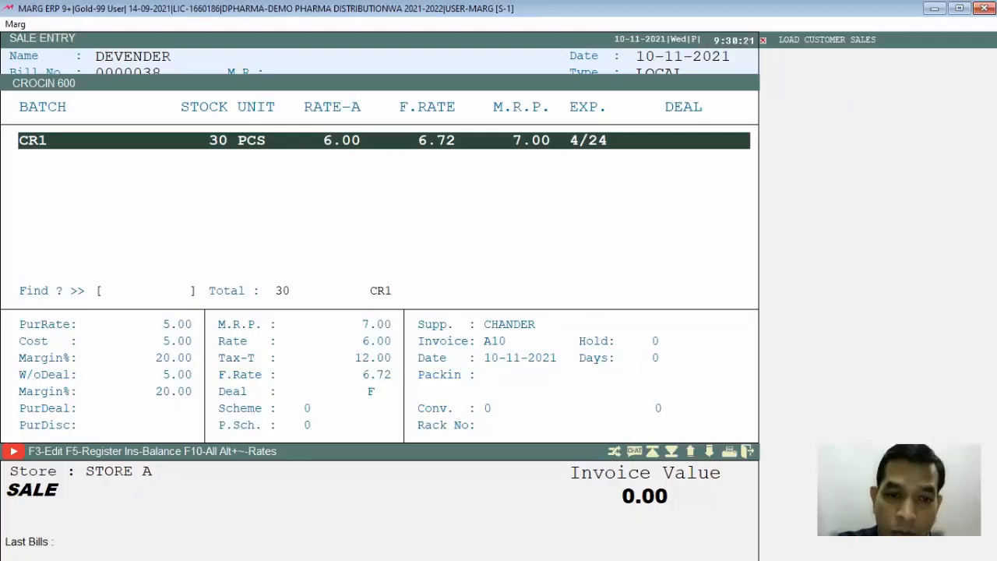
key("Return")
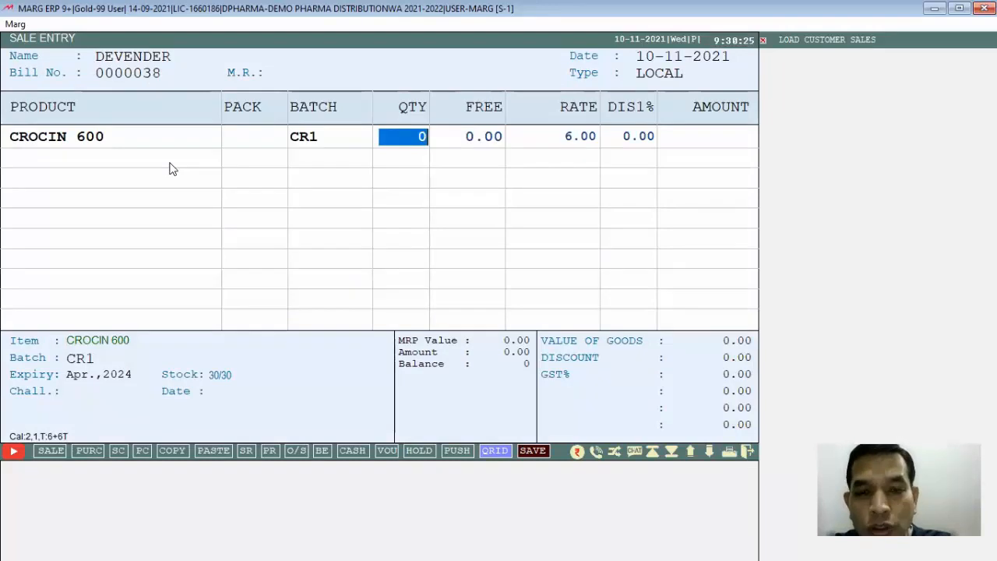
type("7")
key("Return")
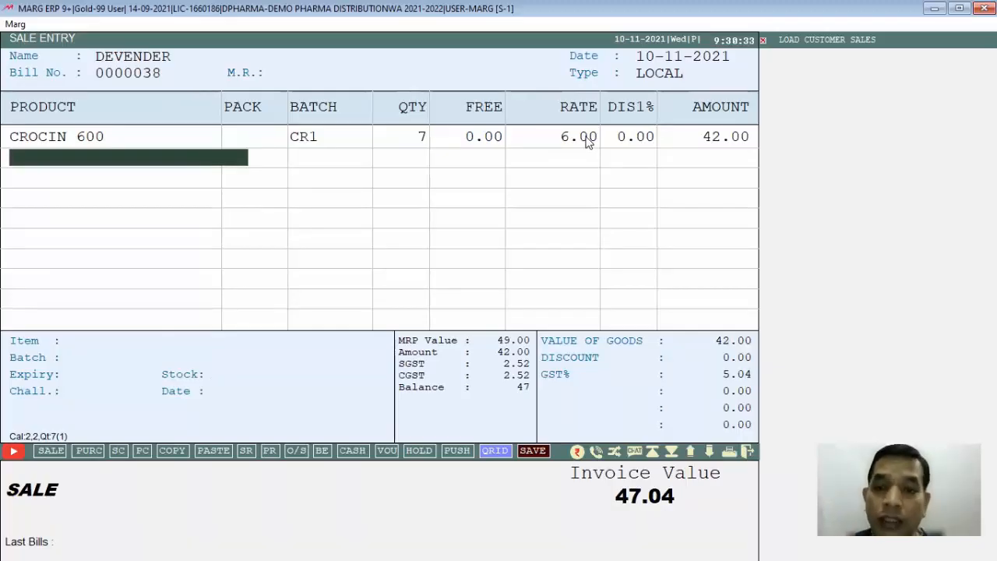
- Check the GST on the CROCIN 600 line by calculating 12% of 42 with the built-in calculator
left_click(705, 141)
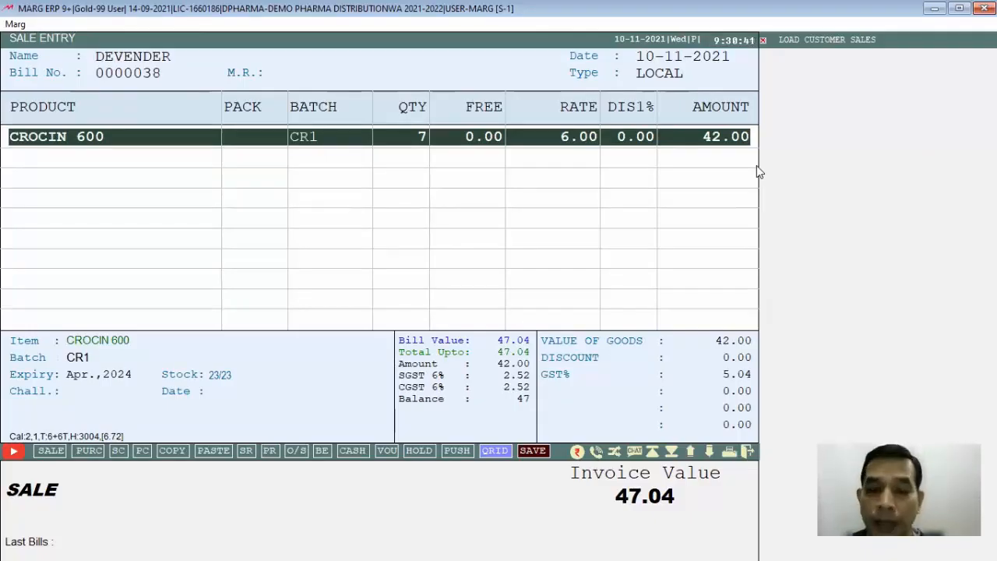
key("F12")
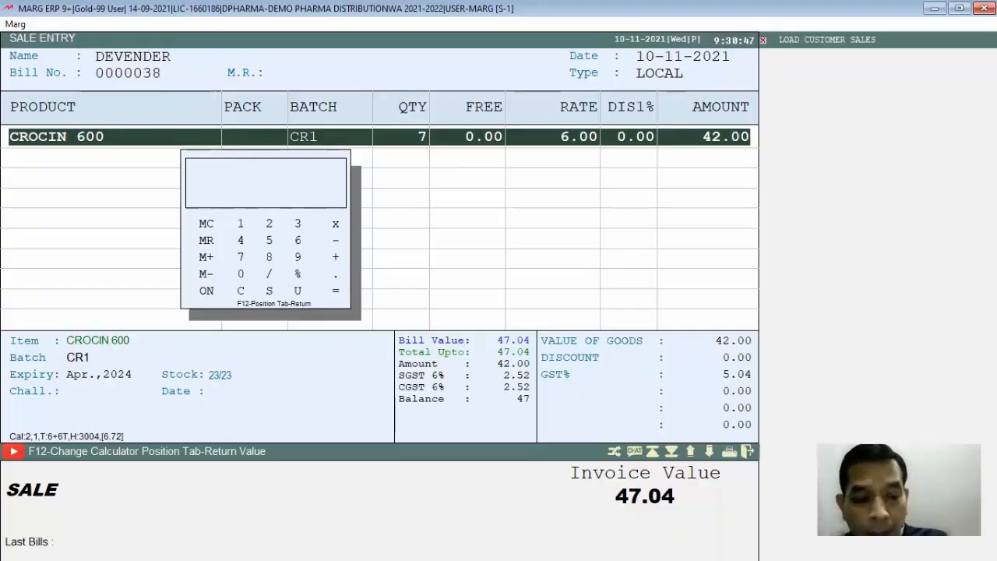
type("42")
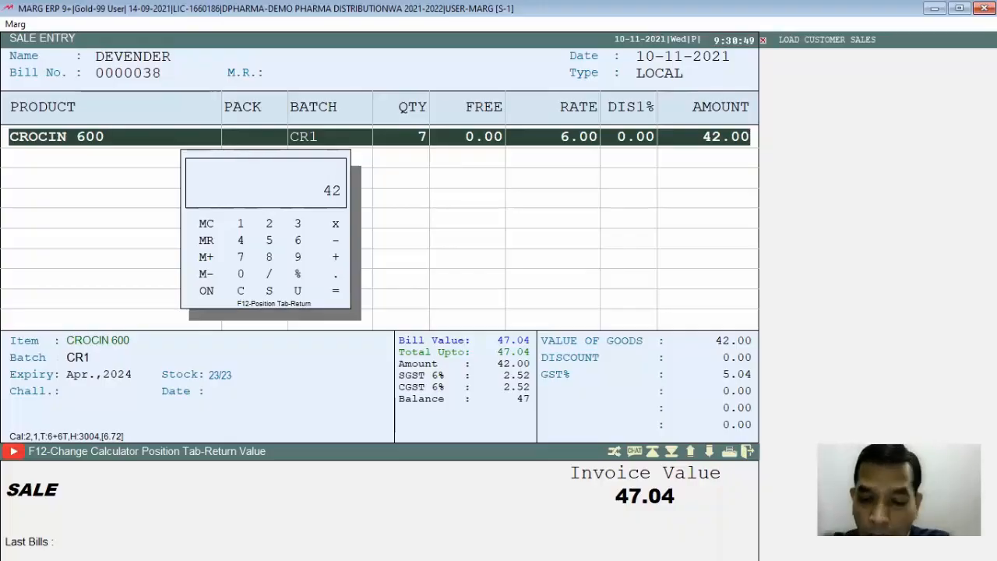
type("*12%")
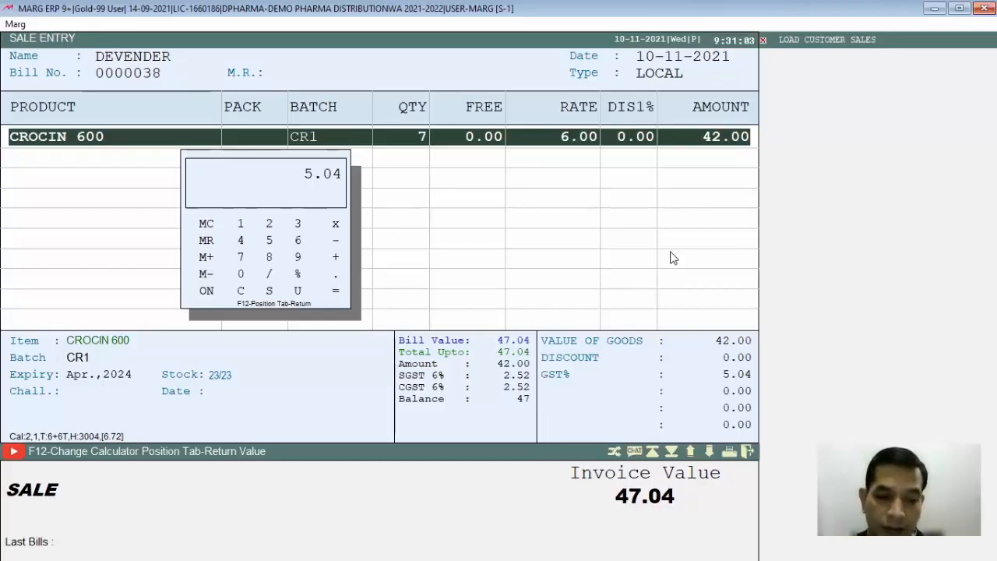
key("Escape")
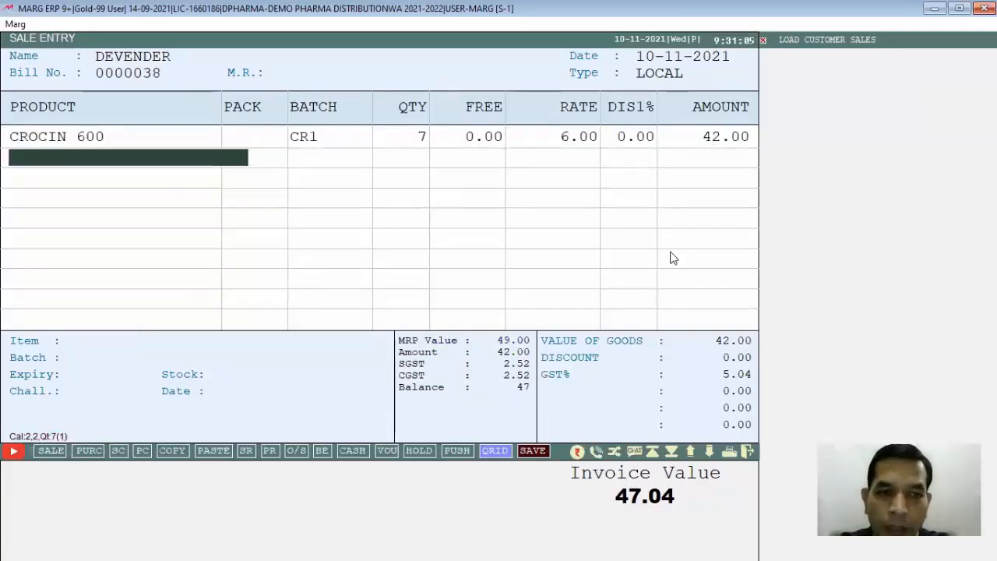
- Finish the item entry, keep cash received at 0.00, save the sale bill and preview its GST invoice
key("Return")
key("Escape")
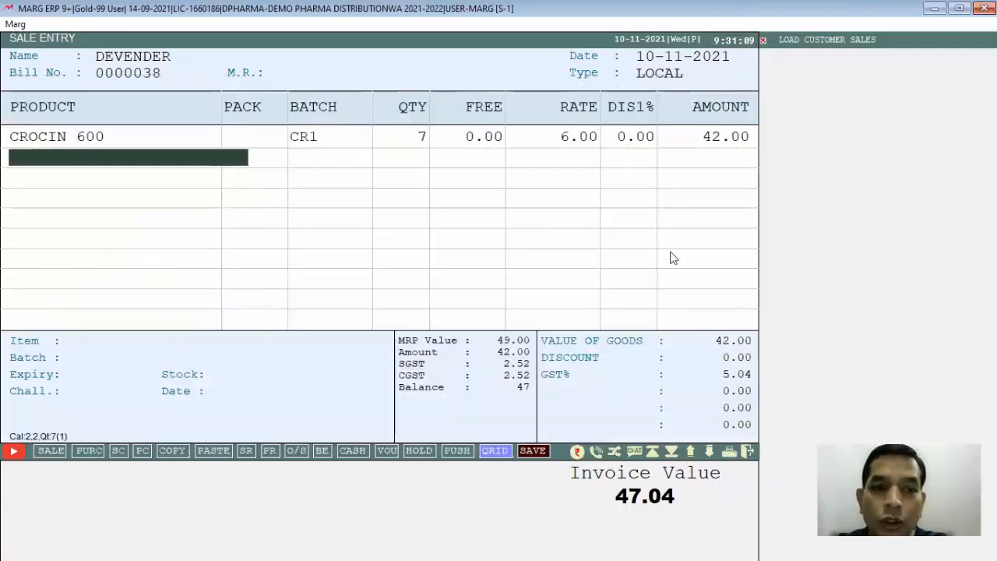
key("Escape")
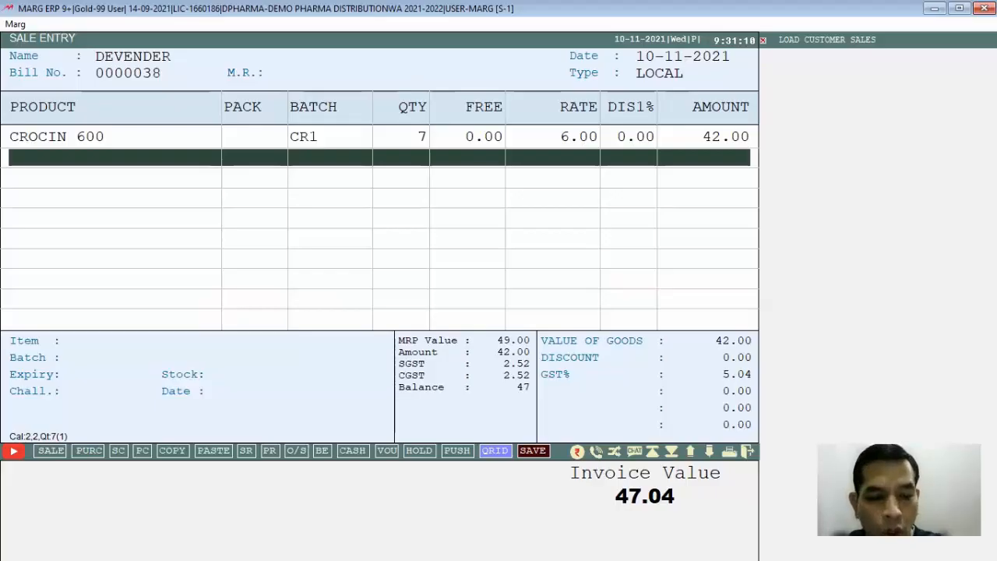
key("ctrl+w")
key("Right")
key("Return")
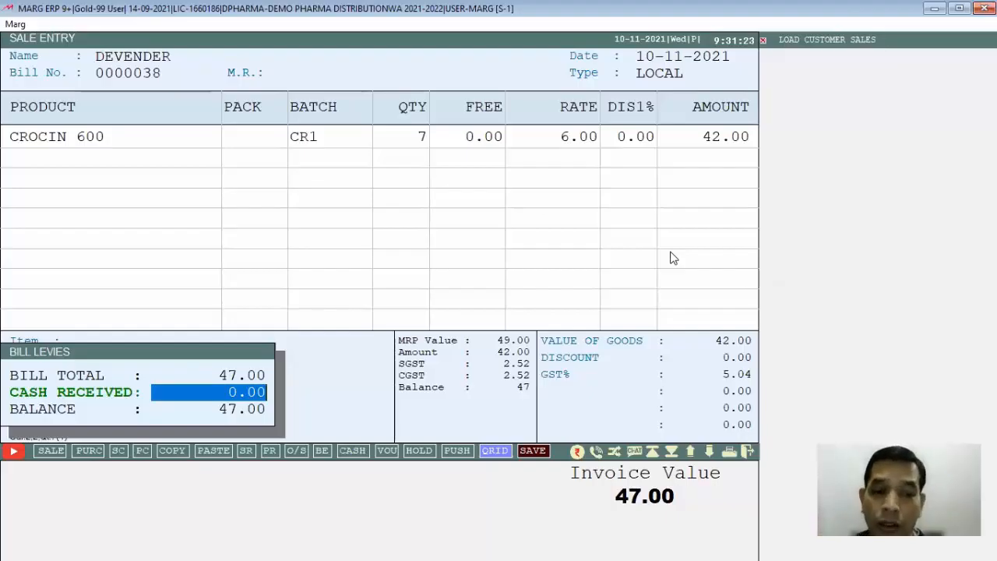
key("Return")
key("Return")
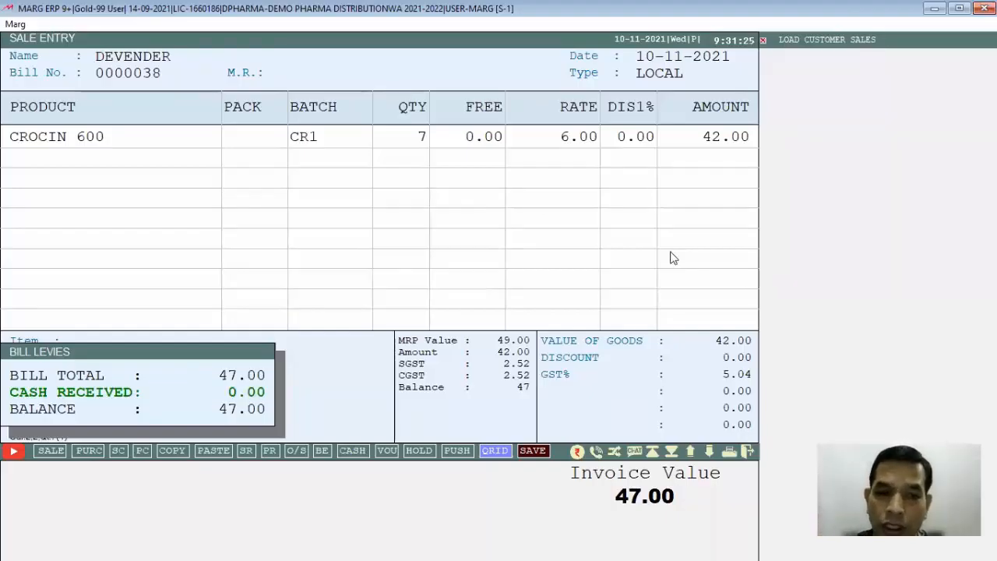
key("1")
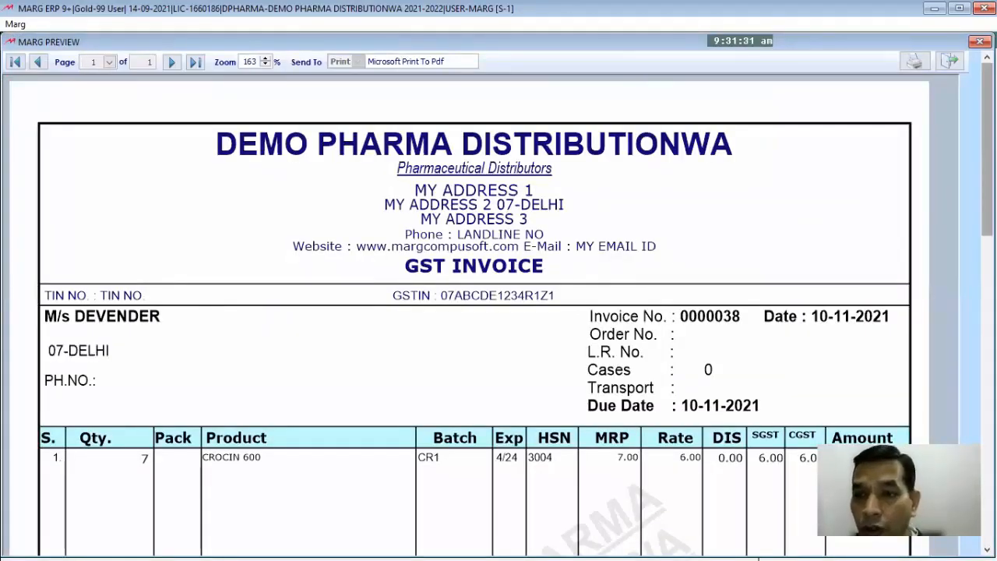
- Examine the GST invoice from header to grand total, reducing the zoom to 93%, and close the preview
scroll(498, 303, "down", 10)
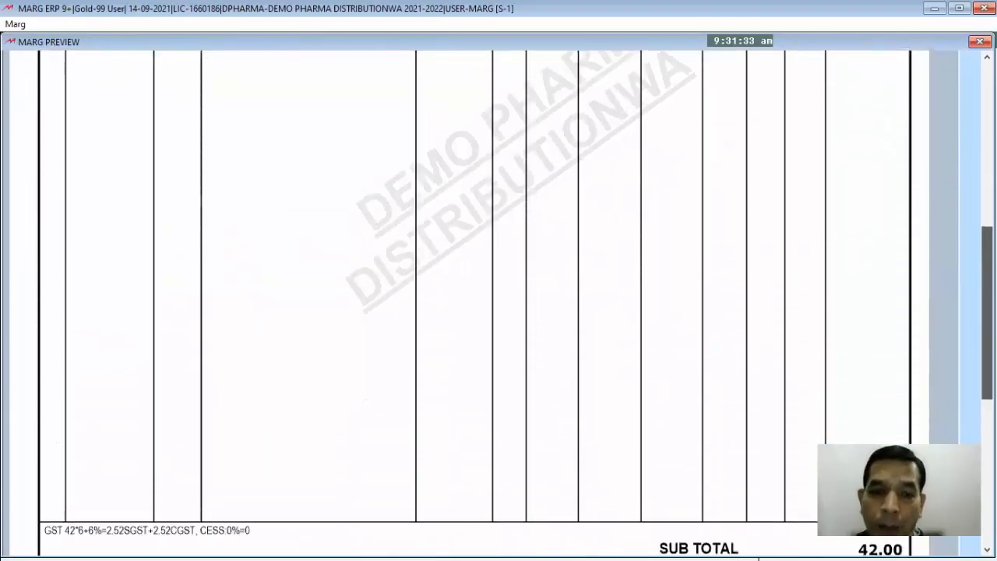
scroll(956, 155, "down", 5)
scroll(956, 155, "up", 12)
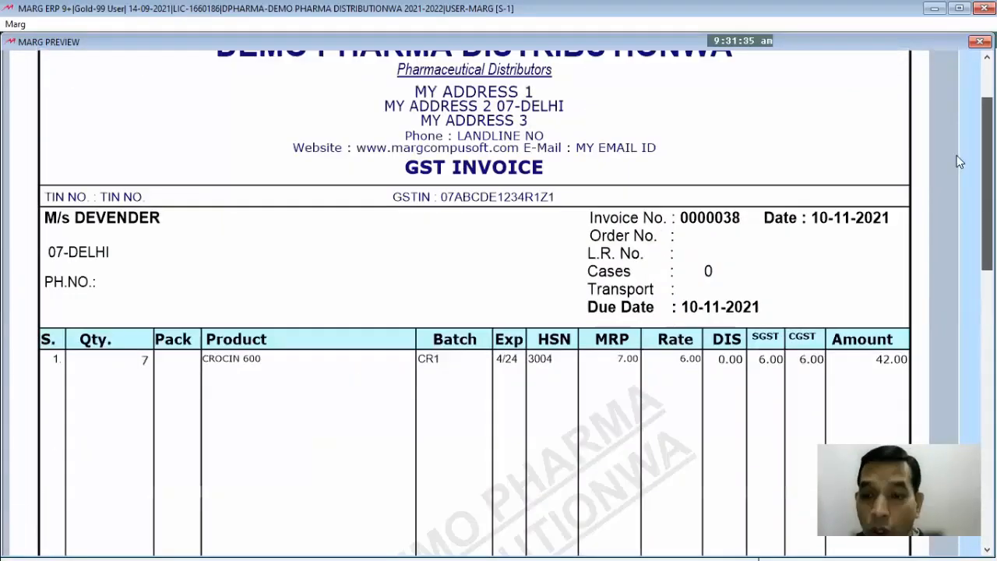
scroll(956, 155, "up", 2)
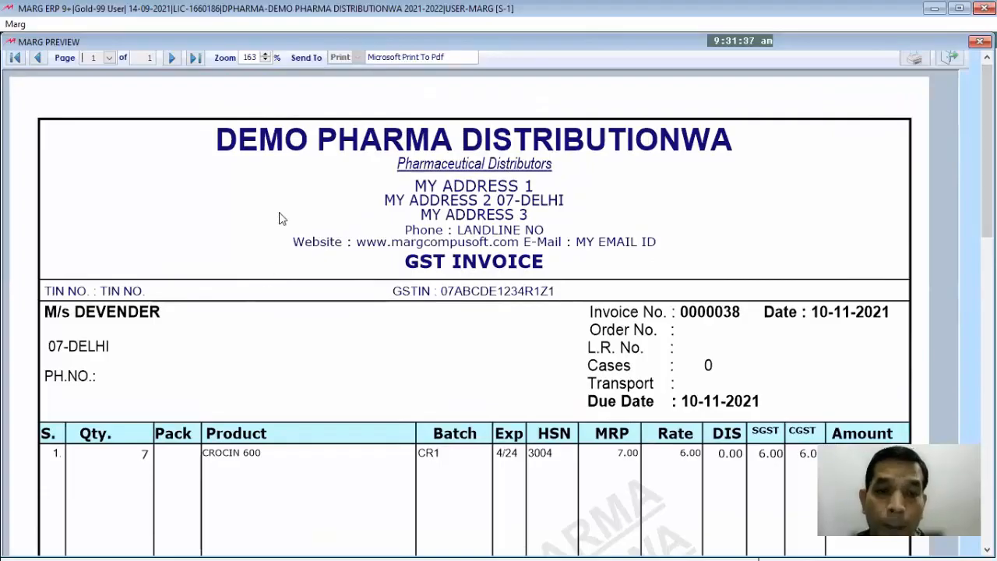
left_click(266, 60)
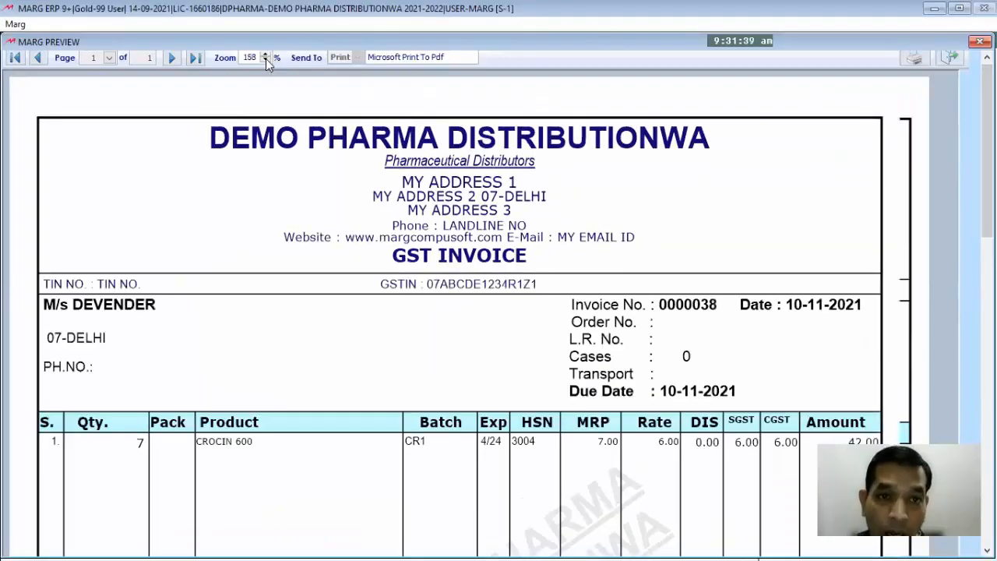
left_click(266, 60)
left_click(265, 59)
left_click(266, 60)
left_click(266, 60)
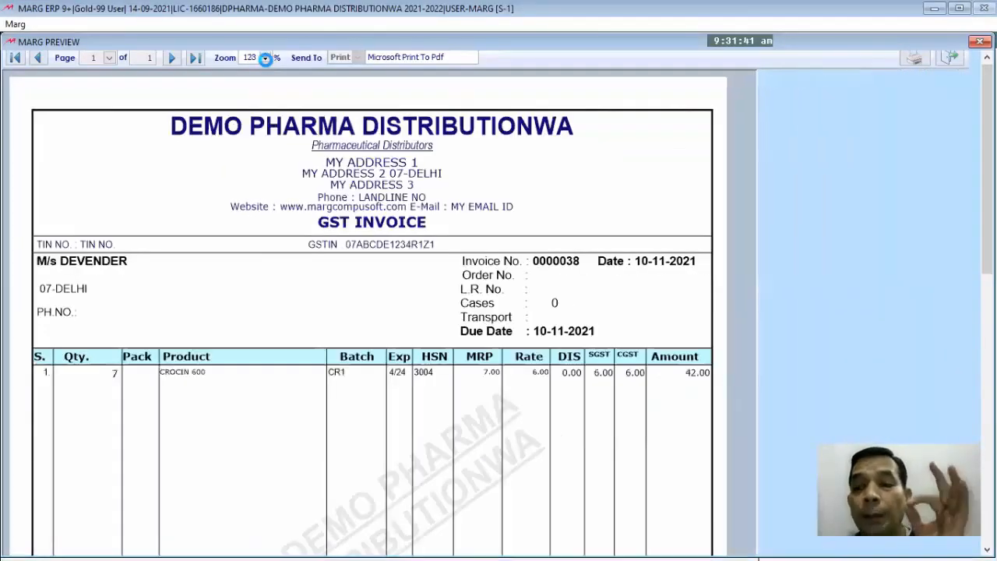
left_click(266, 60)
left_click(266, 60)
left_click(265, 60)
left_click(265, 60)
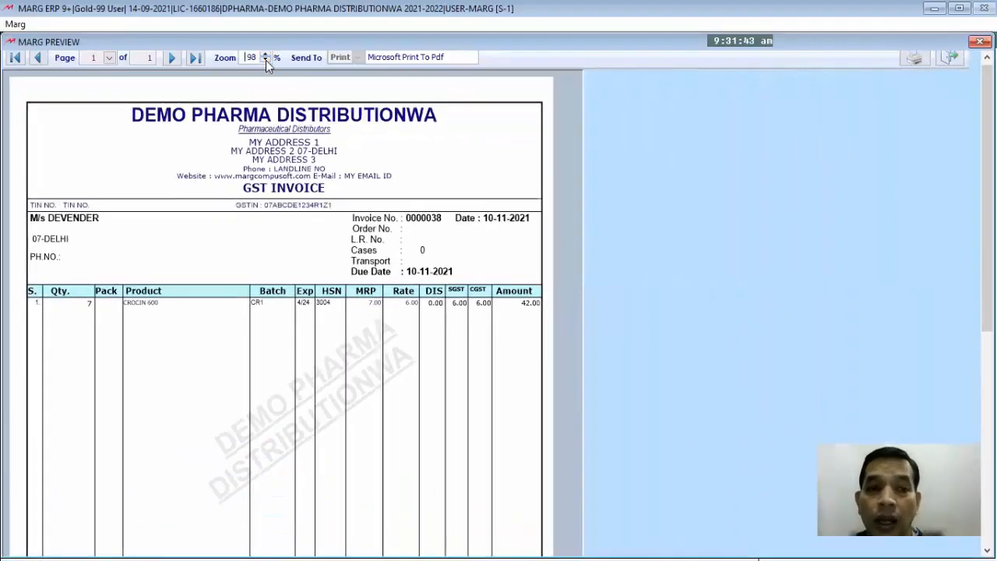
left_click(266, 60)
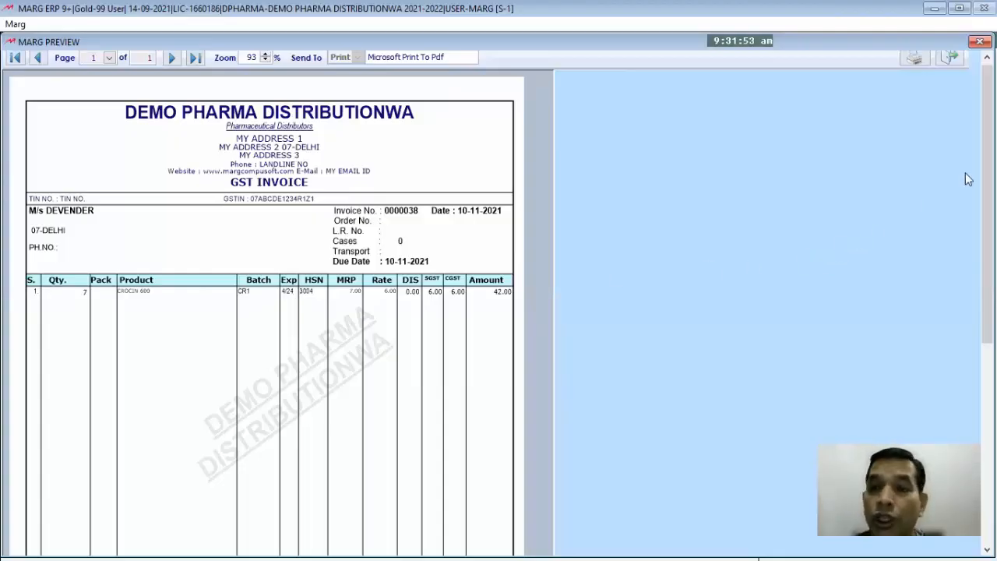
left_click_drag(987, 204, 986, 391)
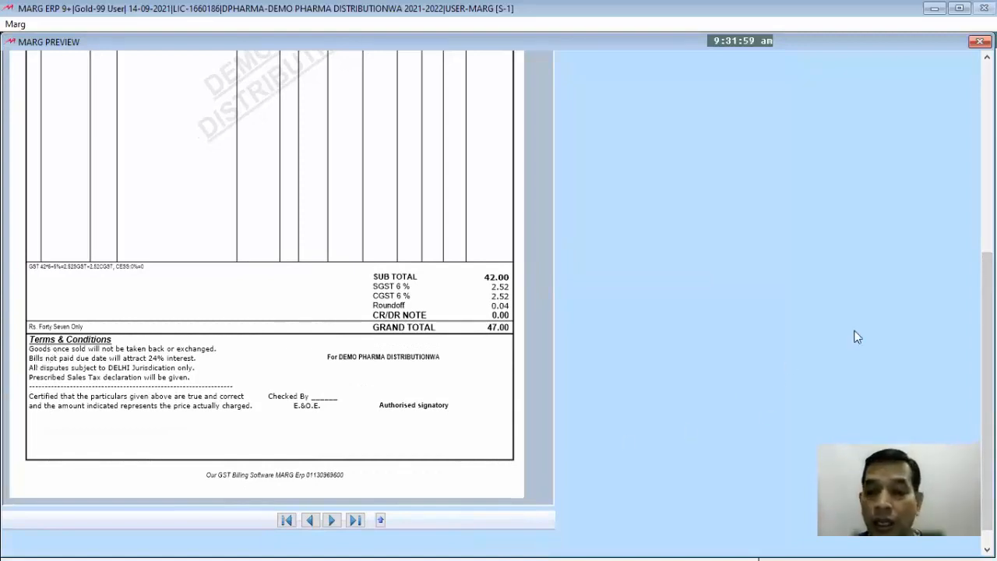
left_click_drag(986, 391, 987, 201)
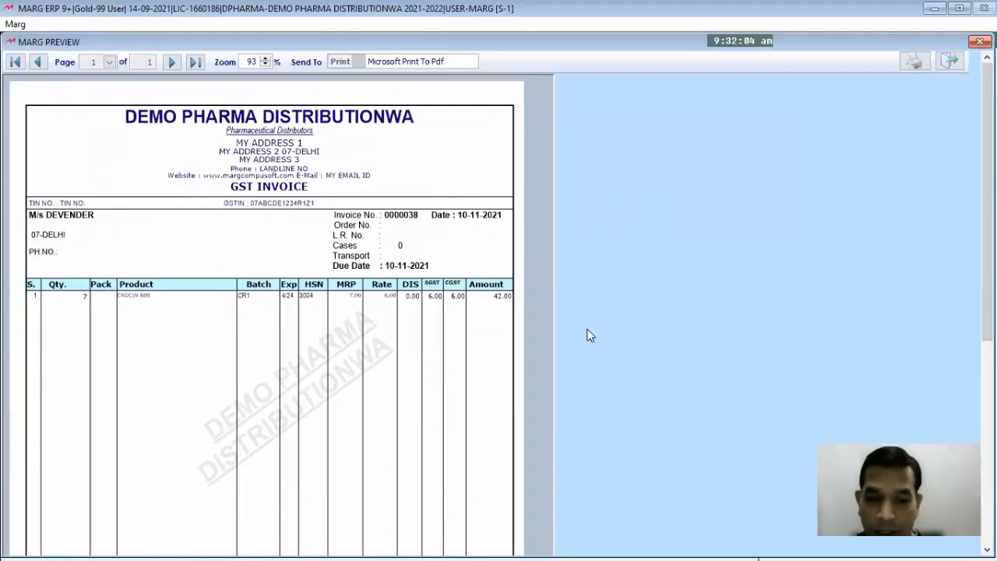
key("Escape")
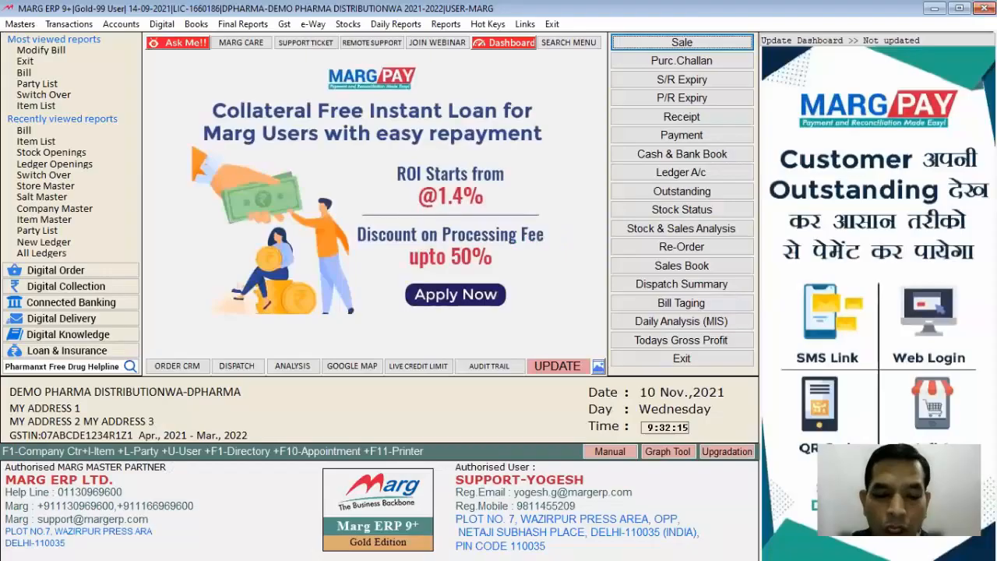
- Open purchase bill A10 dated 10-11-2021 from the list of purchase bills available for modification
left_click(73, 25)
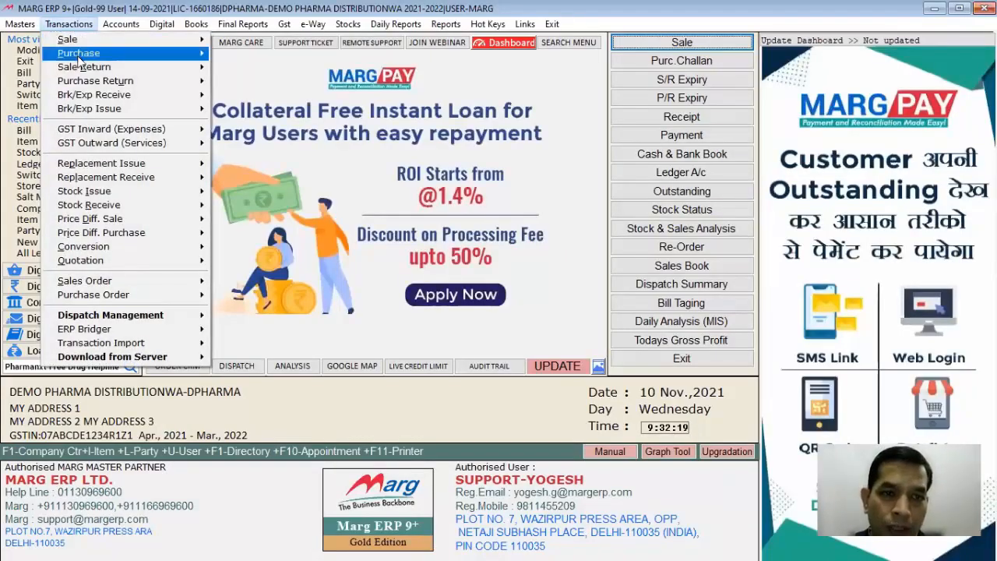
mouse_move(195, 57)
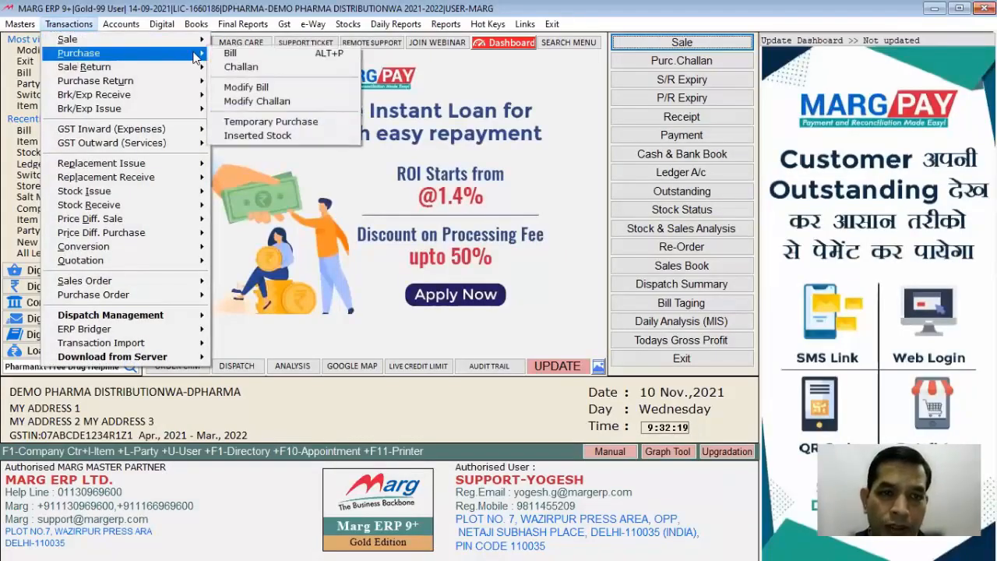
left_click(242, 85)
key("Return")
key("a")
key("Return")
key("Return")
key("Return")
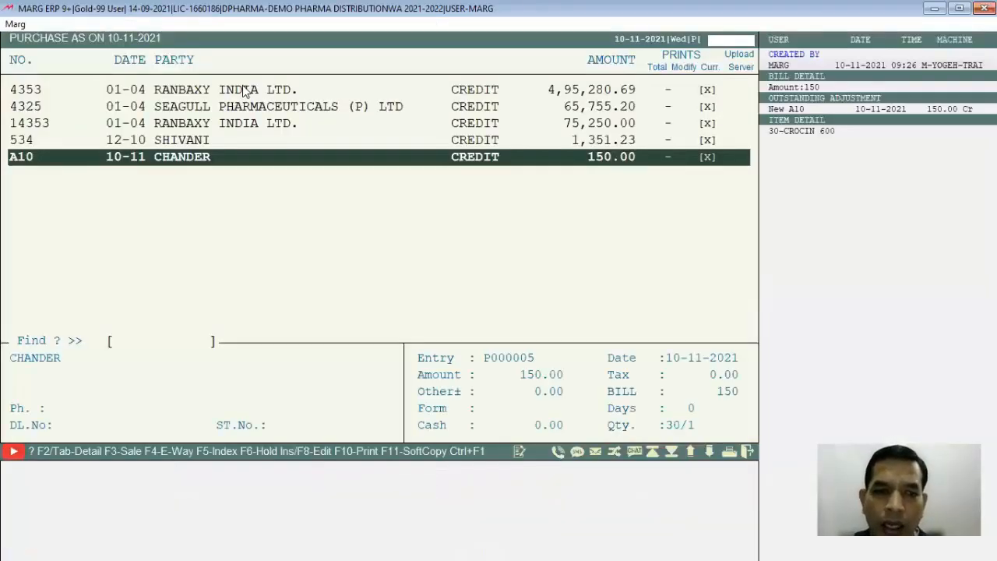
- Put purchase bill A10 into modification mode and leave it without changing anything
key("Return")
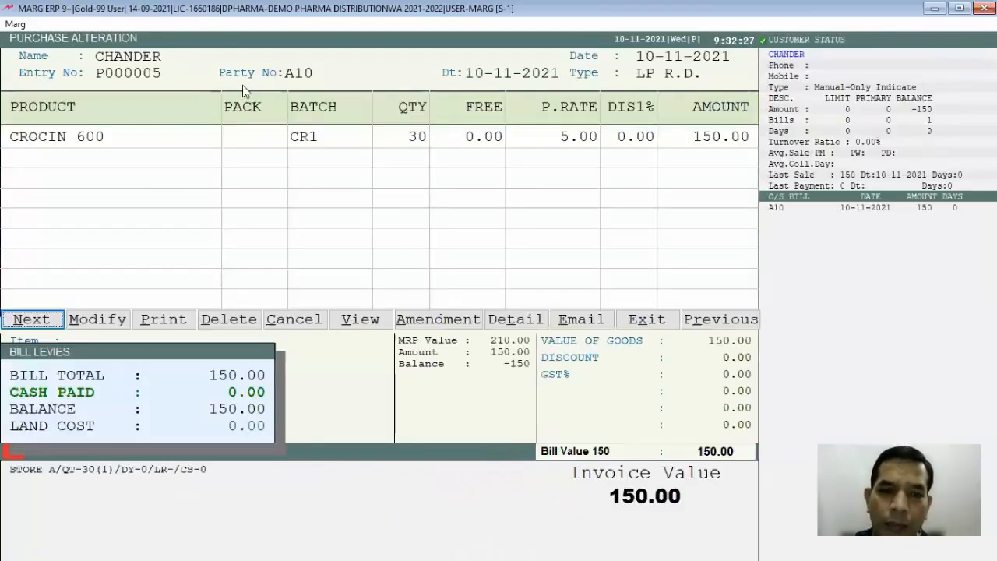
key("Right")
key("Return")
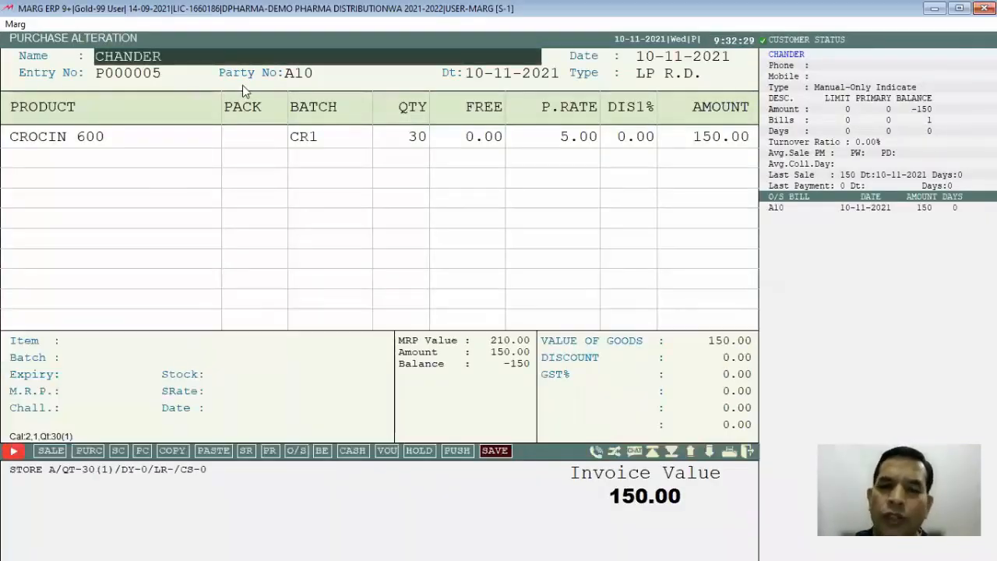
key("Escape")
key("Escape")
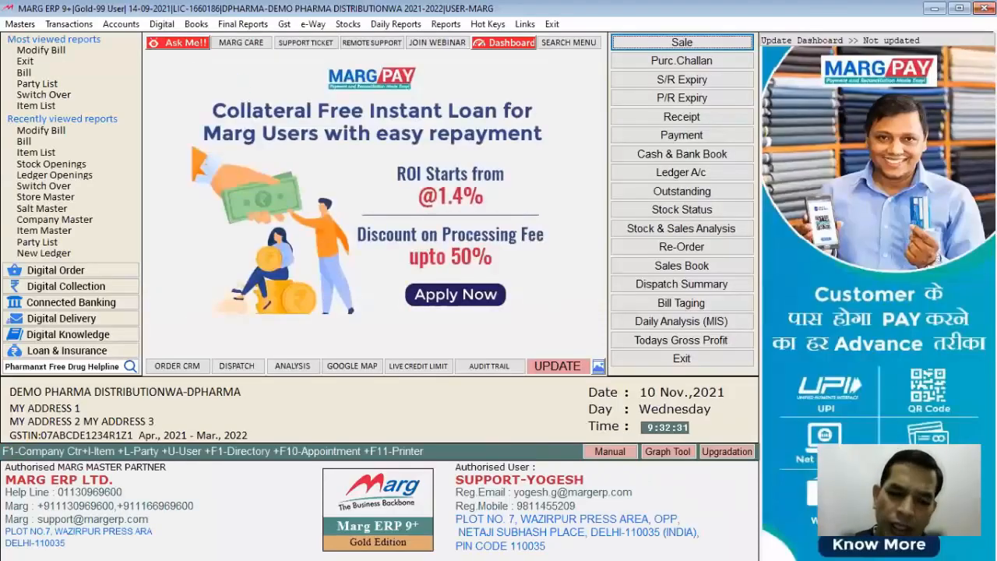
- Open sale bill 0000038 dated 10-11-2021 from the sale bills available for modification, review it, and close the bill and the list
key("alt+m")
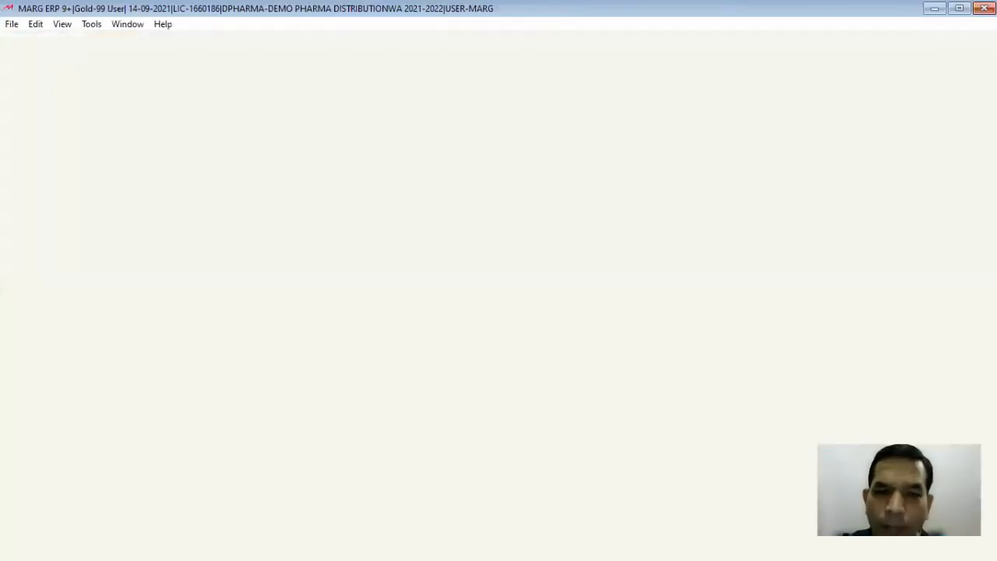
key("Return")
key("Return")
key("Return")
key("Return")
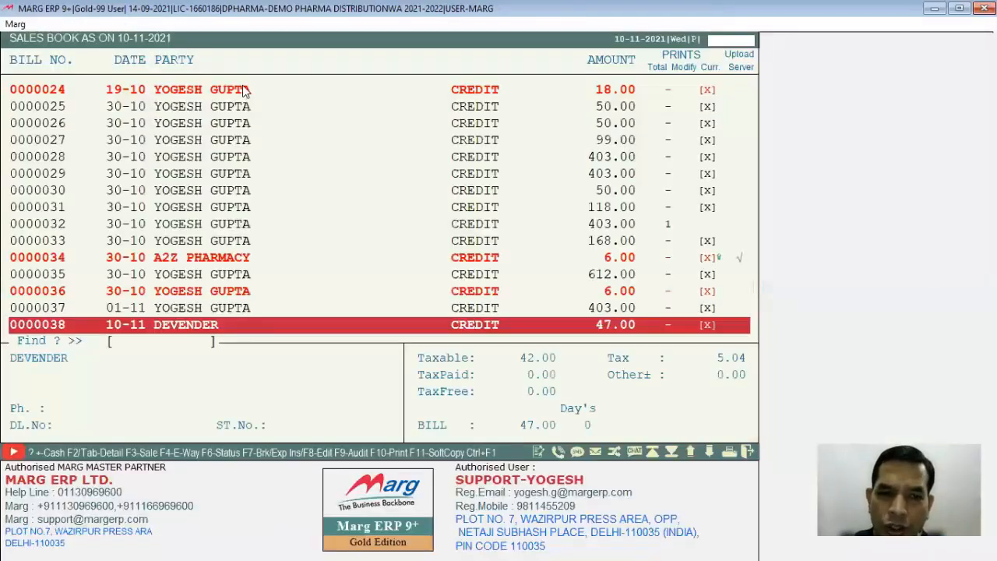
key("Return")
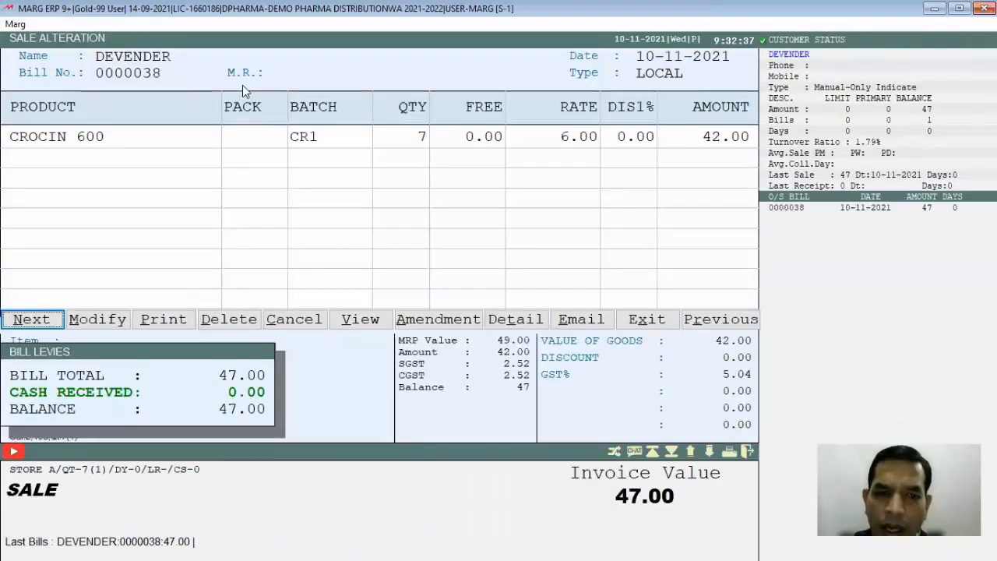
key("Return")
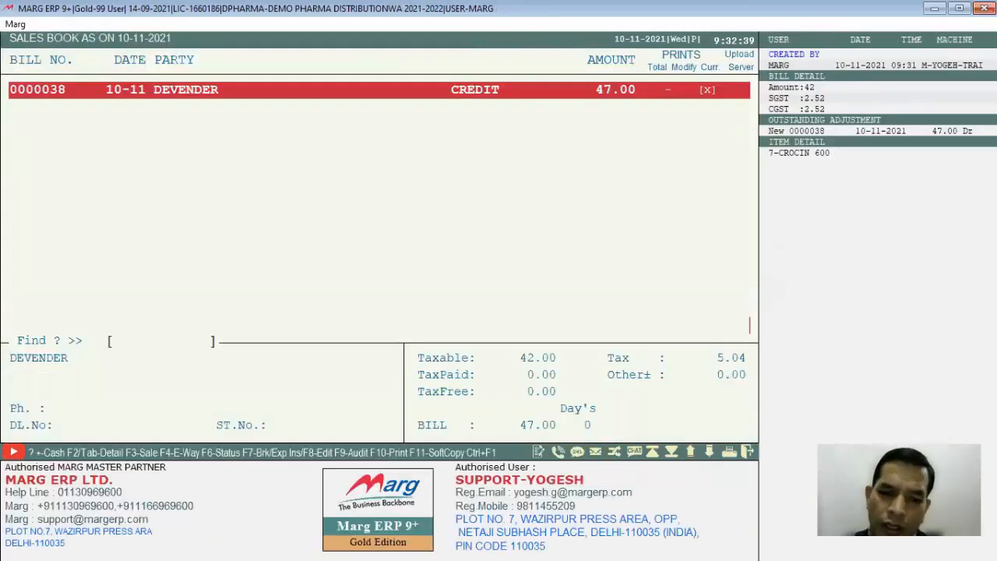
key("Escape")
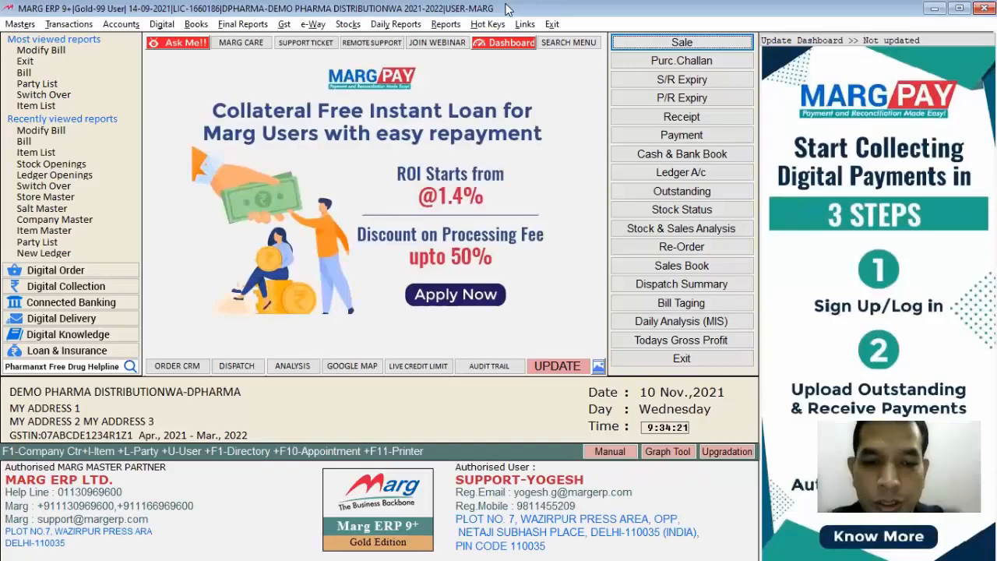